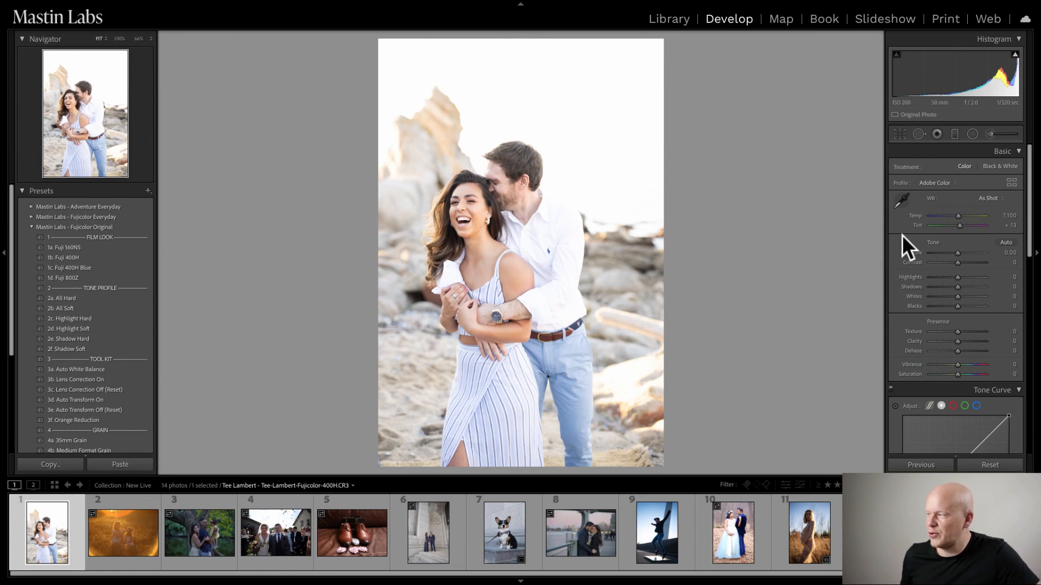
# - Temporarily lower the exposure to −3.40 to inspect the sky, sea and couple up close, and reset the exposure to 0
pyautogui.click(562, 158)
pyautogui.moveTo(565, 297); pyautogui.dragTo(632, 70)
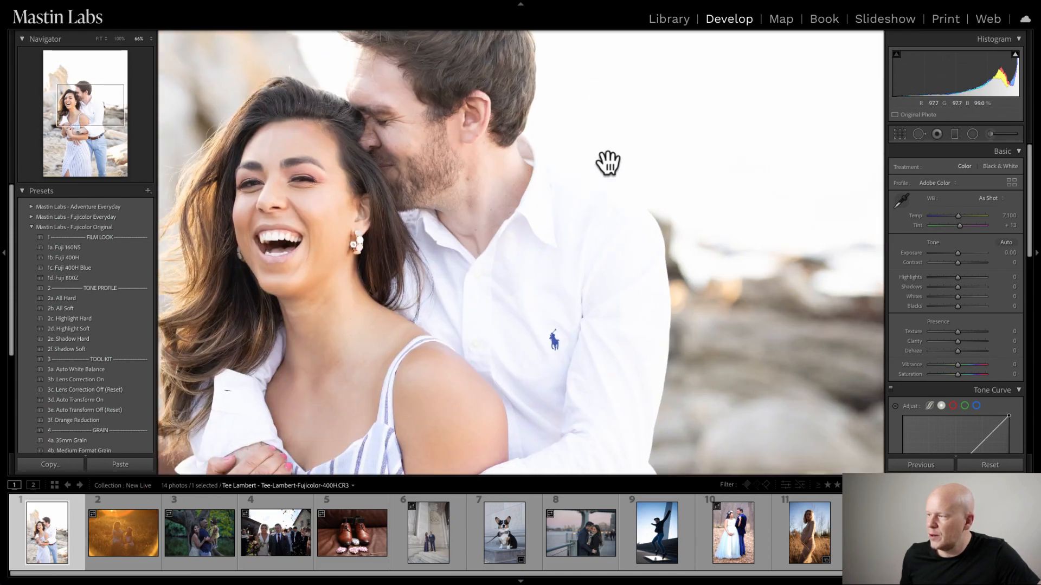
pyautogui.moveTo(691, 159); pyautogui.dragTo(669, 219)
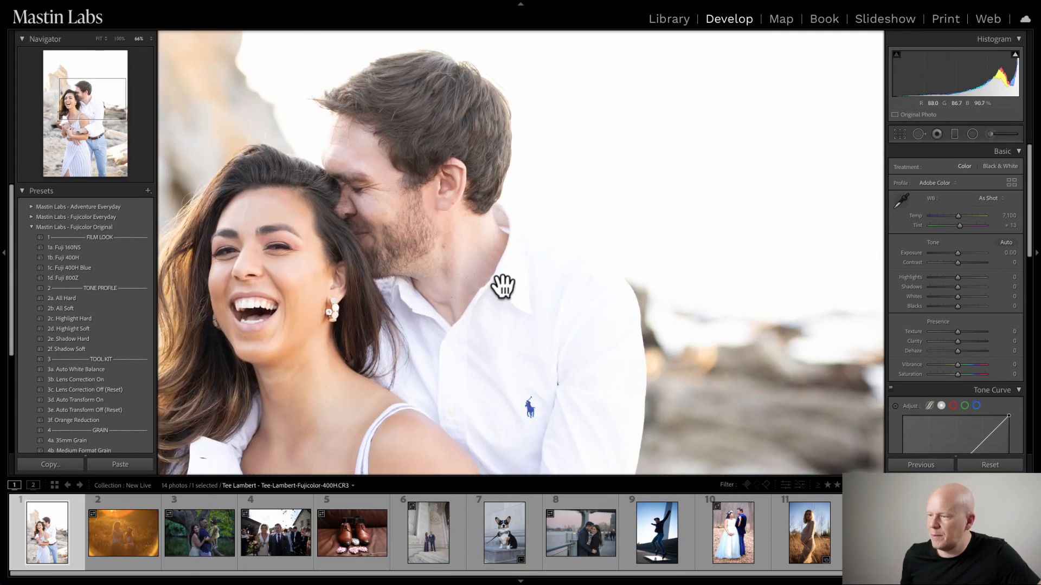
pyautogui.click(503, 286)
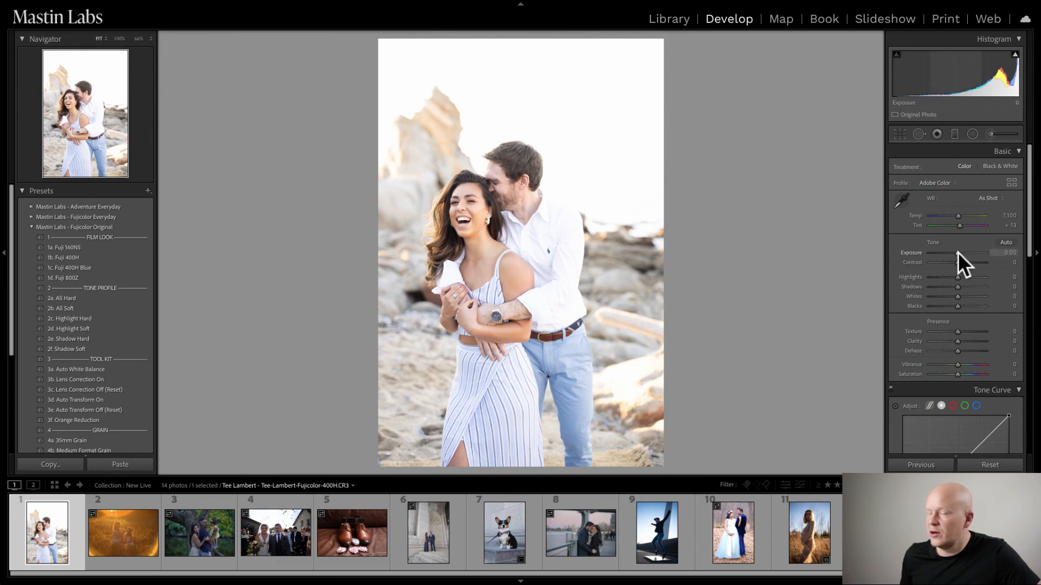
pyautogui.moveTo(958, 252); pyautogui.dragTo(938, 251)
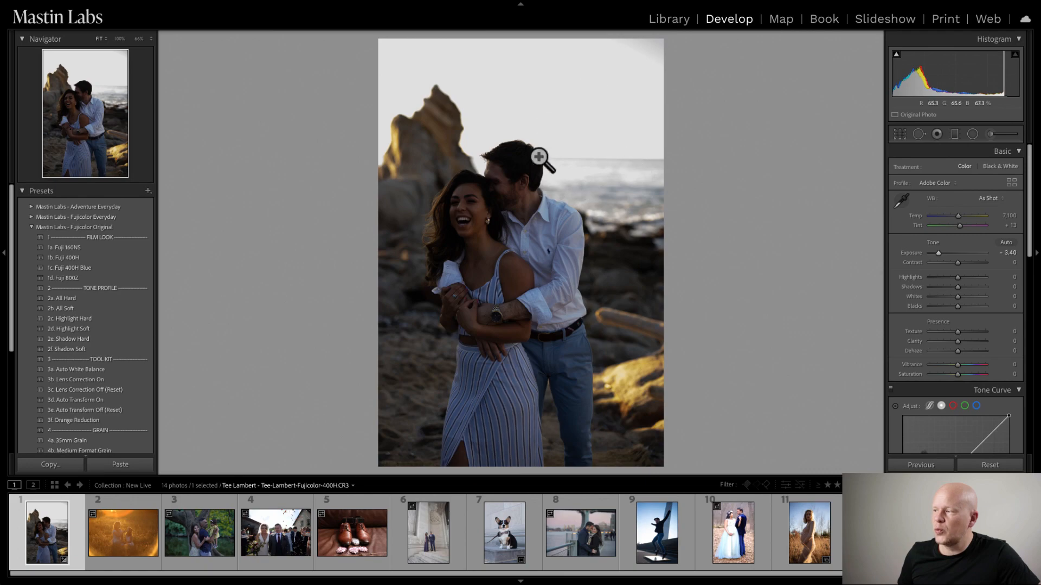
pyautogui.click(566, 98)
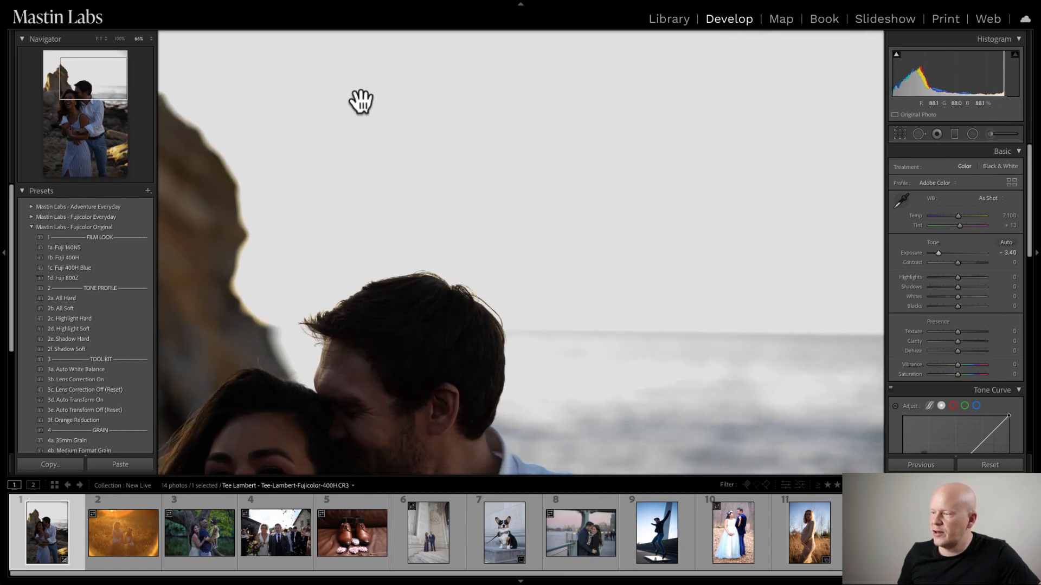
pyautogui.moveTo(576, 240); pyautogui.dragTo(569, 142)
pyautogui.moveTo(427, 269); pyautogui.dragTo(375, 34)
pyautogui.click(455, 149)
pyautogui.moveTo(938, 254); pyautogui.dragTo(938, 253)
pyautogui.doubleClick(938, 254)
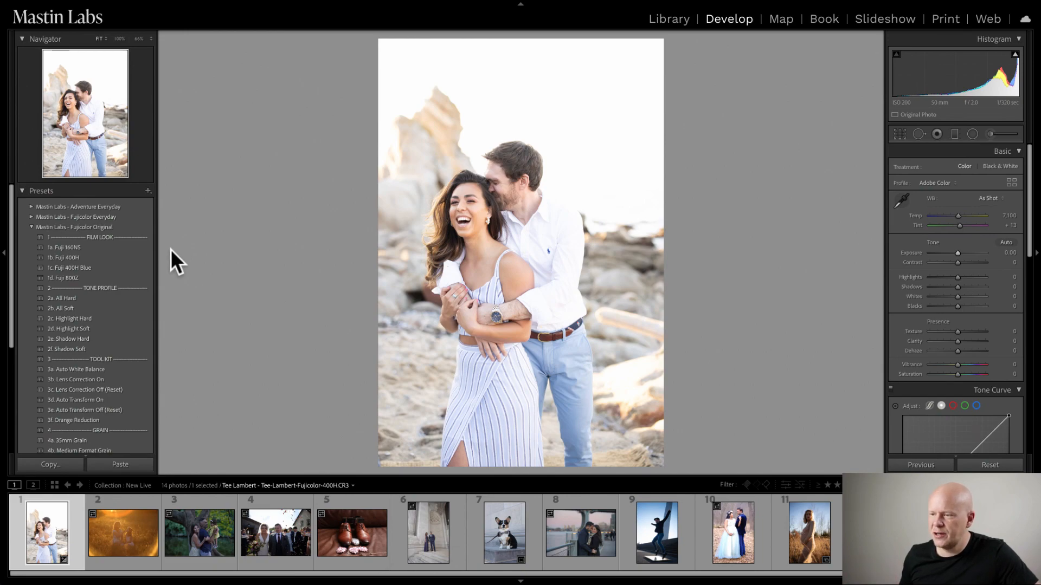
# - Apply the 1b. Fuji 400H film look to the couple photo and set its exposure to −0.60
pyautogui.click(119, 256)
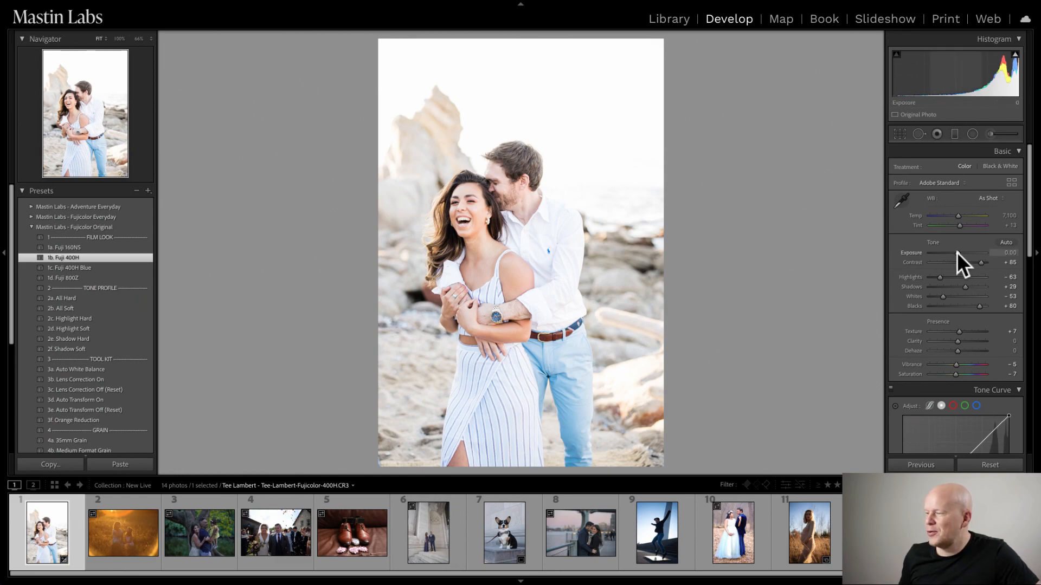
pyautogui.moveTo(958, 253); pyautogui.dragTo(952, 251)
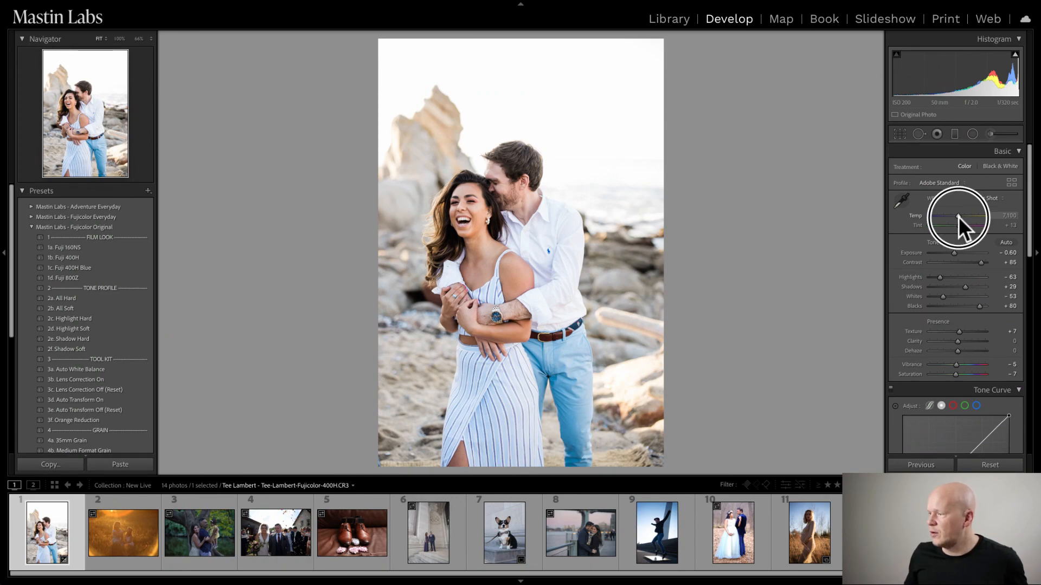
# - Warm the white balance to a temperature of 8,368, checking the blue trousers and the striped skirt up close
pyautogui.moveTo(959, 216); pyautogui.dragTo(961, 215)
pyautogui.click(602, 358)
pyautogui.moveTo(609, 379); pyautogui.dragTo(525, 96)
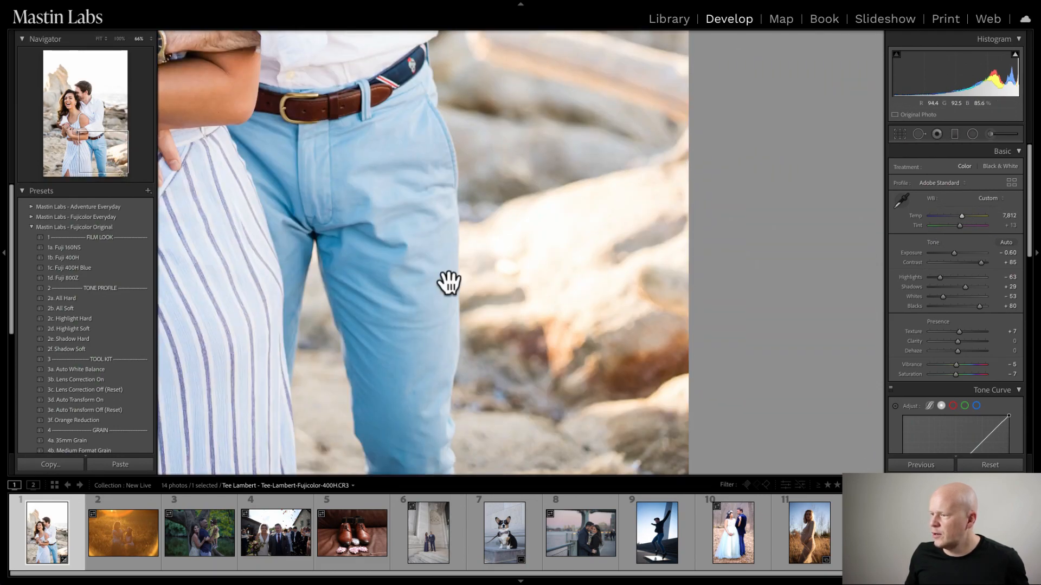
pyautogui.moveTo(532, 274); pyautogui.dragTo(775, 184)
pyautogui.moveTo(530, 218); pyautogui.dragTo(591, 384)
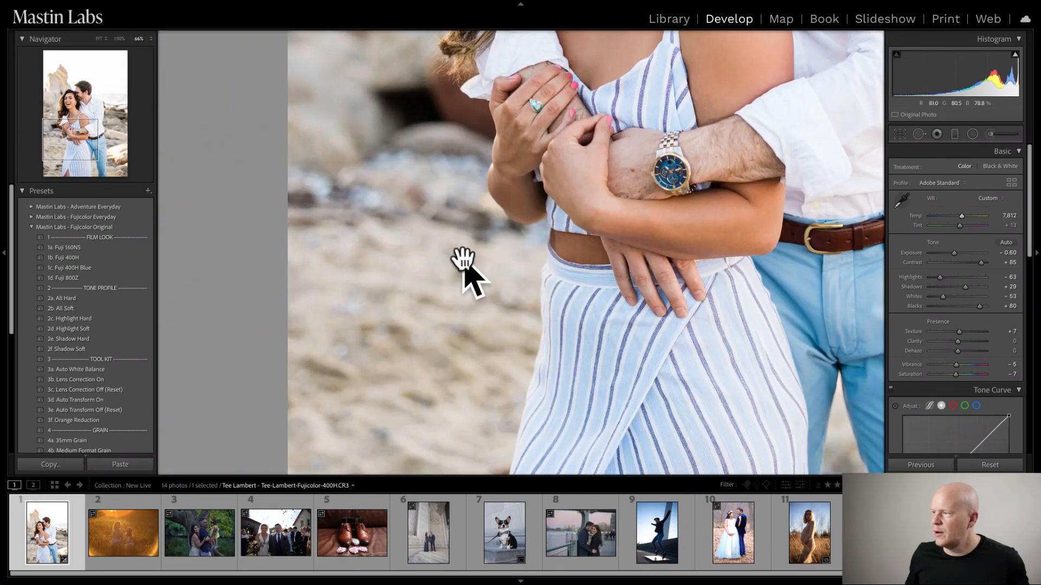
pyautogui.click(518, 229)
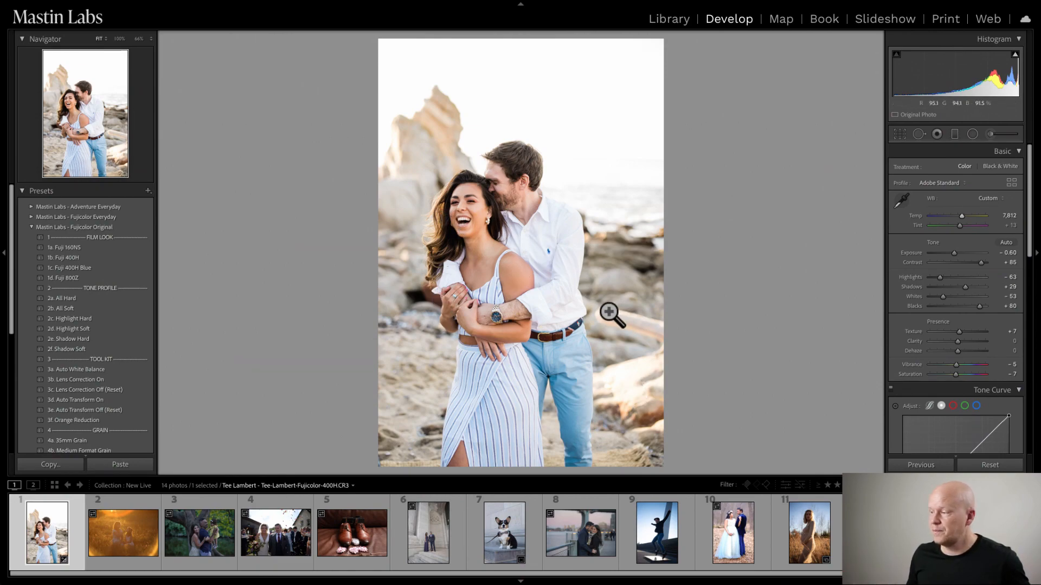
pyautogui.moveTo(963, 214); pyautogui.dragTo(964, 213)
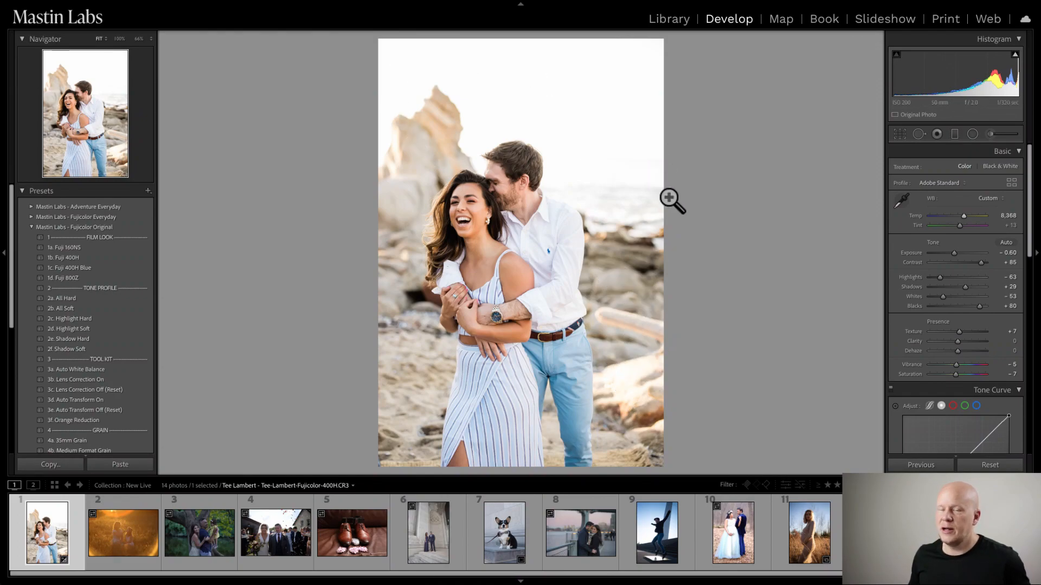
# - Examine the white shirt, the background rocks, the trousers and the striped skirt up close for color casts
pyautogui.click(620, 302)
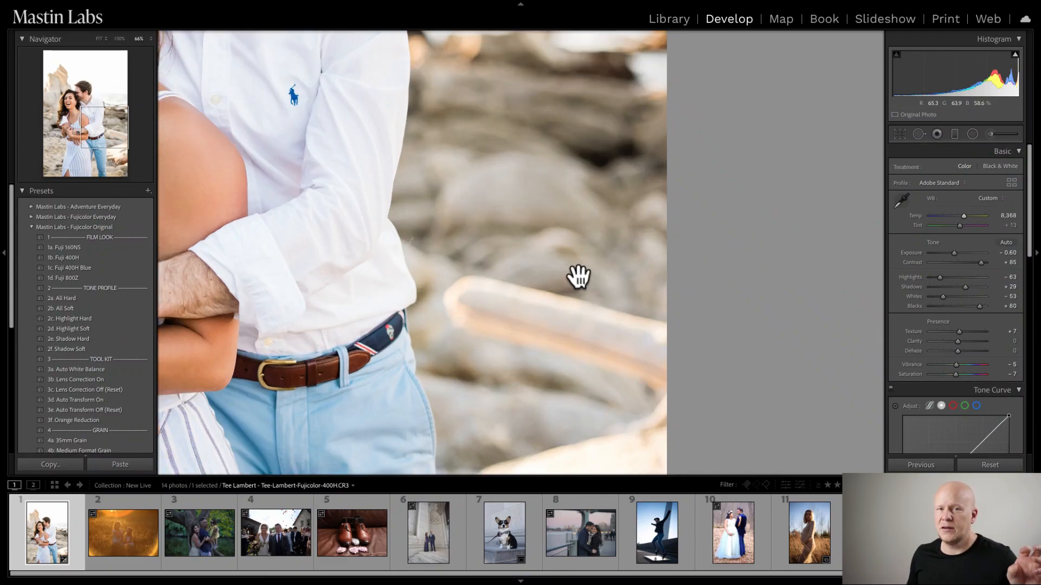
pyautogui.moveTo(527, 249); pyautogui.dragTo(600, 358)
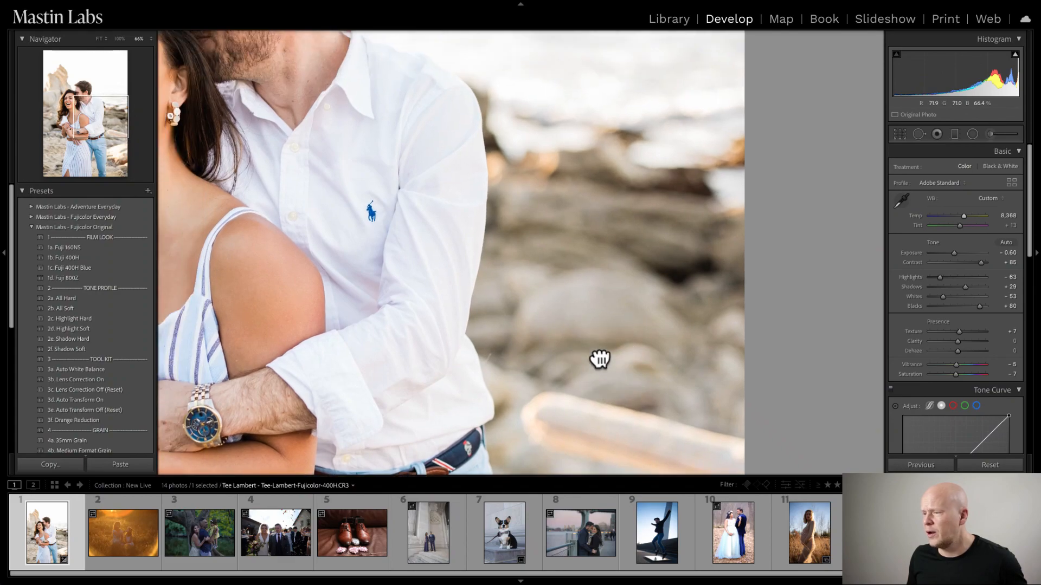
pyautogui.moveTo(304, 291); pyautogui.dragTo(504, 312)
pyautogui.moveTo(503, 227); pyautogui.dragTo(504, 304)
pyautogui.moveTo(491, 359); pyautogui.dragTo(550, 171)
pyautogui.moveTo(648, 239); pyautogui.dragTo(372, 271)
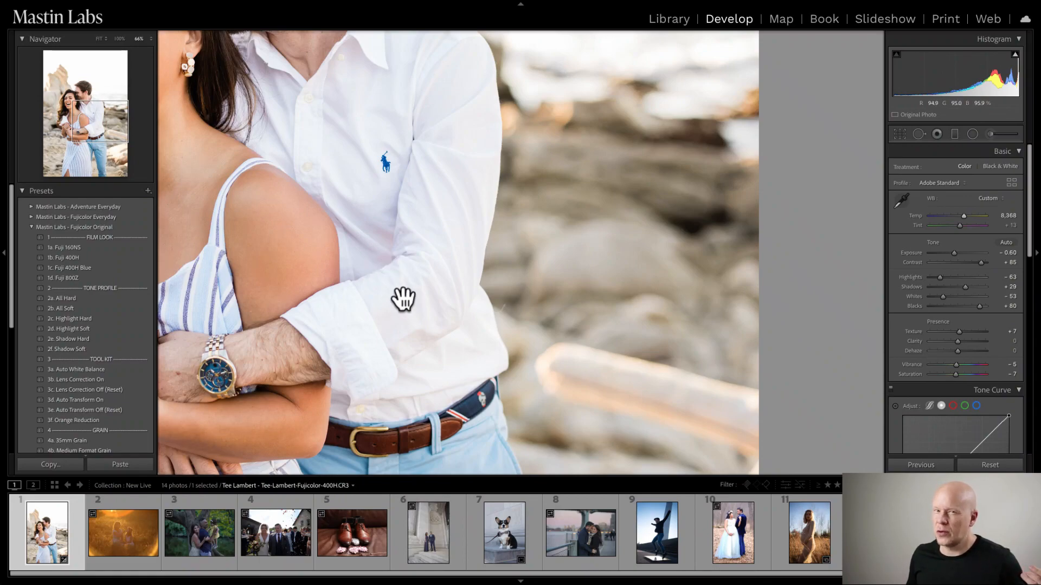
pyautogui.click(615, 253)
pyautogui.moveTo(615, 254); pyautogui.dragTo(548, 204)
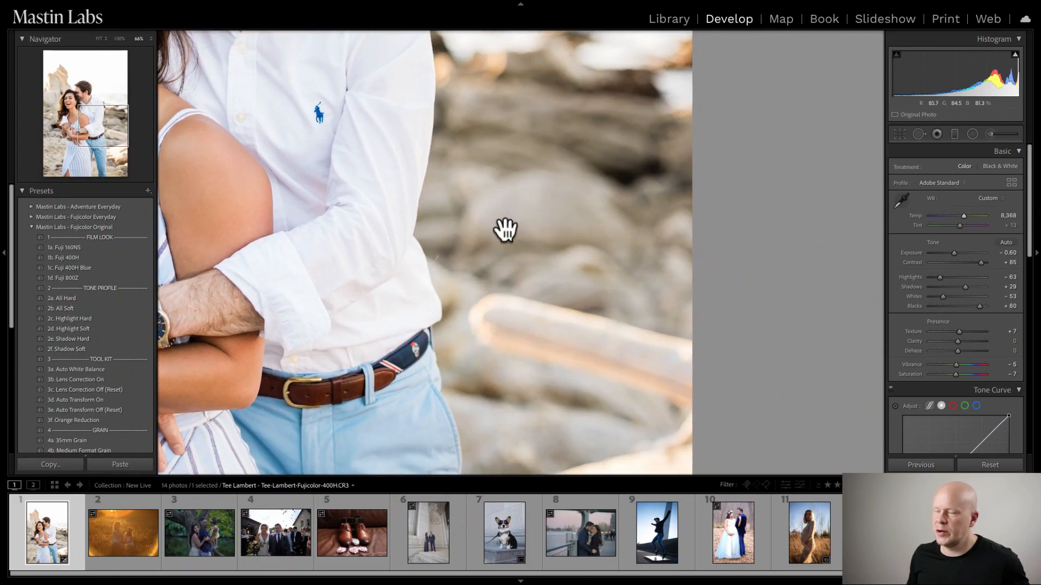
pyautogui.moveTo(521, 281); pyautogui.dragTo(548, 130)
pyautogui.moveTo(600, 368); pyautogui.dragTo(654, 189)
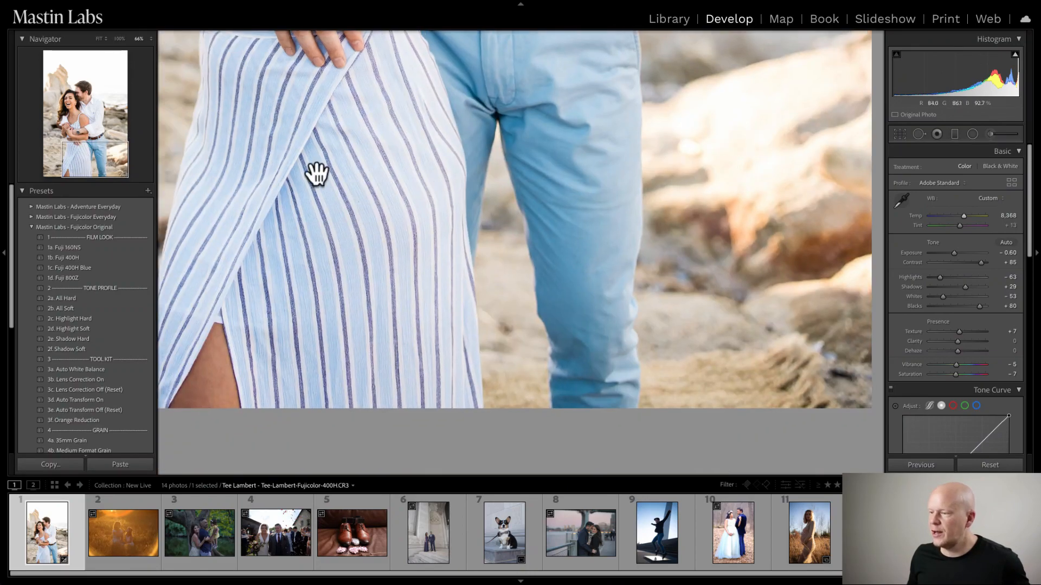
pyautogui.moveTo(323, 173); pyautogui.dragTo(692, 281)
pyautogui.moveTo(555, 185); pyautogui.dragTo(507, 374)
pyautogui.click(620, 202)
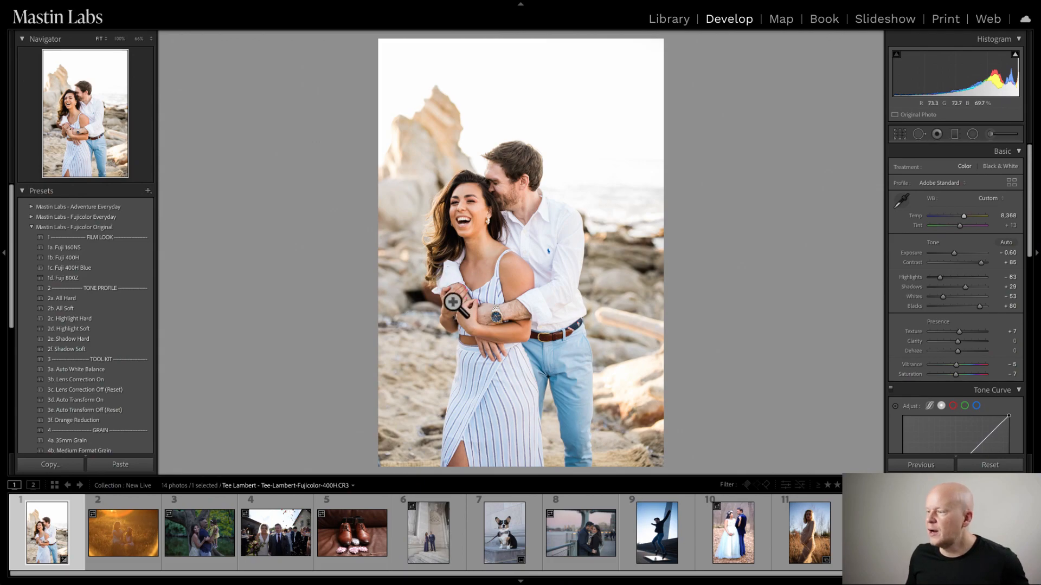
# - Set the tint to +9, judging the color by the faces, the white shirt and the rocks up close
pyautogui.click(450, 226)
pyautogui.moveTo(449, 226); pyautogui.dragTo(414, 288)
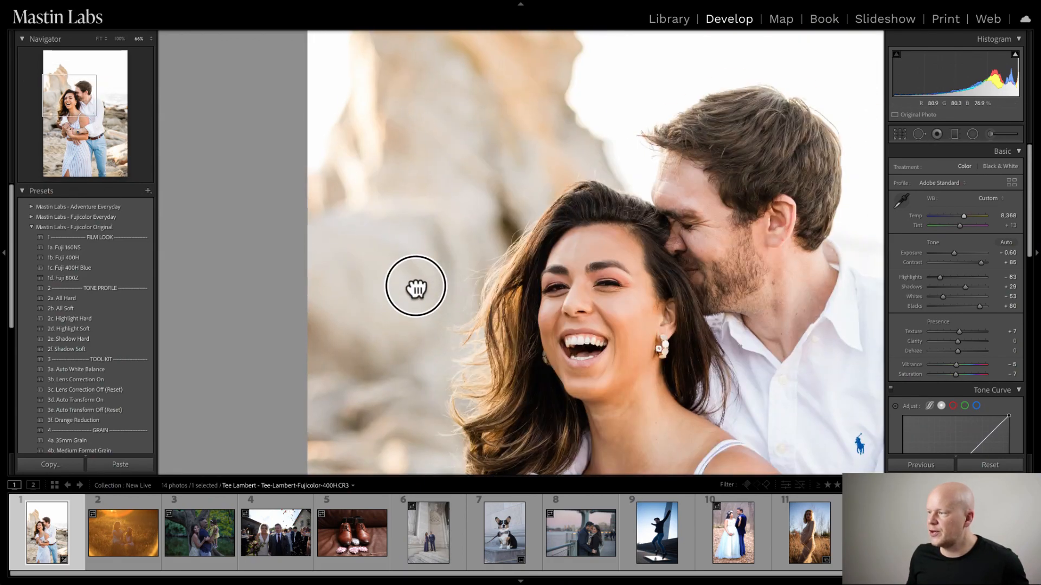
pyautogui.moveTo(591, 205); pyautogui.dragTo(373, 101)
pyautogui.moveTo(605, 149); pyautogui.dragTo(373, 126)
pyautogui.moveTo(515, 290); pyautogui.dragTo(477, 225)
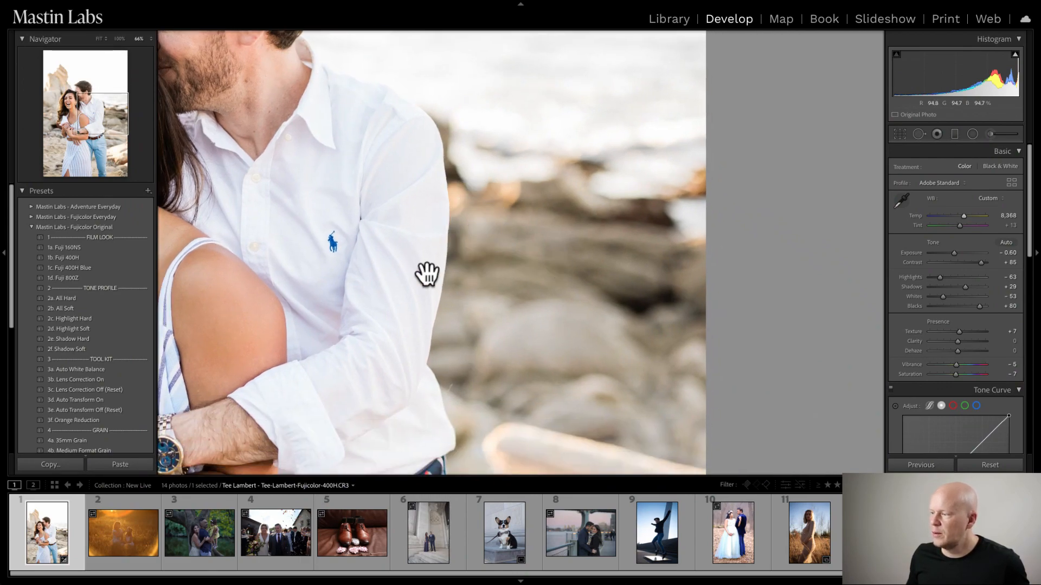
pyautogui.moveTo(425, 274); pyautogui.dragTo(483, 174)
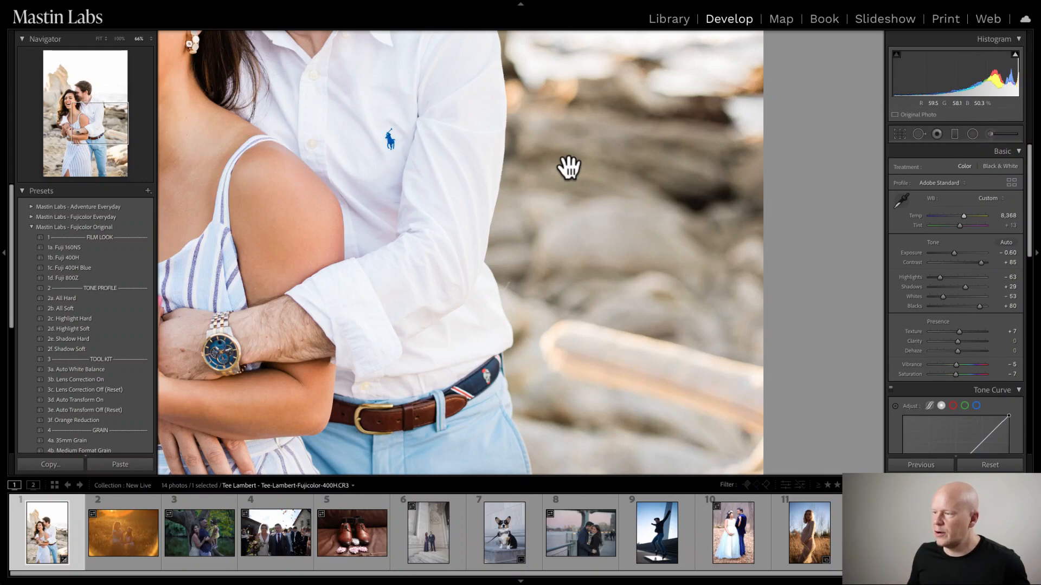
pyautogui.moveTo(449, 165); pyautogui.dragTo(488, 221)
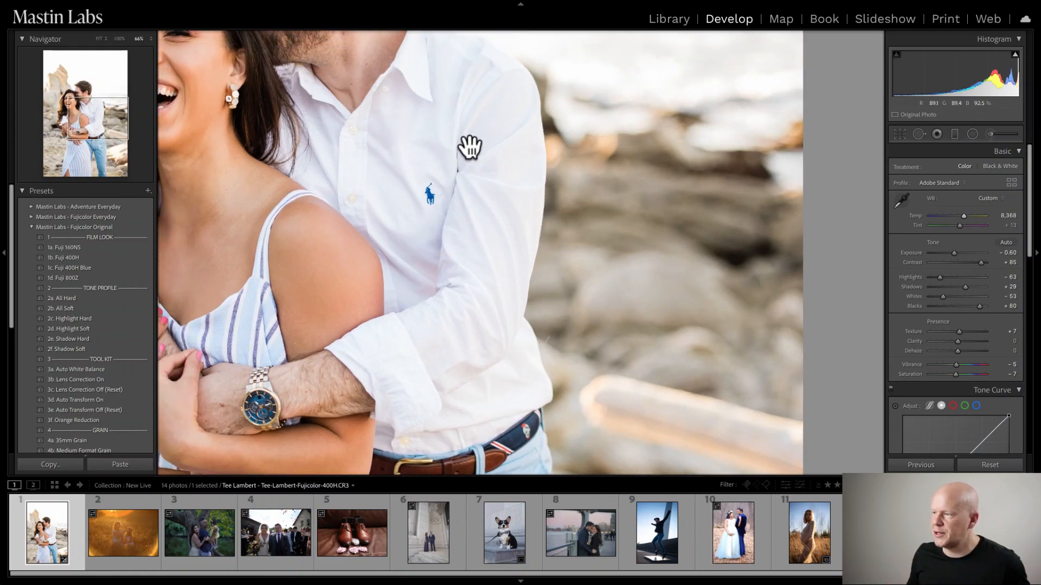
pyautogui.click(958, 225)
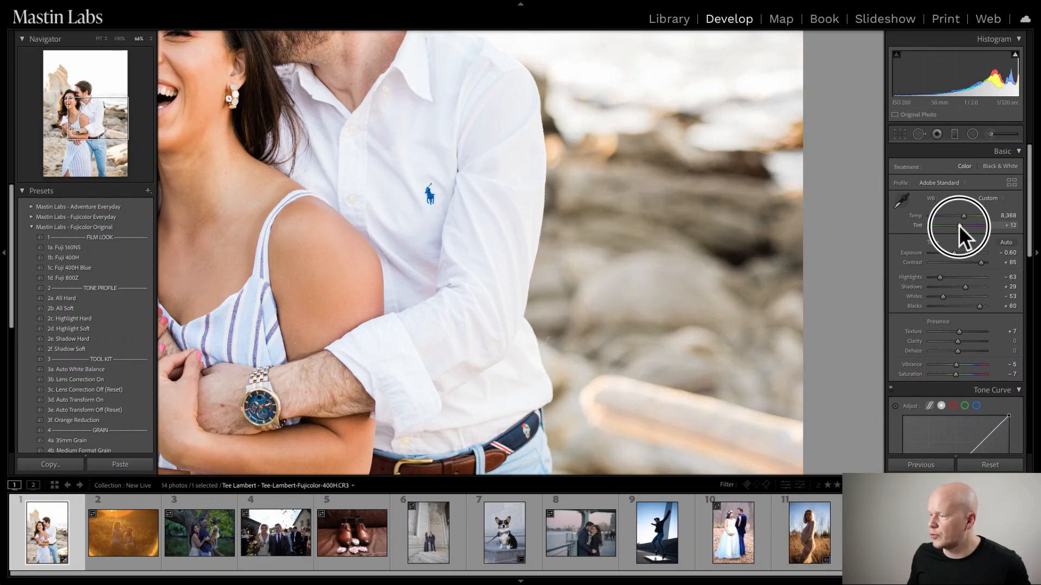
pyautogui.moveTo(958, 226); pyautogui.dragTo(958, 225)
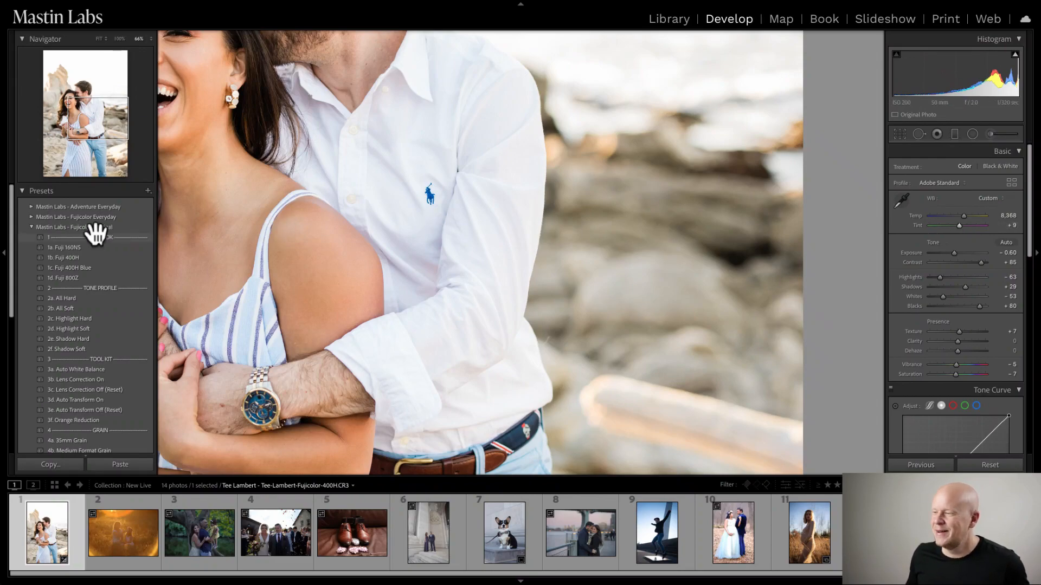
pyautogui.click(452, 232)
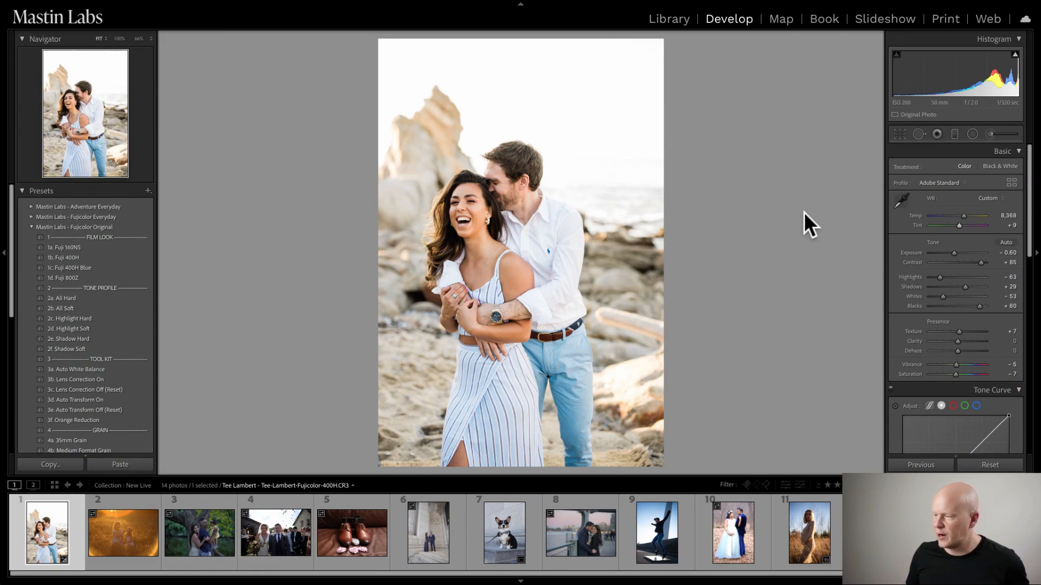
# - Undo and redo the last tint change to compare both versions, and check the white shirt and skin tones up close
pyautogui.hotkey('ctrl', 'z')
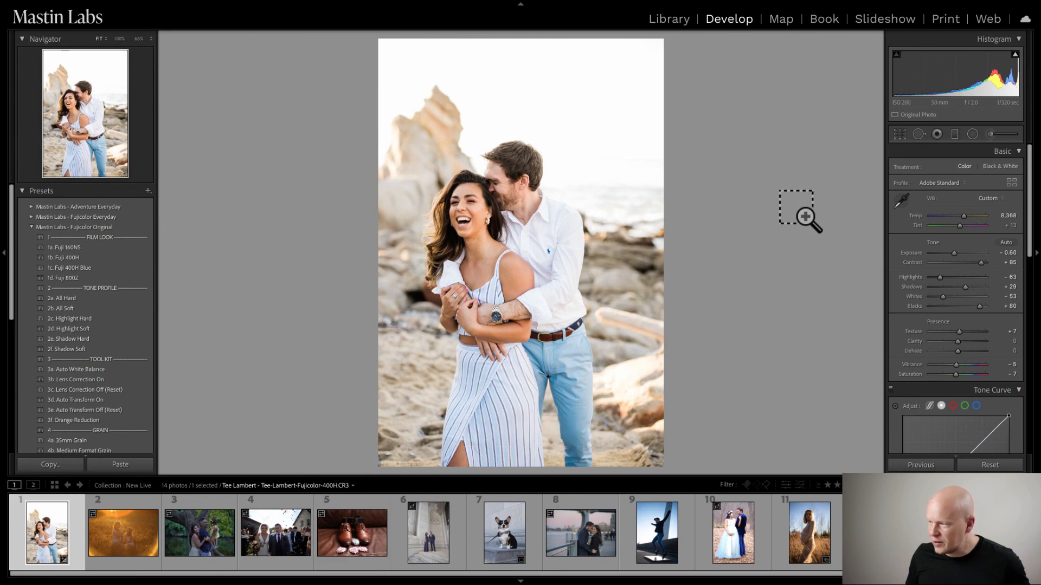
pyautogui.hotkey('ctrl', 'y')
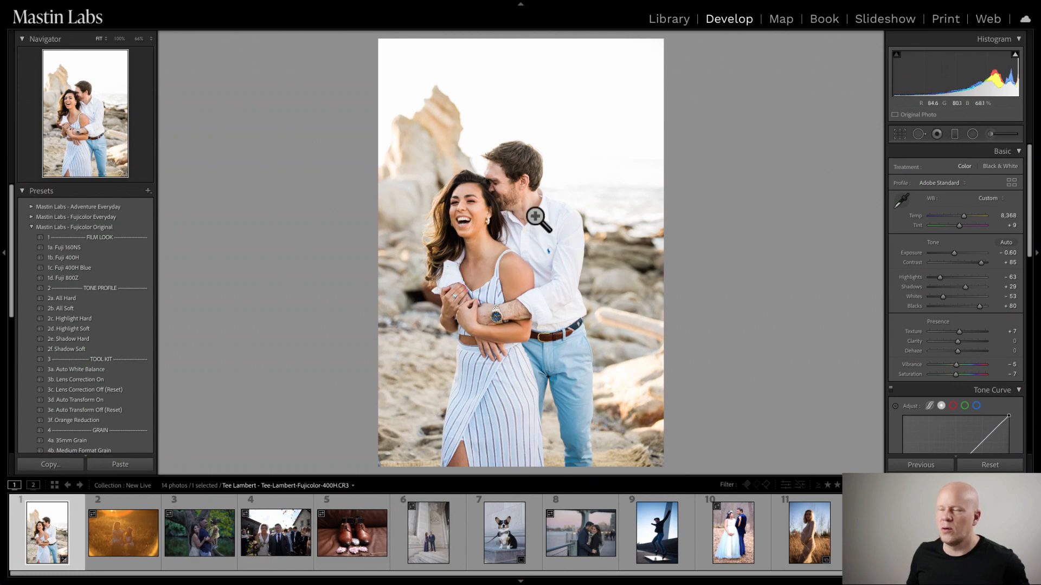
pyautogui.click(556, 267)
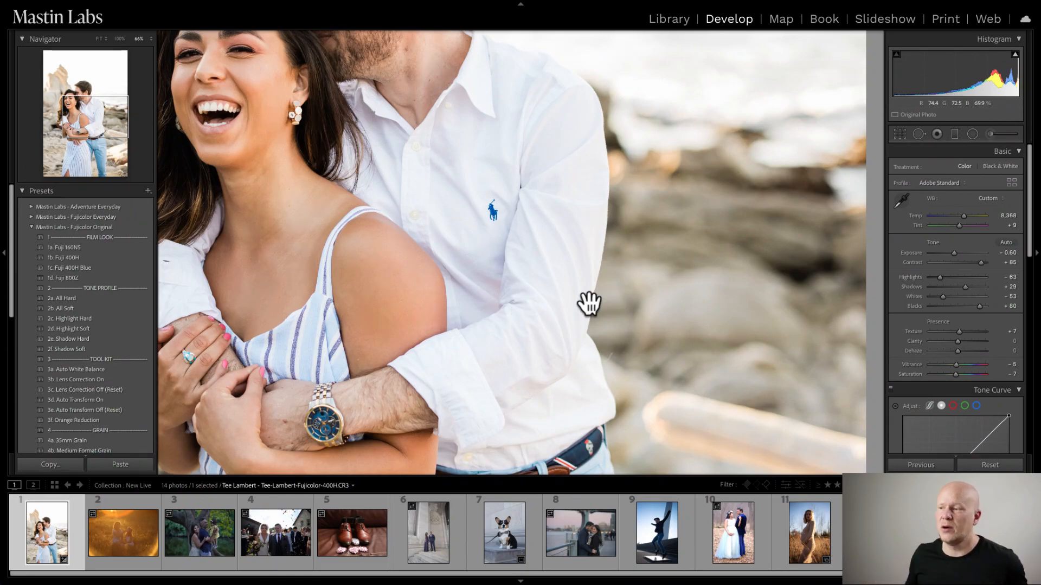
pyautogui.click(521, 294)
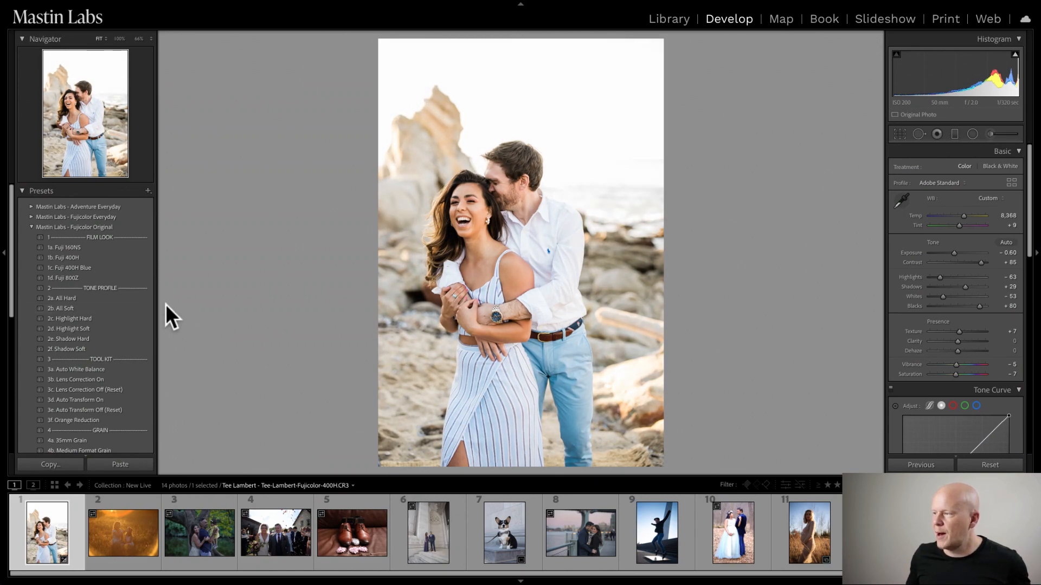
# - Apply the 2b. All Soft tone profile and compare the photo side by side with its unedited version
pyautogui.click(120, 308)
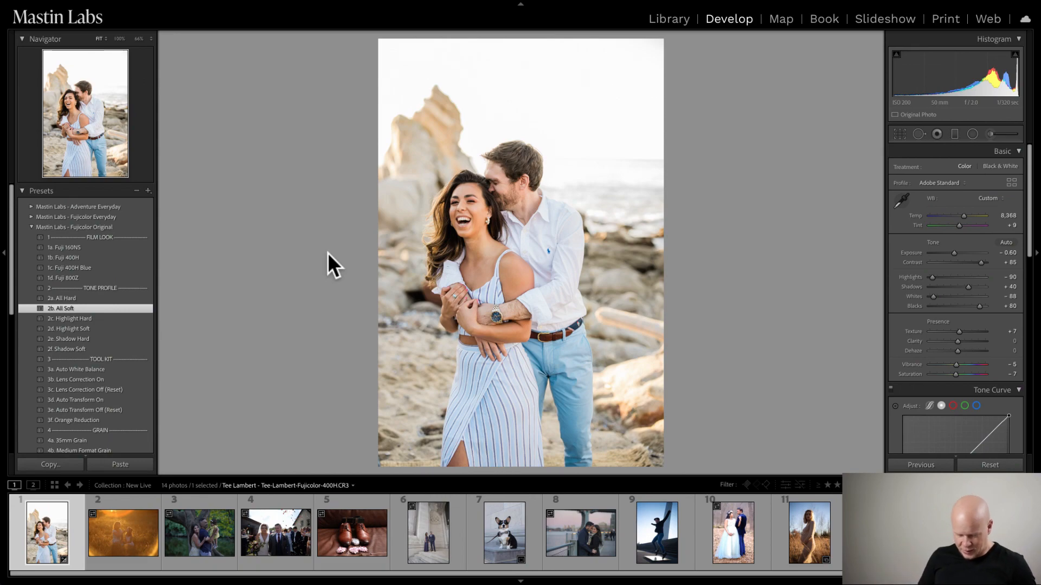
pyautogui.press('y')
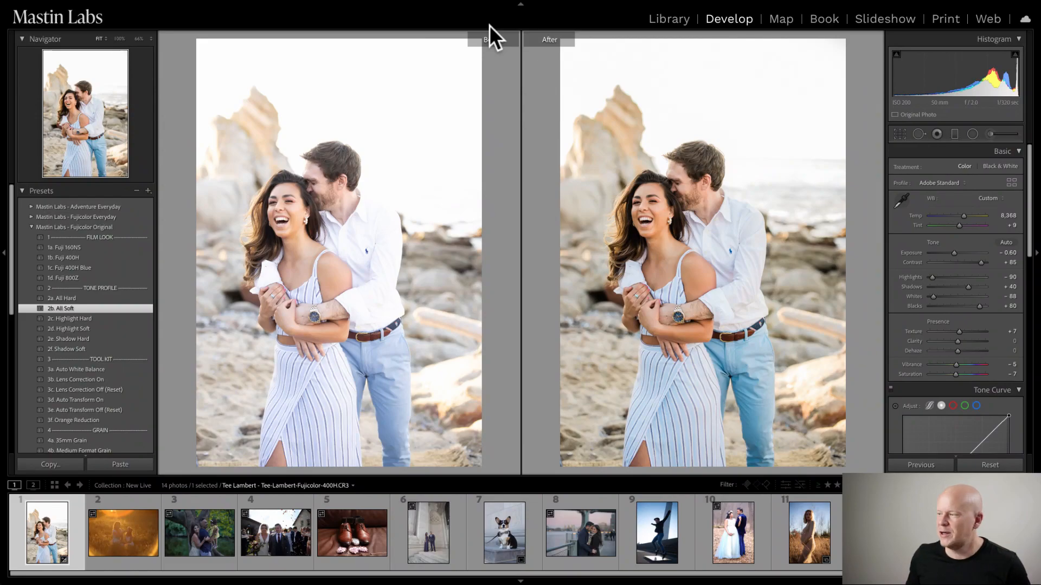
pyautogui.press('y')
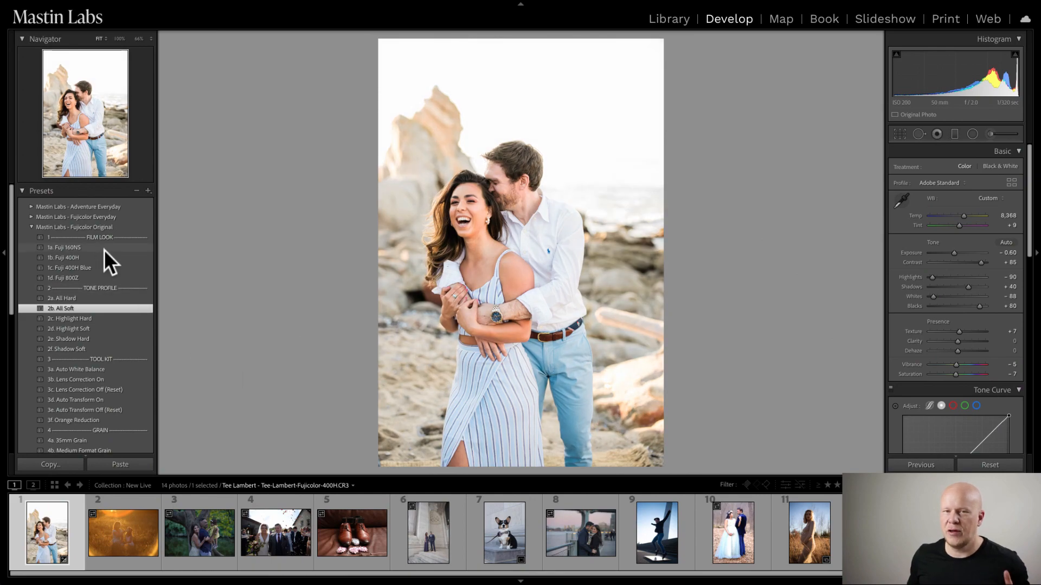
# - Collapse the Mastin Labs - Fujicolor Original preset group and create a virtual copy of the edited couple photo
pyautogui.click(32, 226)
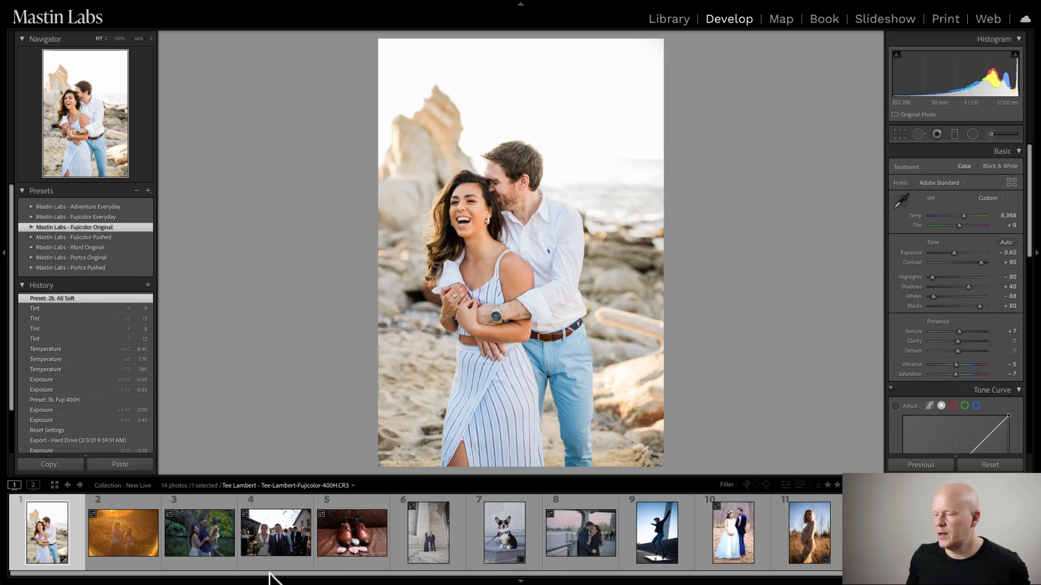
pyautogui.rightClick(42, 531)
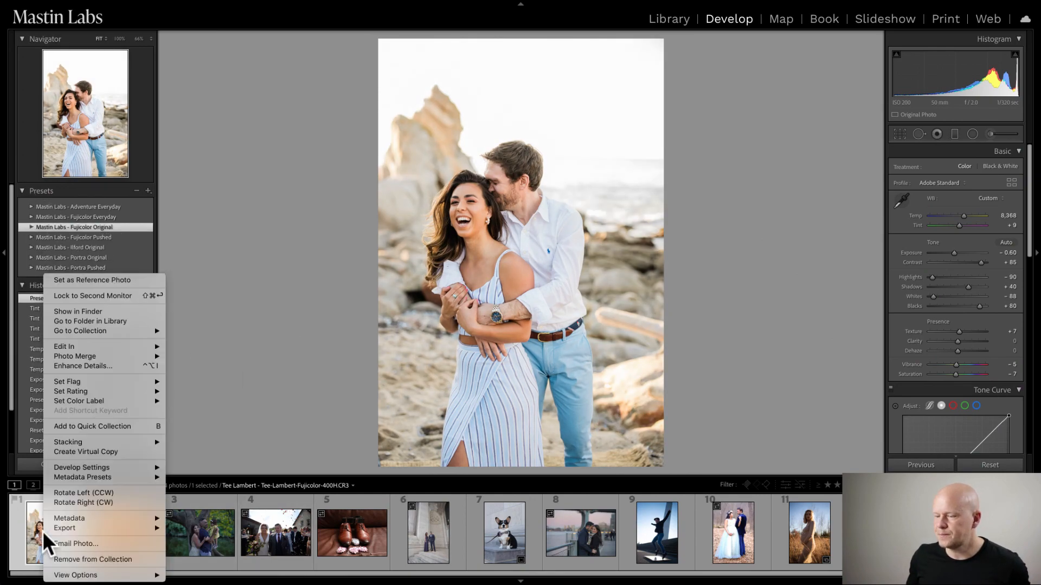
pyautogui.click(111, 452)
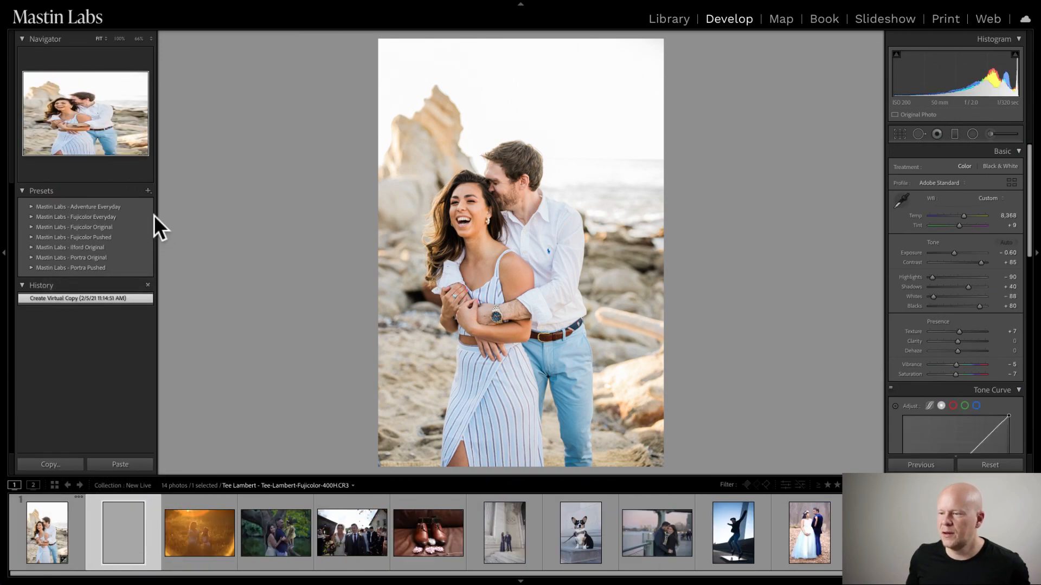
# - Apply the 1b. Fuji 160NS +2 film look and 2b. All Soft tone profile from Mastin Labs - Fujicolor Pushed to the virtual copy
pyautogui.click(32, 237)
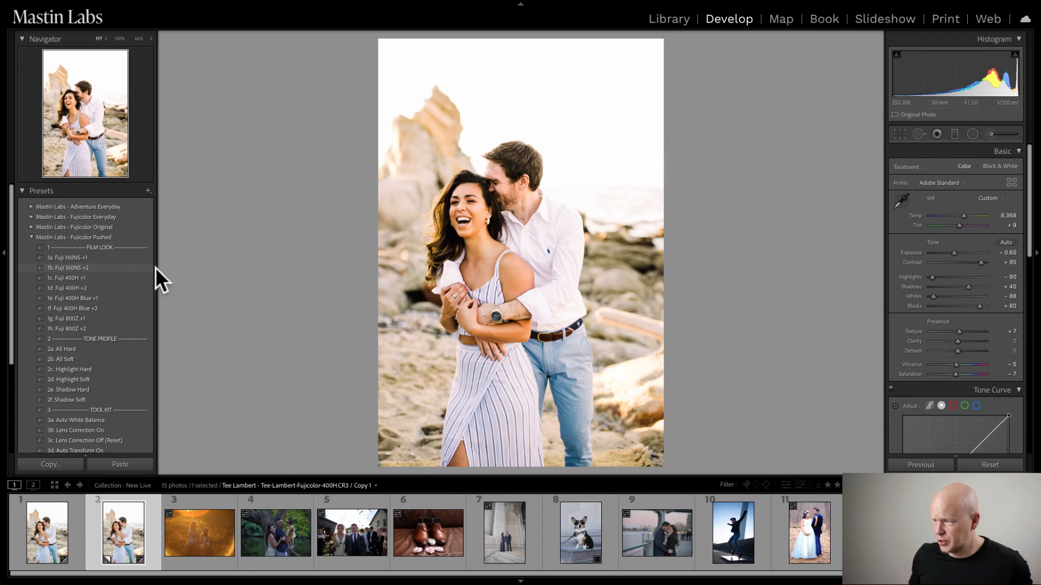
pyautogui.click(119, 267)
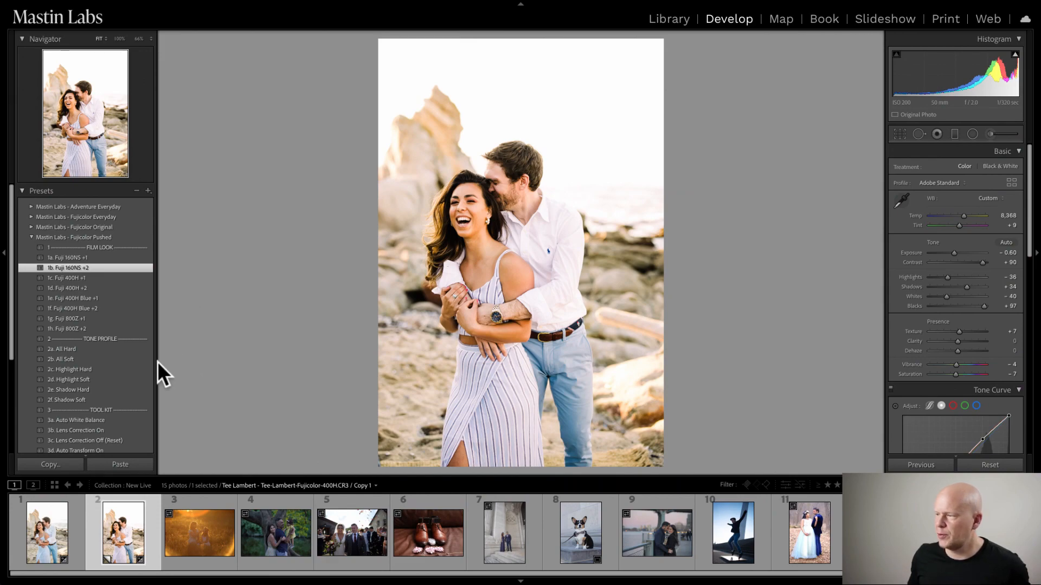
pyautogui.click(115, 359)
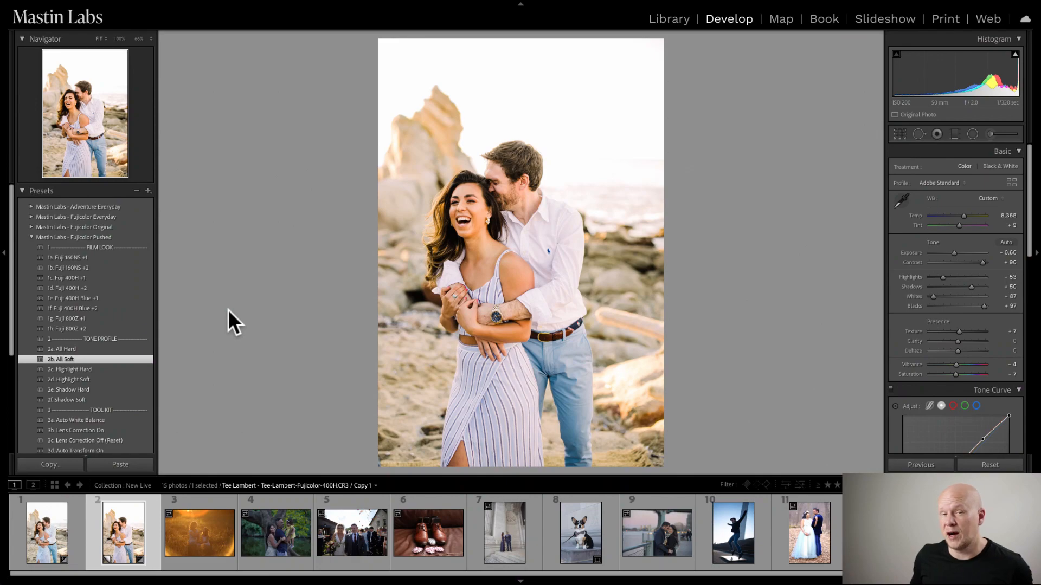
# - Compare the virtual copy side by side with the original couple photo in the Library, with a shorter filmstrip
pyautogui.keyDown('shift'); pyautogui.click(54, 541); pyautogui.keyUp('shift')
pyautogui.press('c')
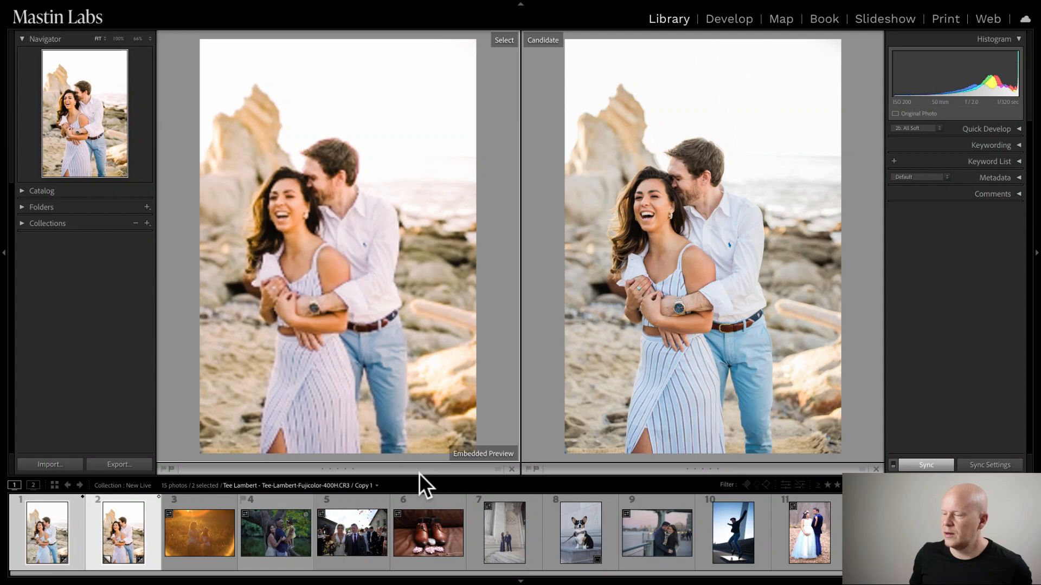
pyautogui.moveTo(495, 479); pyautogui.dragTo(495, 498)
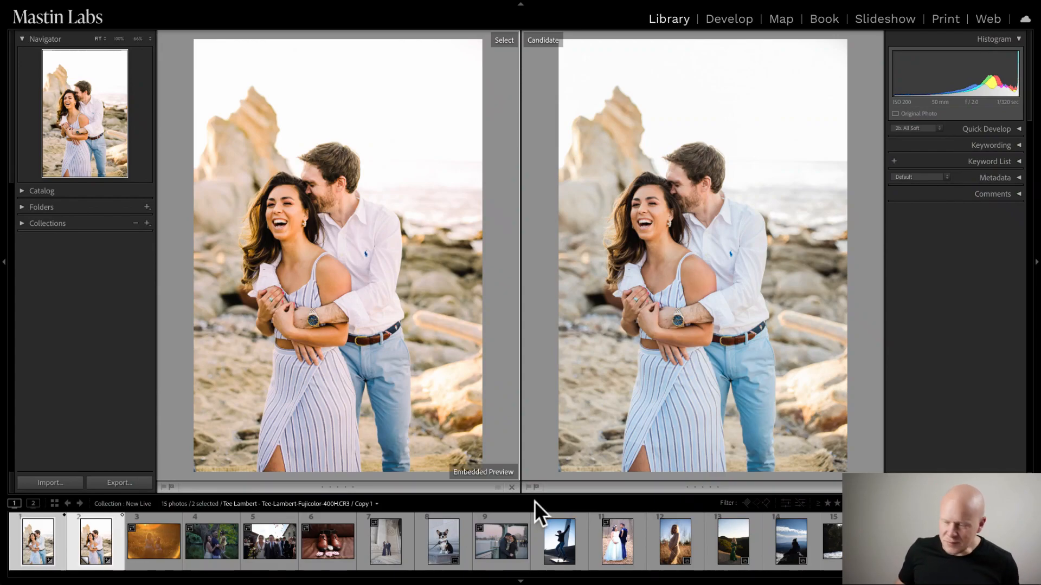
# - Open the golden-hour field photo in Develop and apply the 1a. Ektar 100 film look from Mastin Labs - Adventure Everyday
pyautogui.click(141, 547)
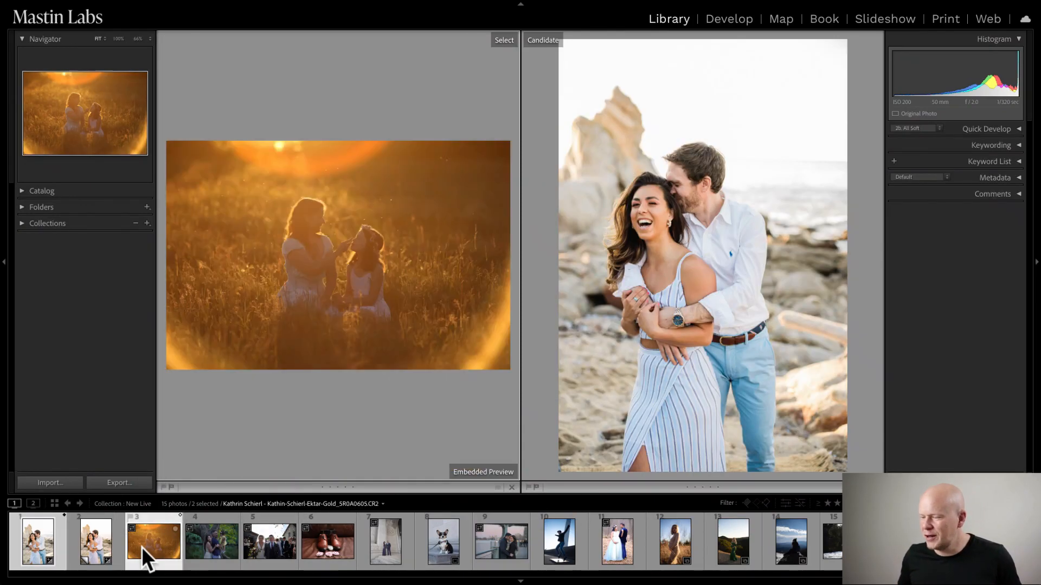
pyautogui.press('d')
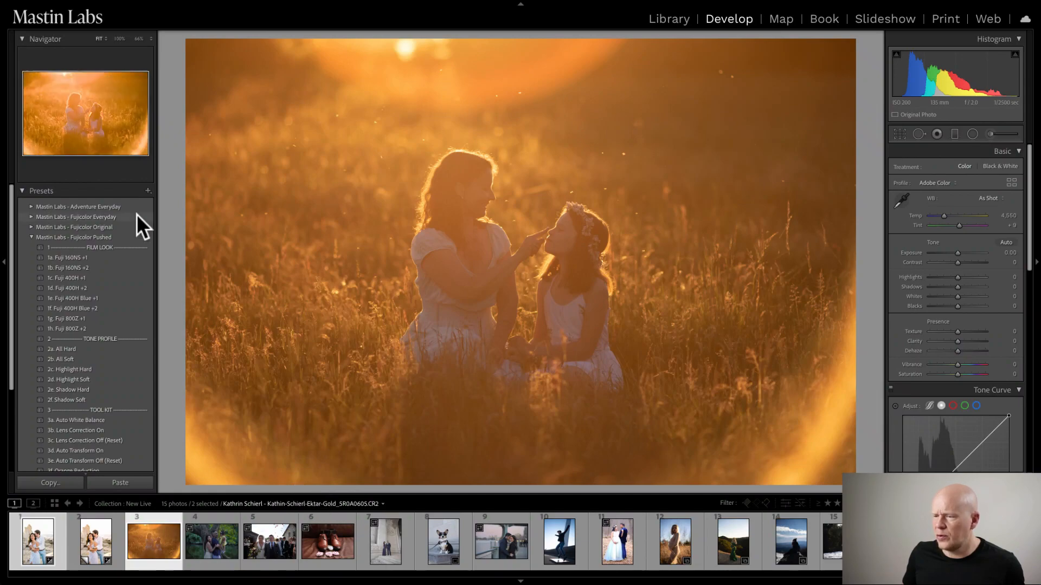
pyautogui.click(31, 237)
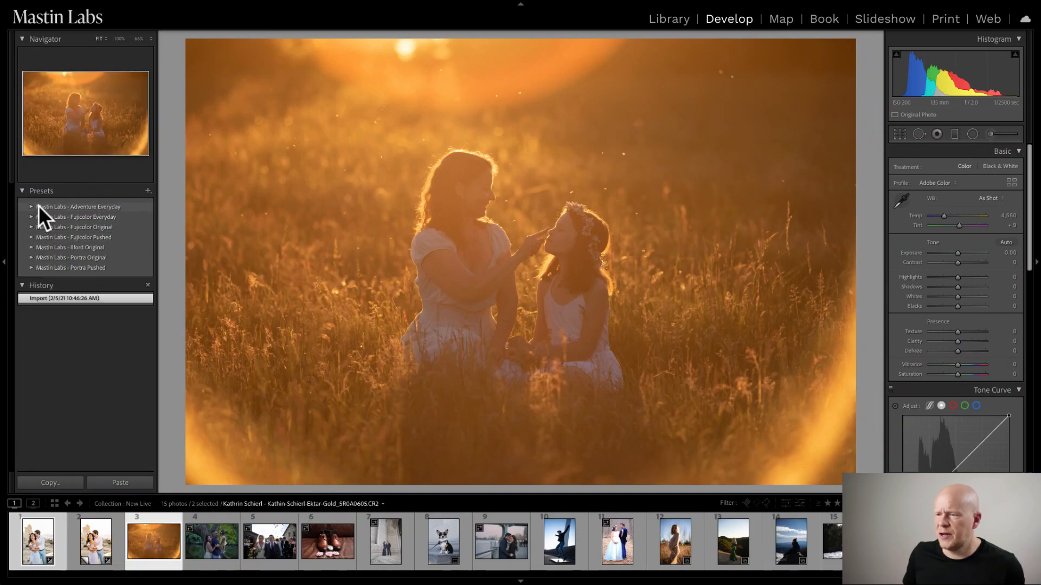
pyautogui.click(39, 217)
pyautogui.click(31, 207)
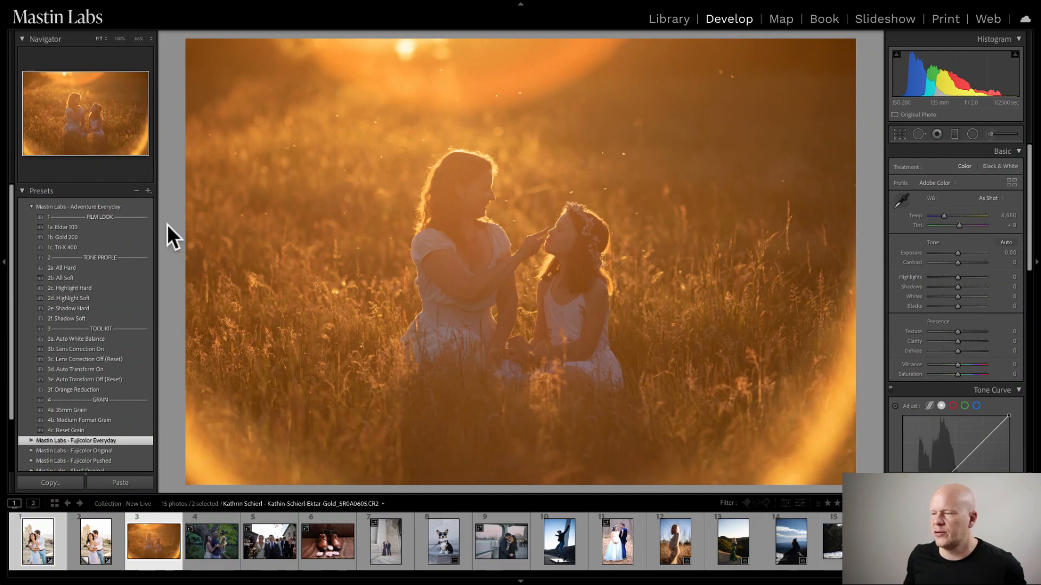
pyautogui.click(126, 224)
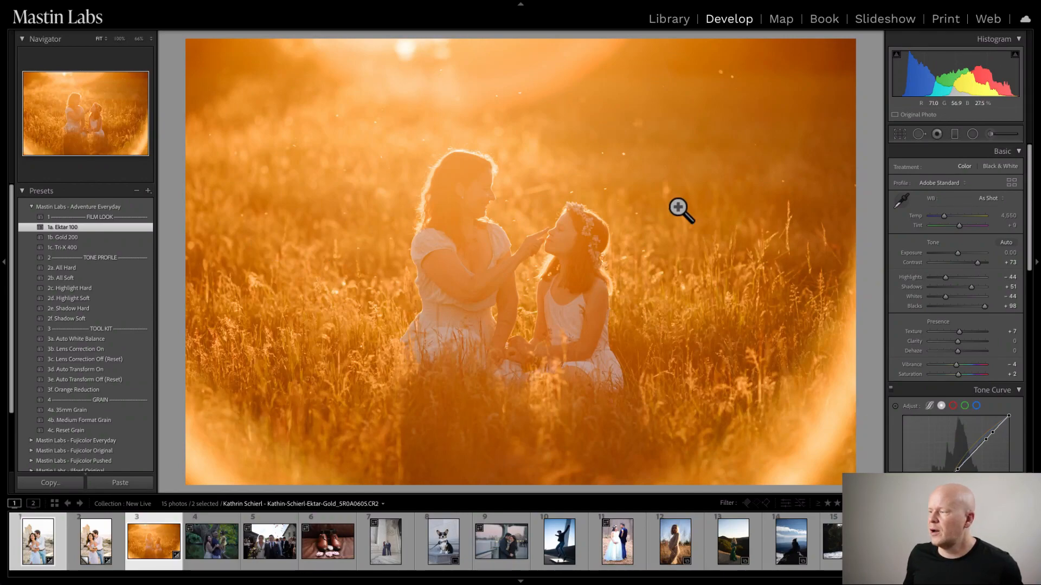
# - Set the temperature of the field photo to 4,014, checking the white dresses and skin tones up close
pyautogui.click(944, 217)
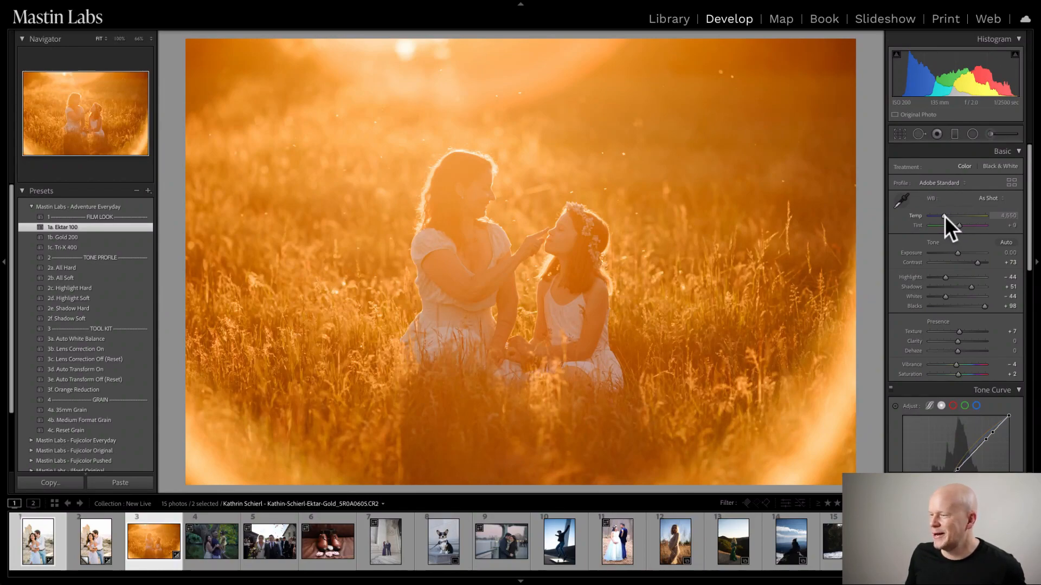
pyautogui.click(944, 216)
pyautogui.moveTo(945, 216); pyautogui.dragTo(940, 216)
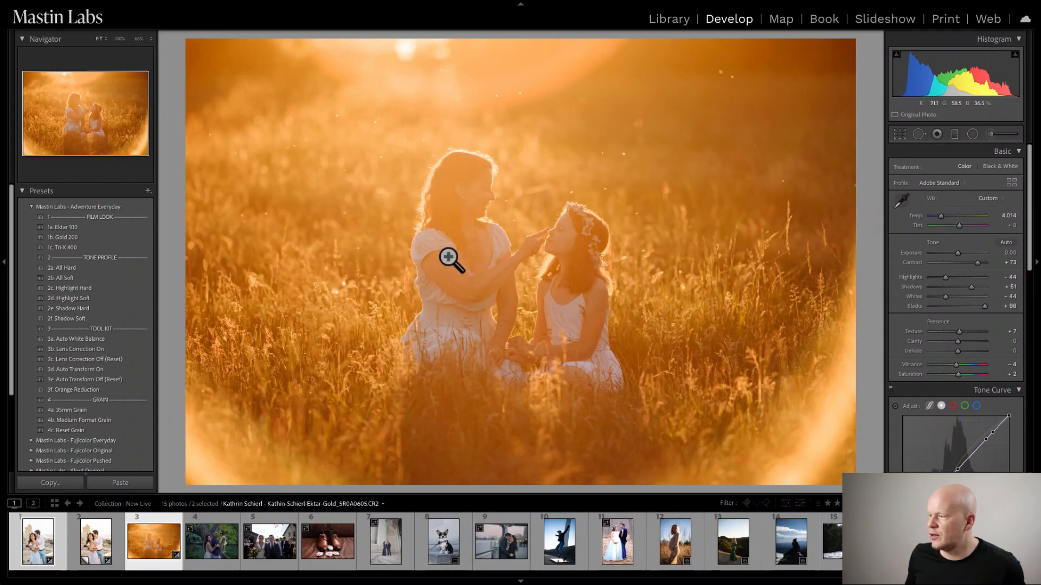
pyautogui.click(455, 280)
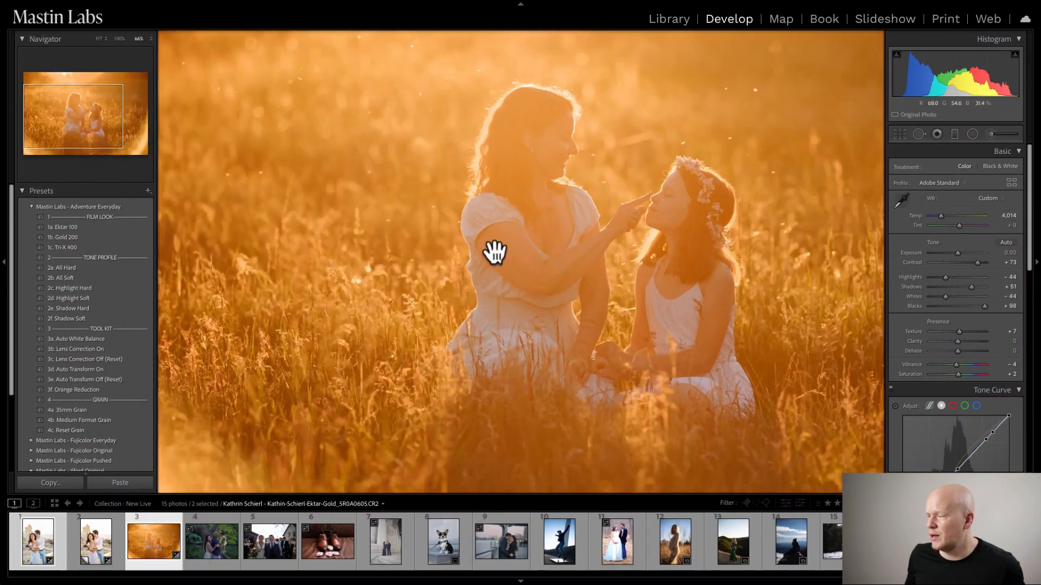
pyautogui.moveTo(493, 249); pyautogui.dragTo(302, 239)
pyautogui.moveTo(476, 153); pyautogui.dragTo(564, 146)
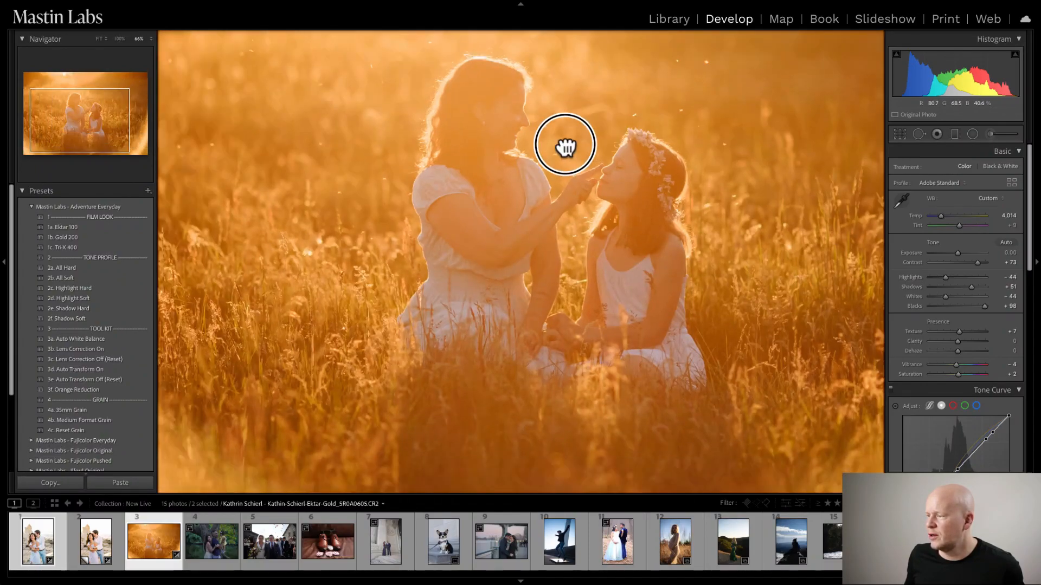
pyautogui.moveTo(453, 168); pyautogui.dragTo(515, 254)
pyautogui.moveTo(649, 299); pyautogui.dragTo(456, 218)
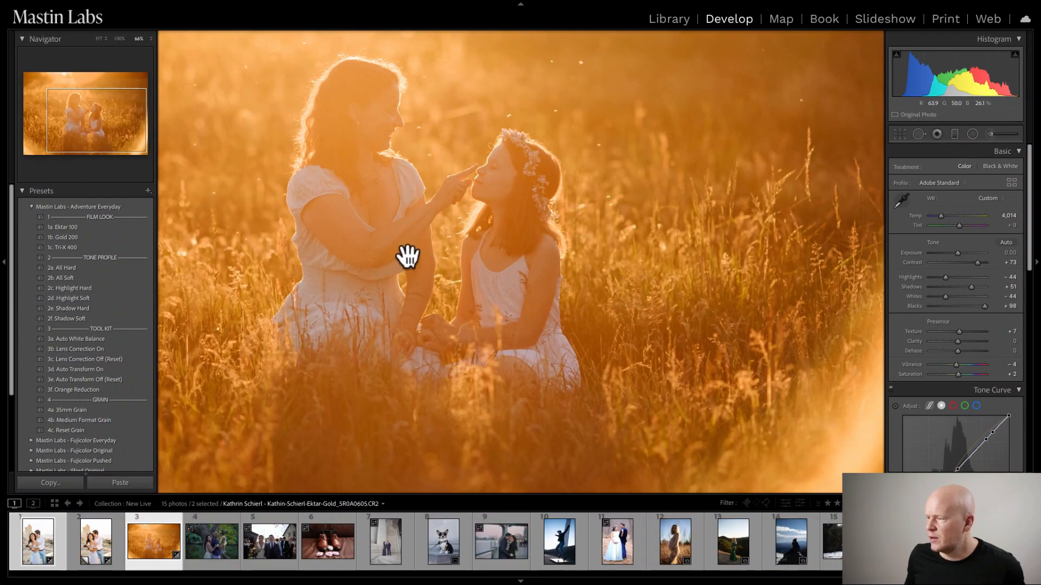
pyautogui.click(360, 272)
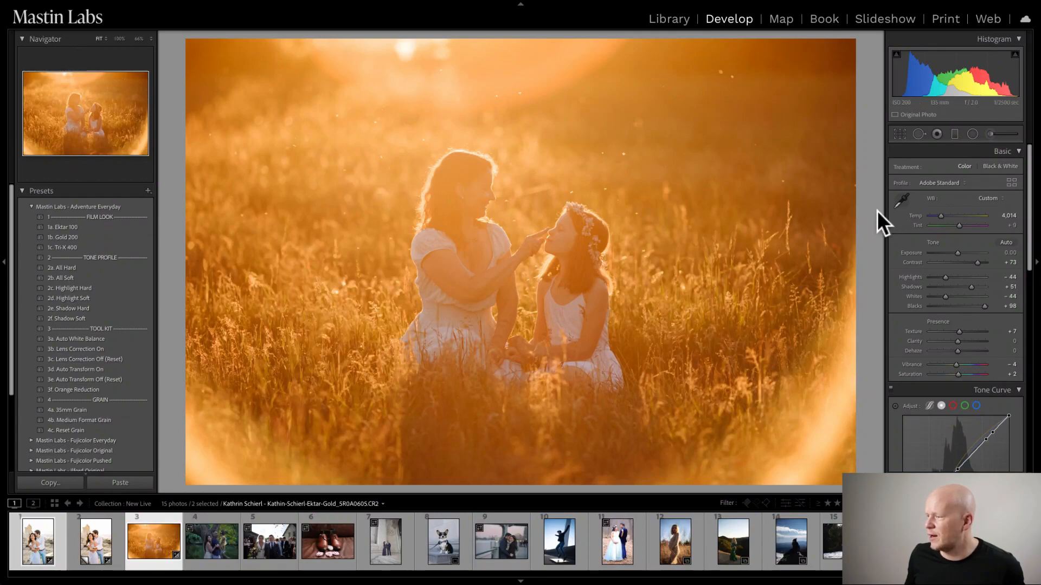
# - Try a higher tint on the golden-hour field photo and undo the change
pyautogui.click(959, 225)
pyautogui.moveTo(958, 225); pyautogui.dragTo(964, 225)
pyautogui.hotkey('ctrl', 'z')
pyautogui.hotkey('ctrl', 'z')
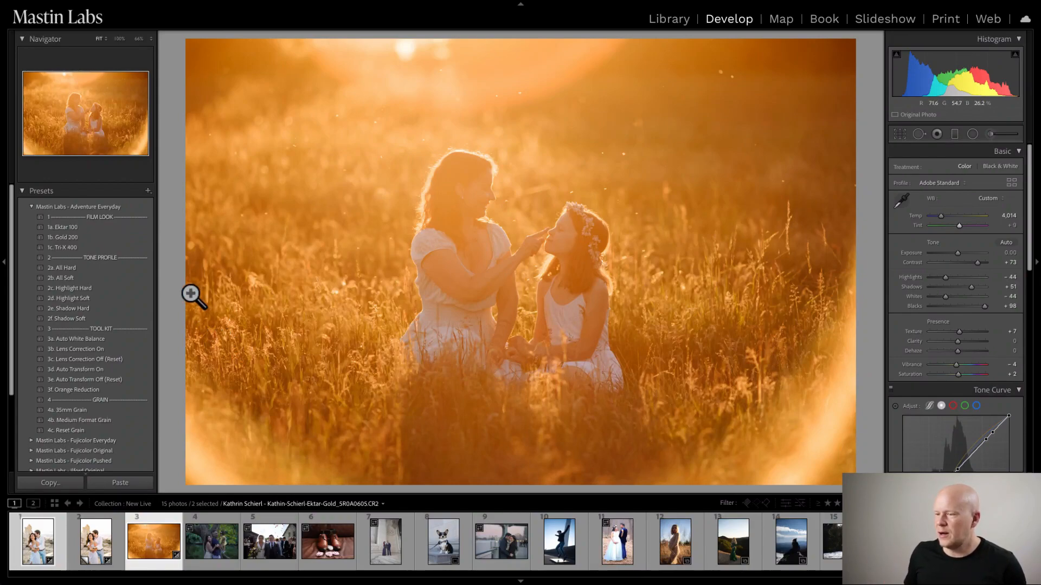
# - Apply the 2a. All Hard tone profile to the golden-hour field photo
pyautogui.click(130, 268)
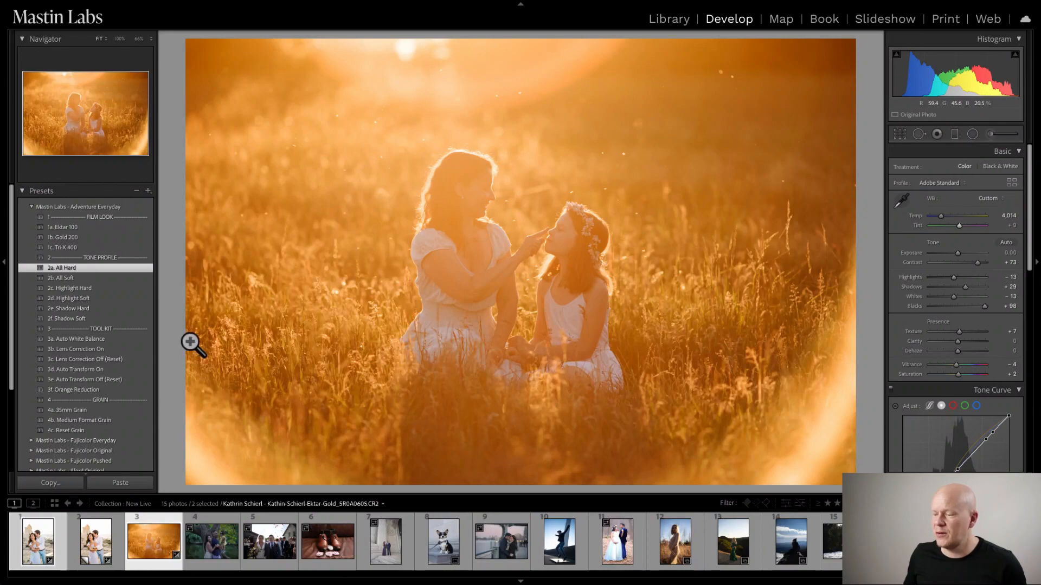
# - Select the dark family photo and apply the 1b. Fuji 400H film look from Mastin Labs - Fujicolor Original
pyautogui.click(216, 545)
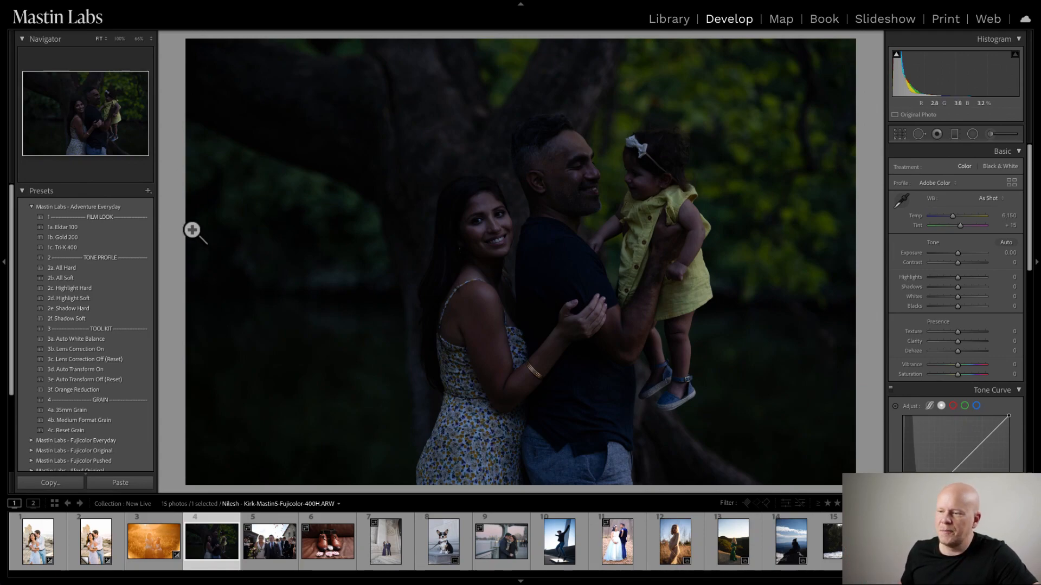
pyautogui.click(31, 206)
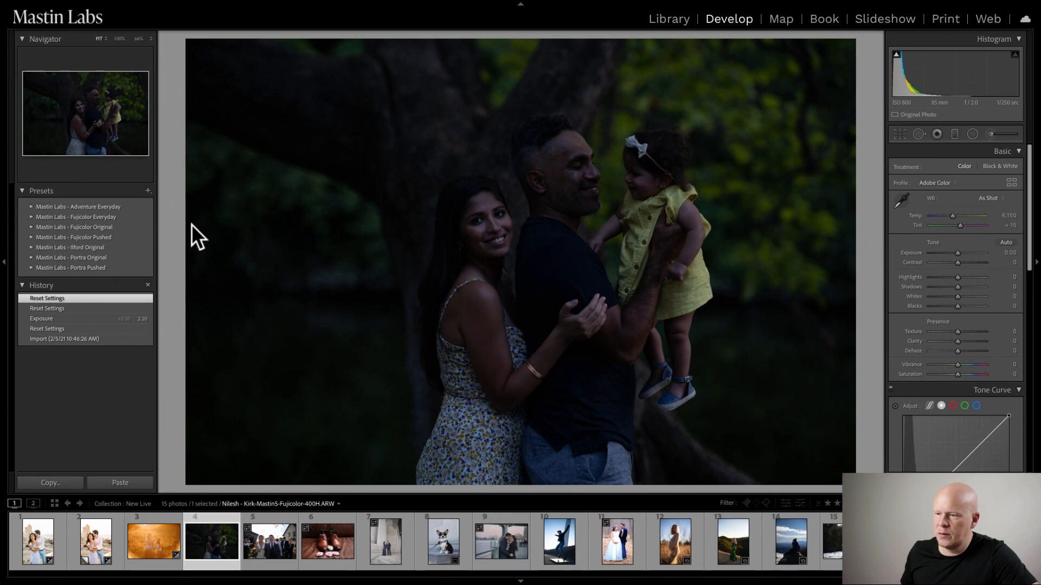
pyautogui.click(31, 227)
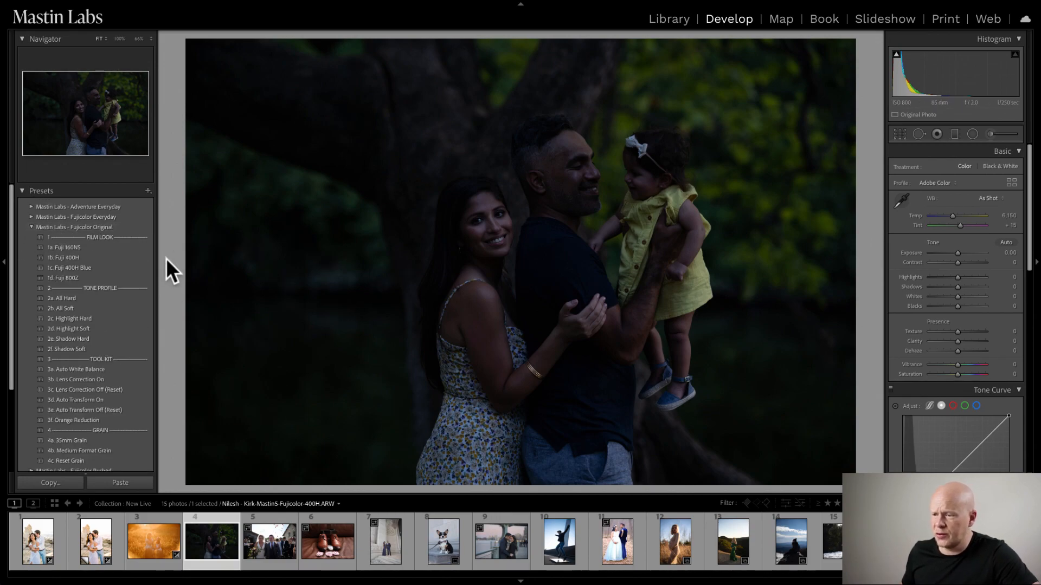
pyautogui.click(113, 257)
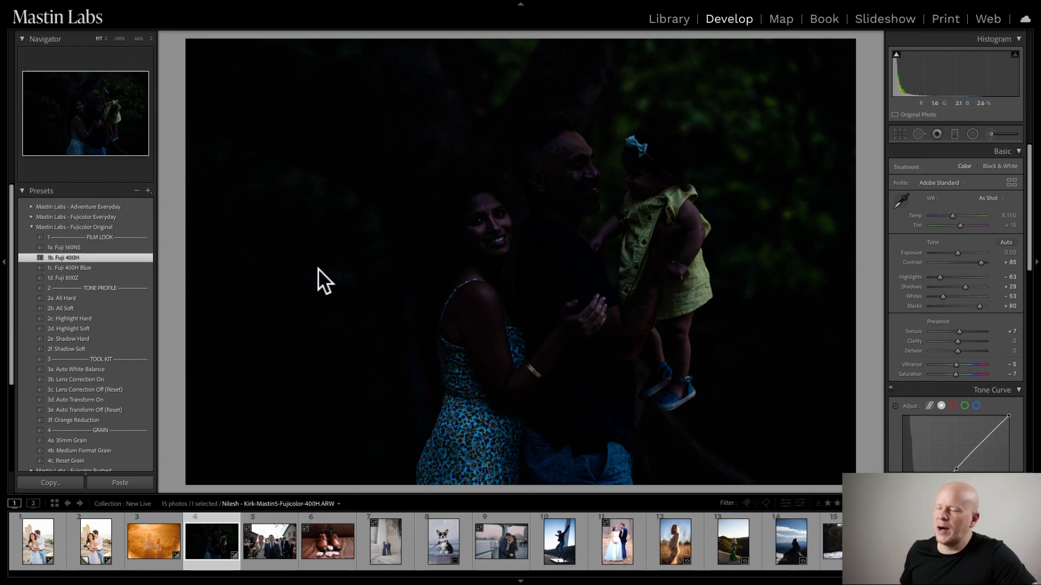
# - Set the exposure of the family photo to +2.50 and check the faces up close
pyautogui.moveTo(958, 253); pyautogui.dragTo(970, 250)
pyautogui.click(970, 251)
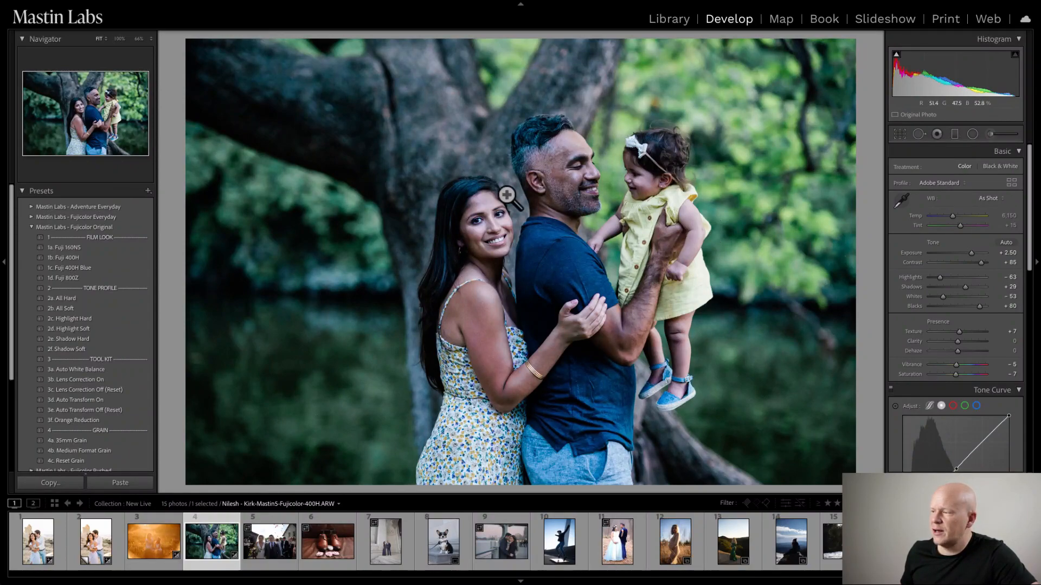
pyautogui.click(458, 186)
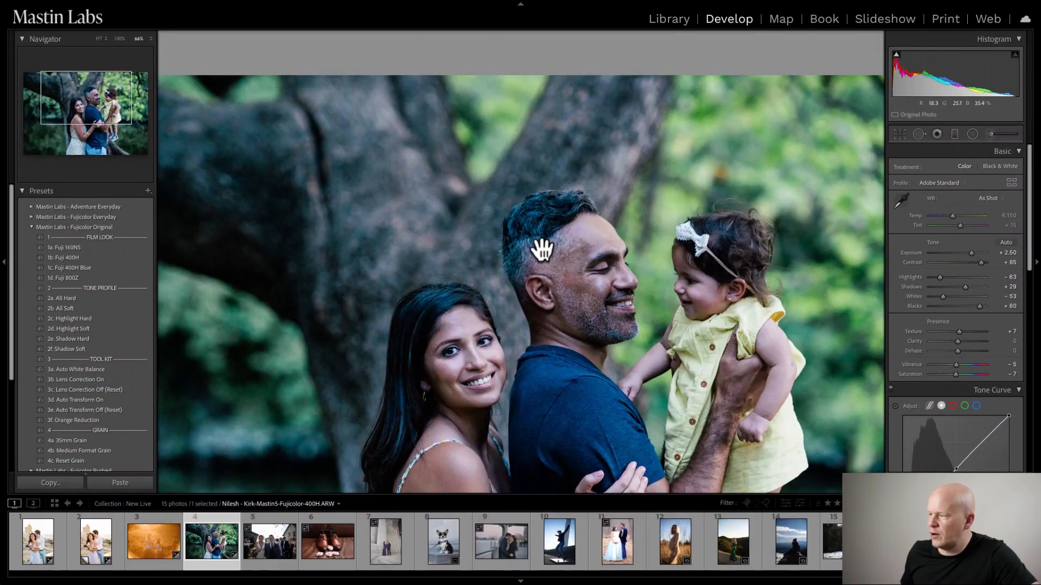
pyautogui.click(515, 300)
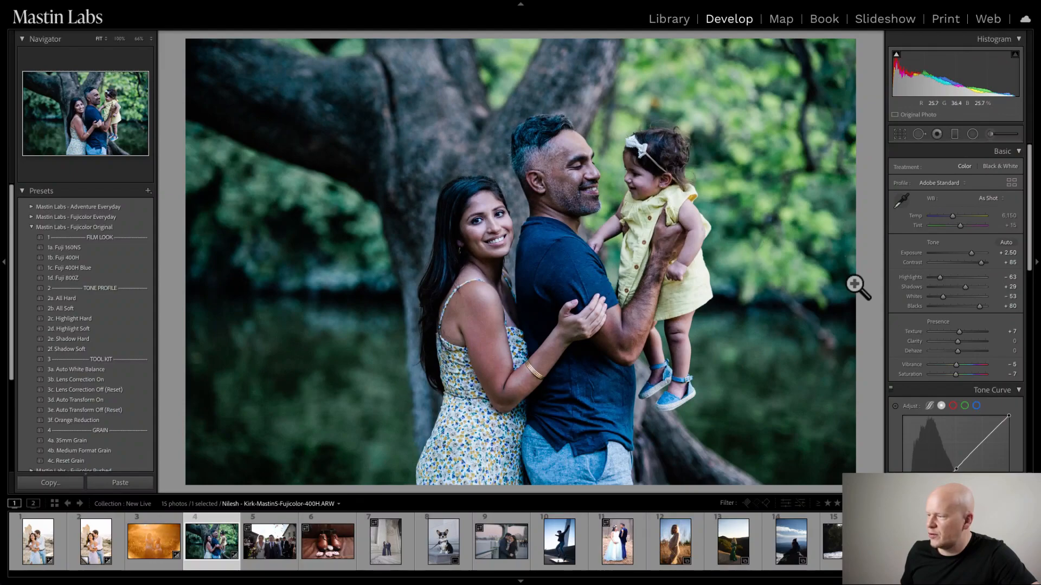
# - Set the family photo's exposure to +2.60 and its temperature to 11,343, judging the skin tones and tree trunk up close
pyautogui.moveTo(952, 214); pyautogui.dragTo(964, 213)
pyautogui.moveTo(968, 252); pyautogui.dragTo(970, 252)
pyautogui.moveTo(966, 216); pyautogui.dragTo(966, 216)
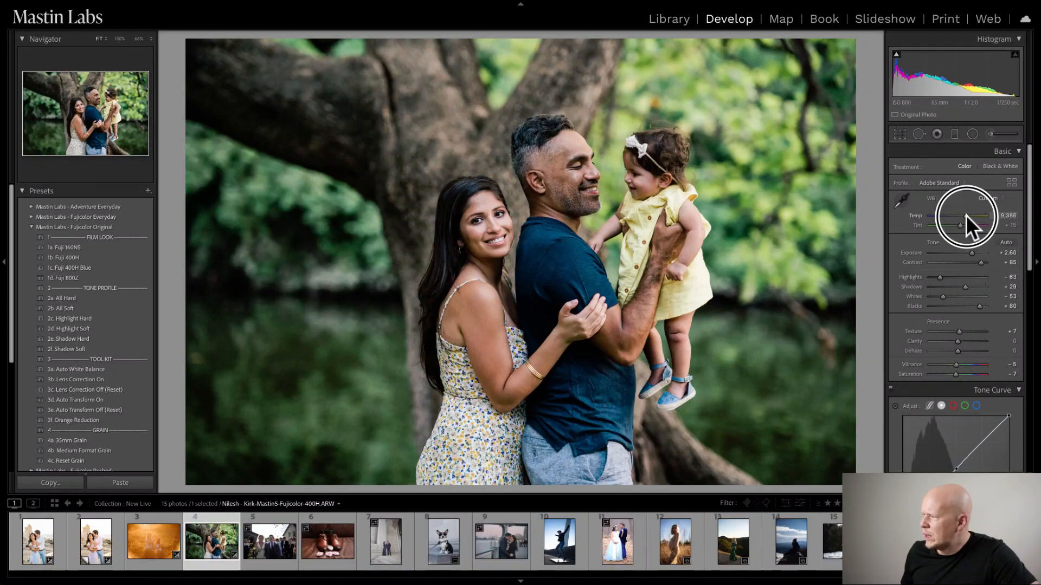
pyautogui.moveTo(966, 216)
pyautogui.mouseDown()
pyautogui.moveTo(978, 214)
pyautogui.moveTo(968, 214)
pyautogui.mouseUp()
pyautogui.click(449, 133)
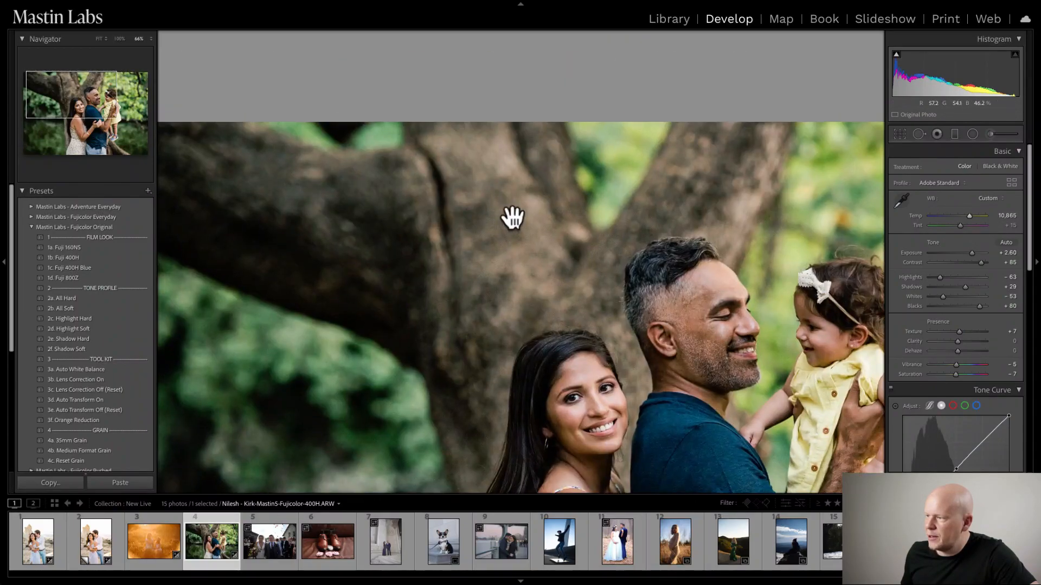
pyautogui.click(562, 298)
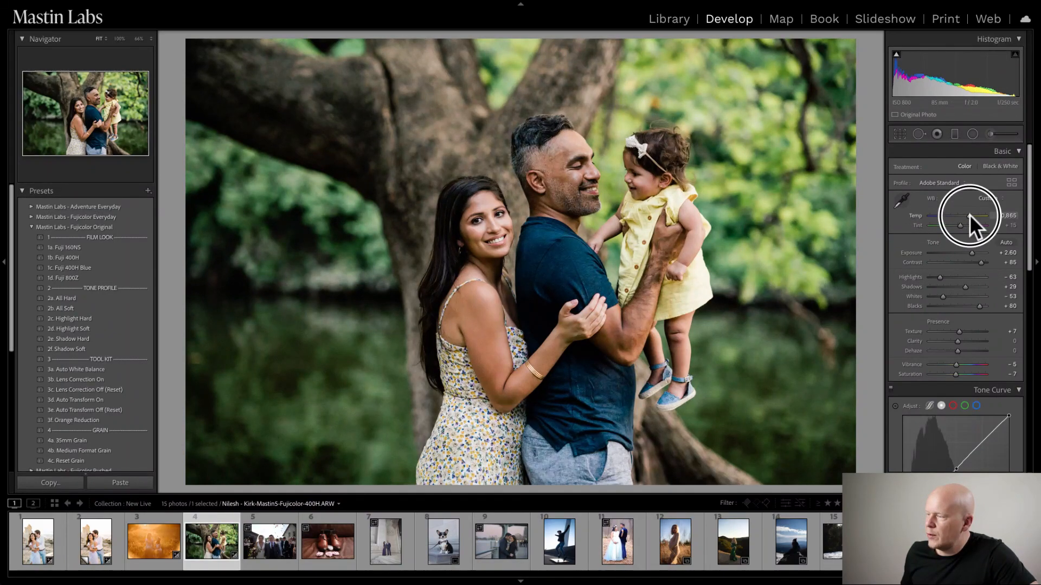
pyautogui.moveTo(969, 214); pyautogui.dragTo(969, 213)
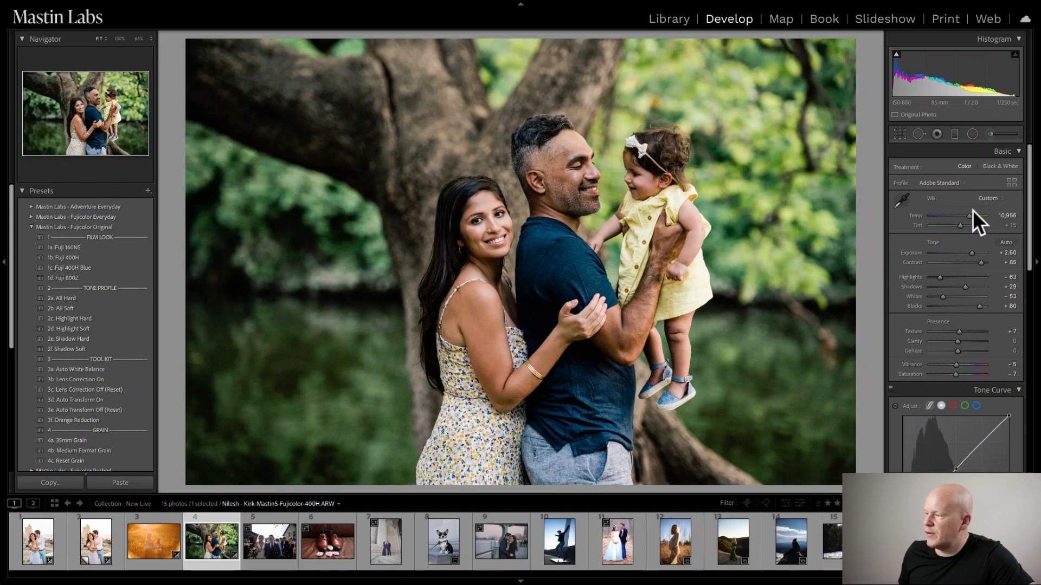
pyautogui.moveTo(969, 217); pyautogui.dragTo(970, 215)
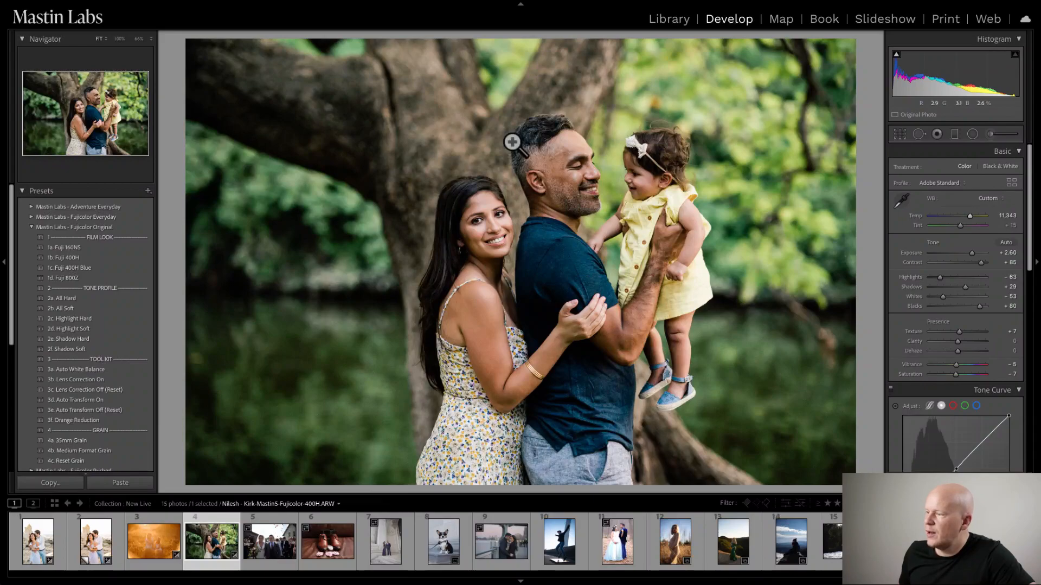
# - Examine the family's skin tones, clothing and the tree trunk up close to judge the white balance
pyautogui.click(516, 200)
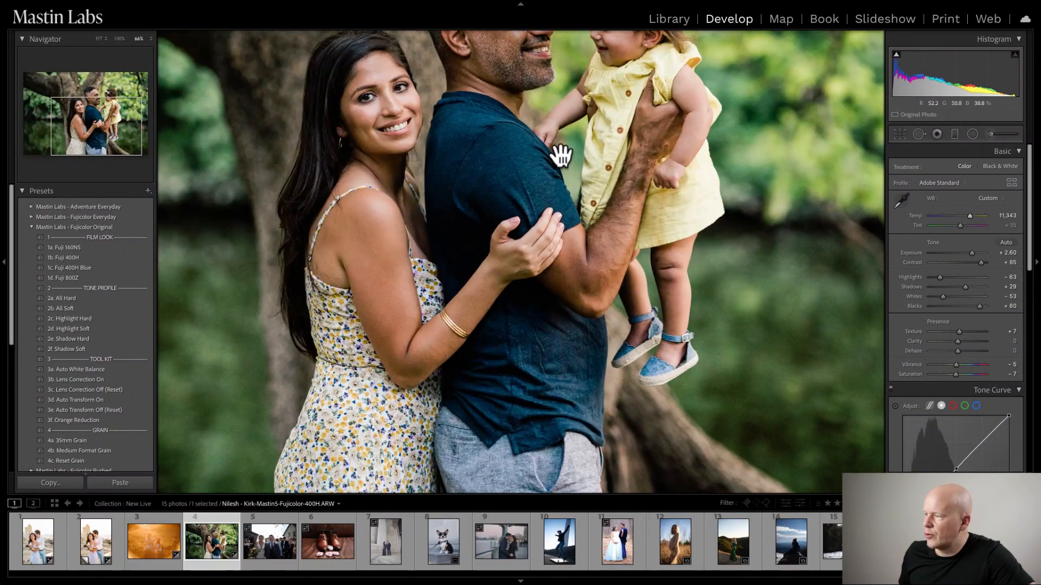
pyautogui.moveTo(561, 155); pyautogui.dragTo(453, 104)
pyautogui.moveTo(383, 151); pyautogui.dragTo(551, 140)
pyautogui.moveTo(460, 111); pyautogui.dragTo(491, 214)
pyautogui.moveTo(442, 88); pyautogui.dragTo(372, 100)
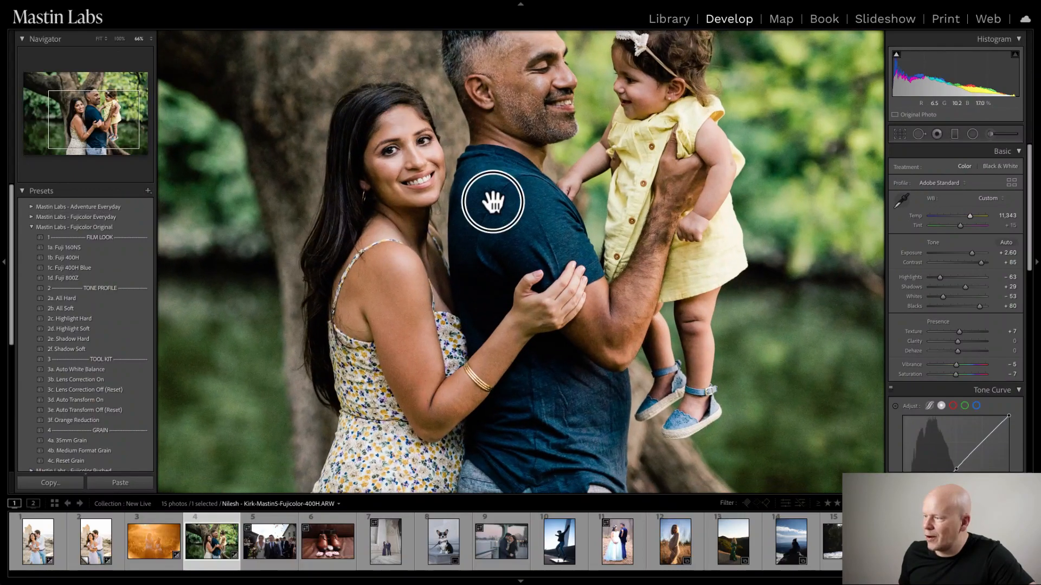
pyautogui.moveTo(493, 201); pyautogui.dragTo(400, 114)
pyautogui.moveTo(469, 251); pyautogui.dragTo(522, 188)
pyautogui.moveTo(369, 227); pyautogui.dragTo(412, 281)
pyautogui.moveTo(383, 314); pyautogui.dragTo(453, 351)
pyautogui.moveTo(365, 176); pyautogui.dragTo(362, 310)
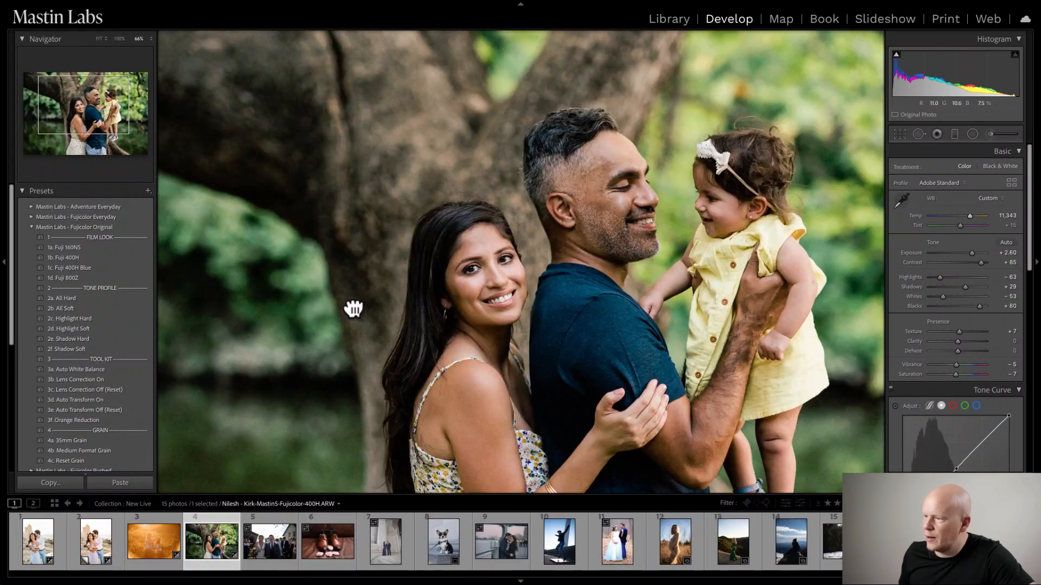
pyautogui.moveTo(372, 174); pyautogui.dragTo(455, 209)
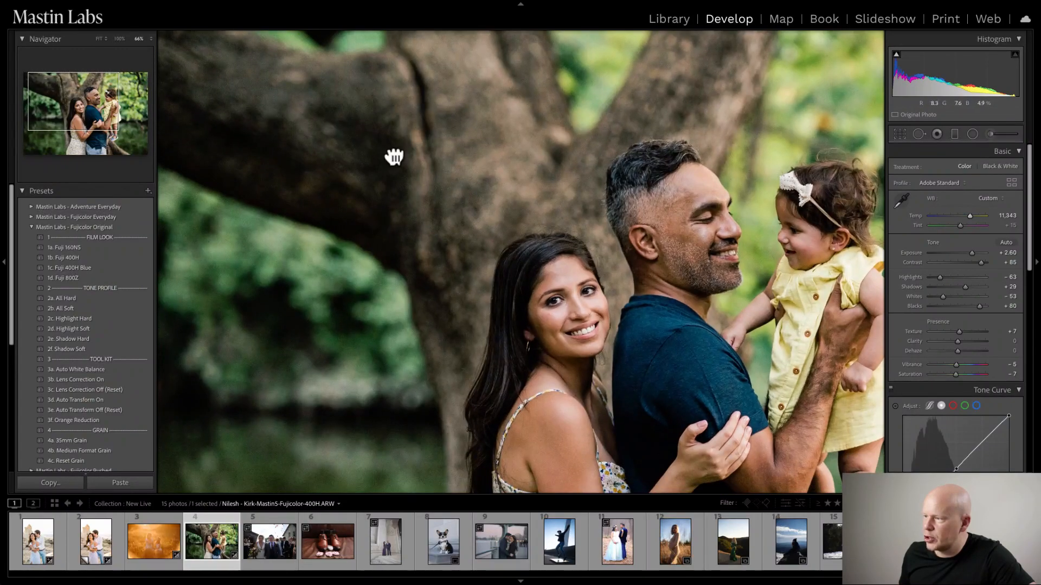
pyautogui.click(453, 162)
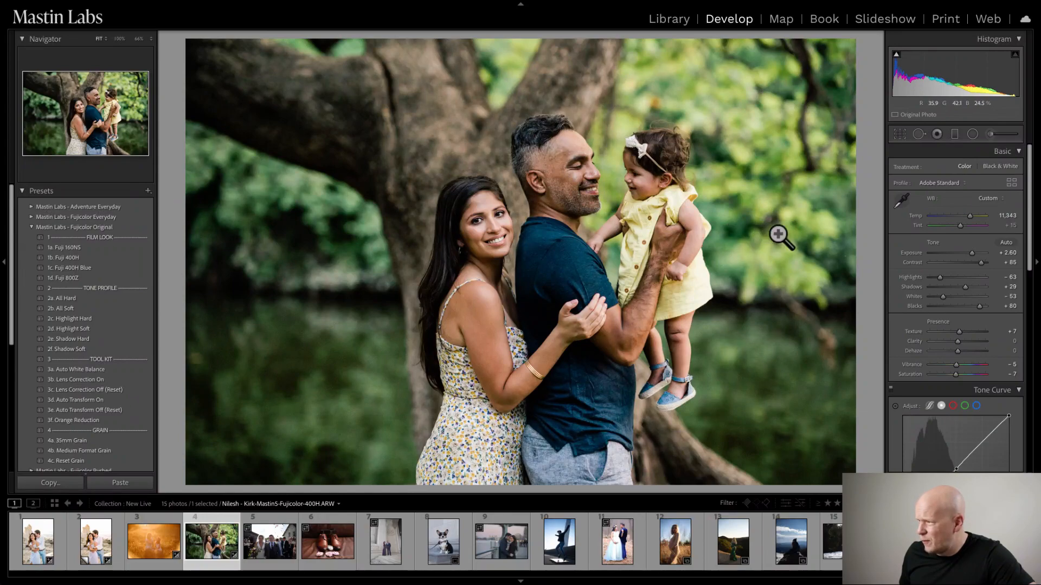
# - Set the family photo's tint to +13 and compare the edit side by side with the original
pyautogui.click(959, 226)
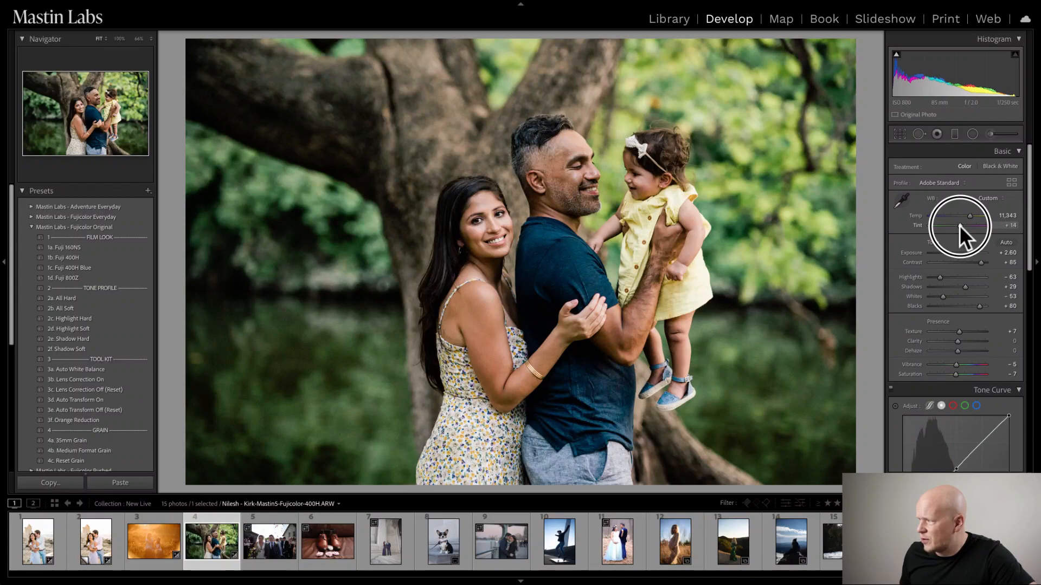
pyautogui.moveTo(958, 226); pyautogui.dragTo(959, 225)
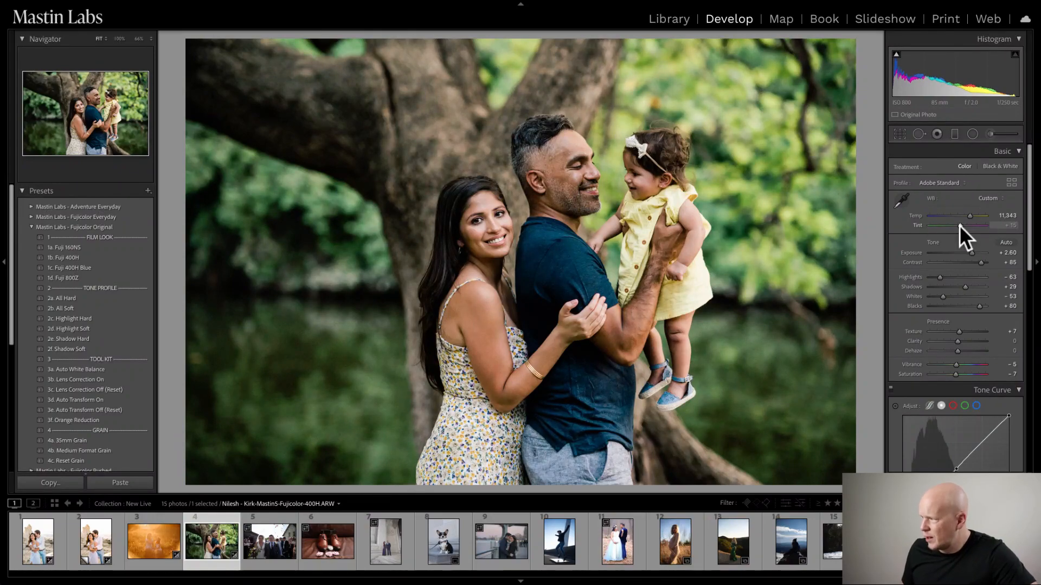
pyautogui.moveTo(959, 225); pyautogui.dragTo(958, 226)
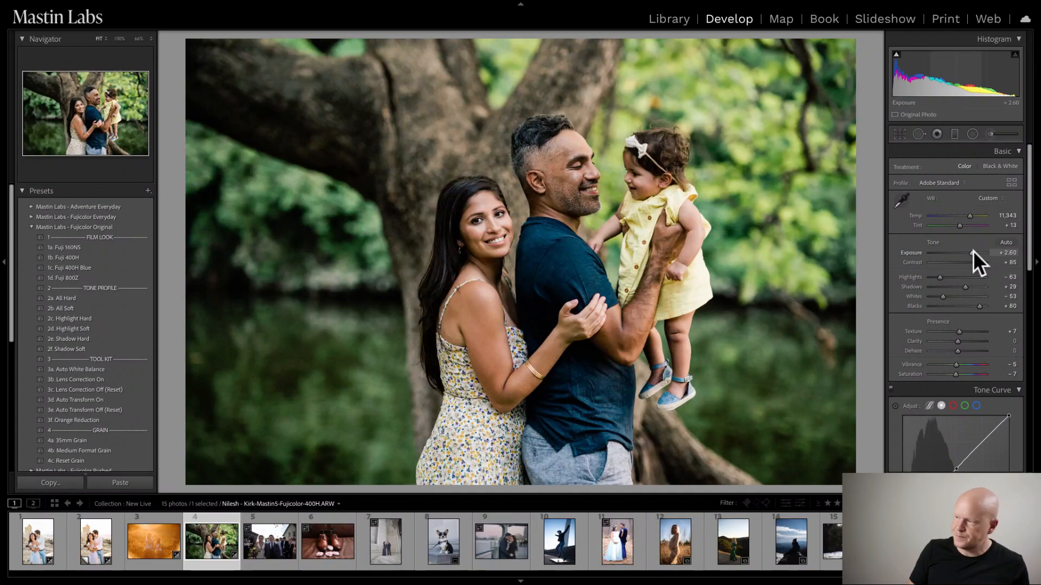
pyautogui.press('y')
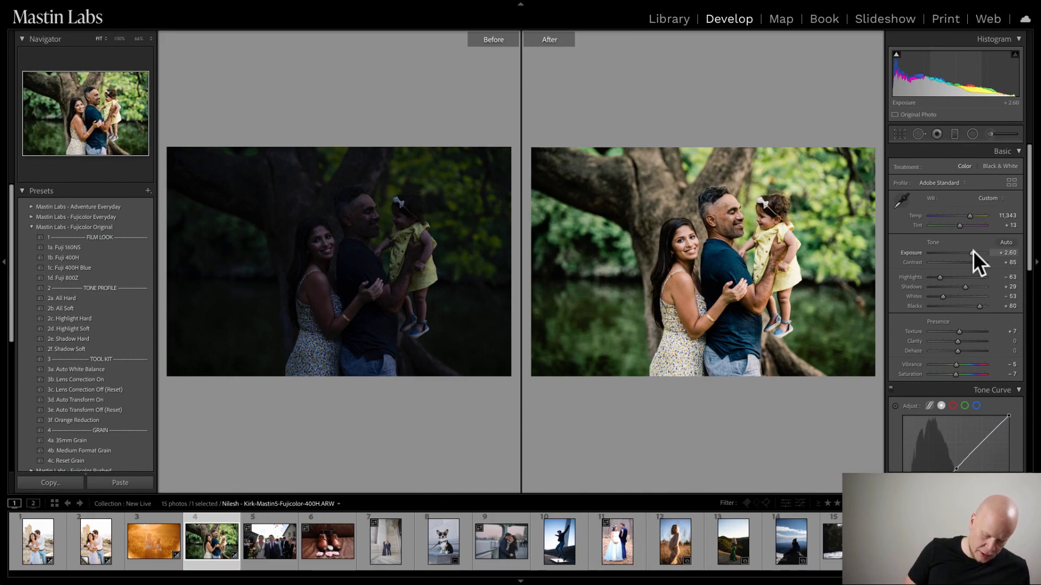
pyautogui.press('y')
# - Apply the 2b. All Soft tone profile and set exposure to +3.00 and temperature to 12,026, checking against the original
pyautogui.moveTo(971, 252); pyautogui.dragTo(974, 253)
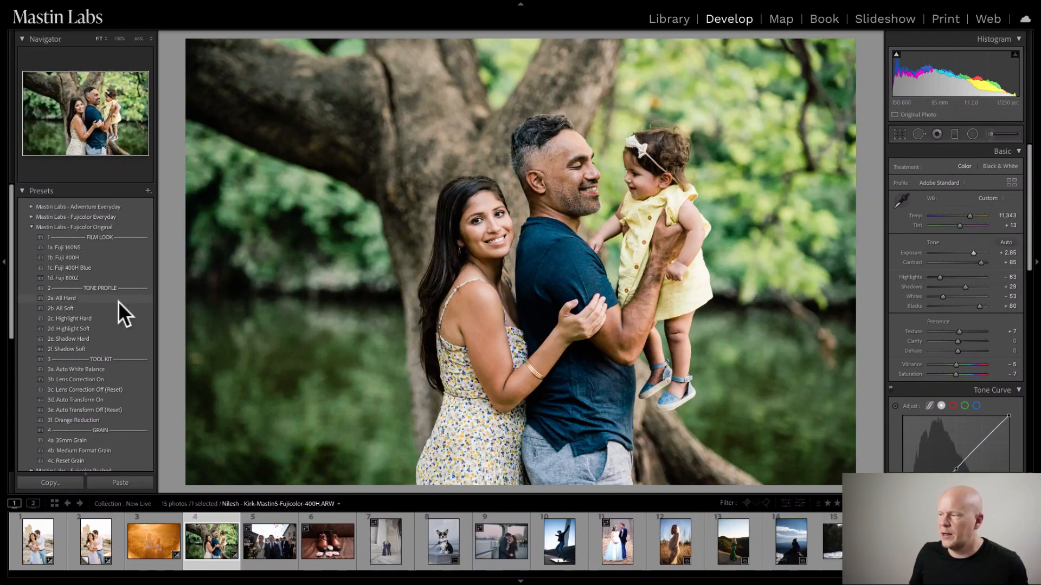
pyautogui.click(98, 306)
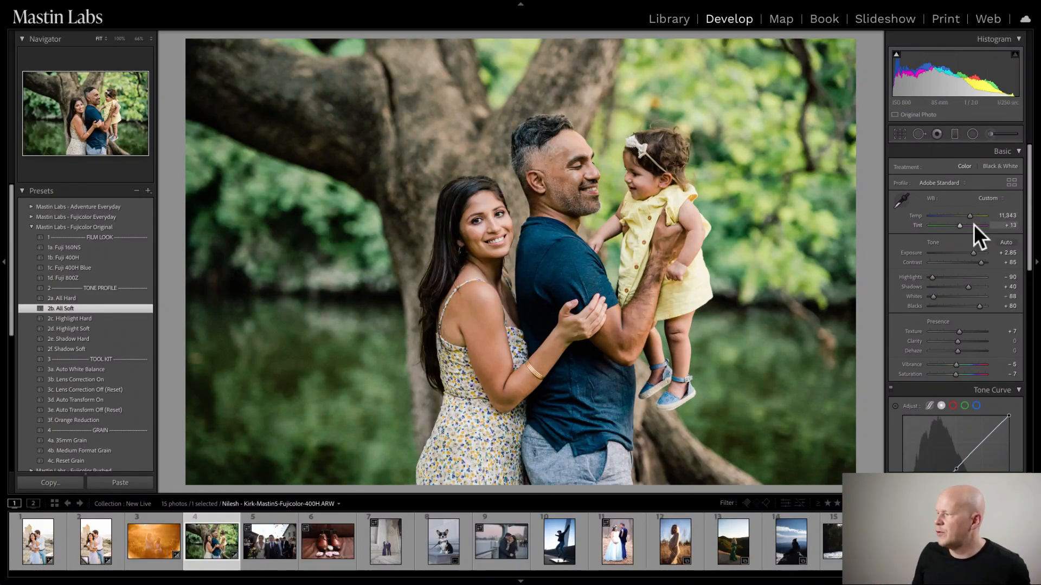
pyautogui.moveTo(973, 256); pyautogui.dragTo(974, 255)
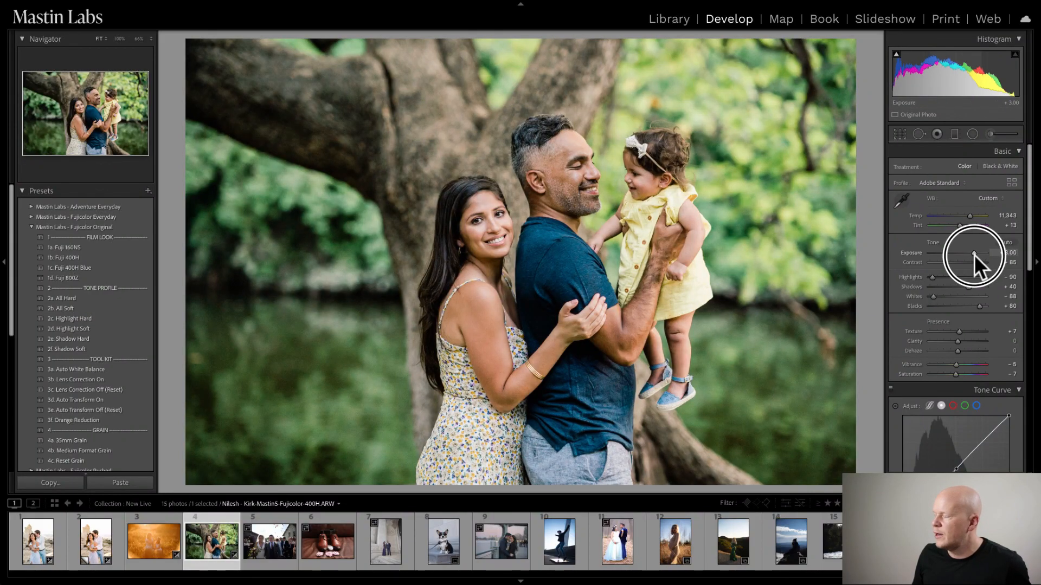
pyautogui.moveTo(968, 213); pyautogui.dragTo(969, 214)
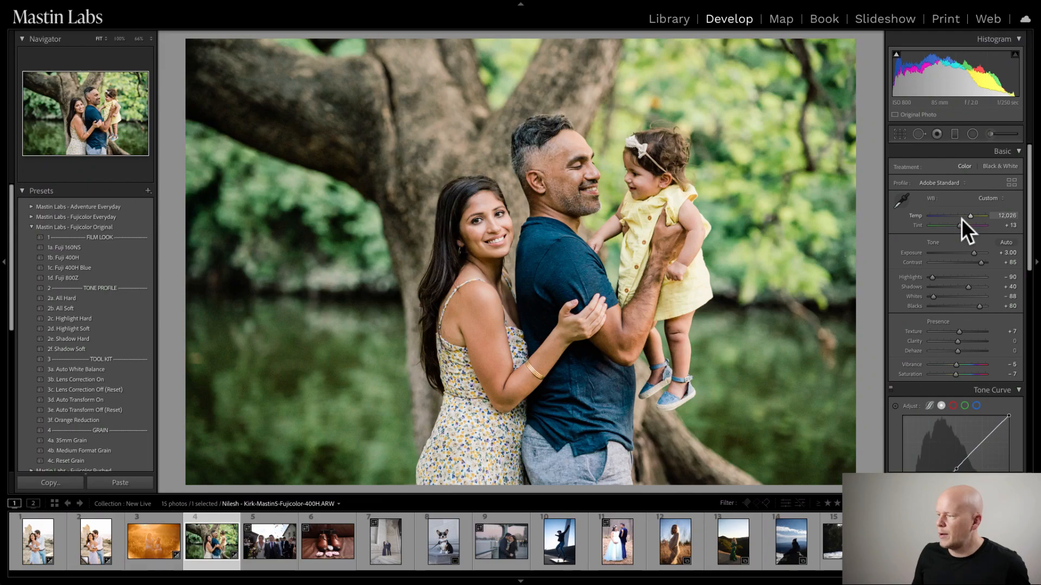
pyautogui.press('y')
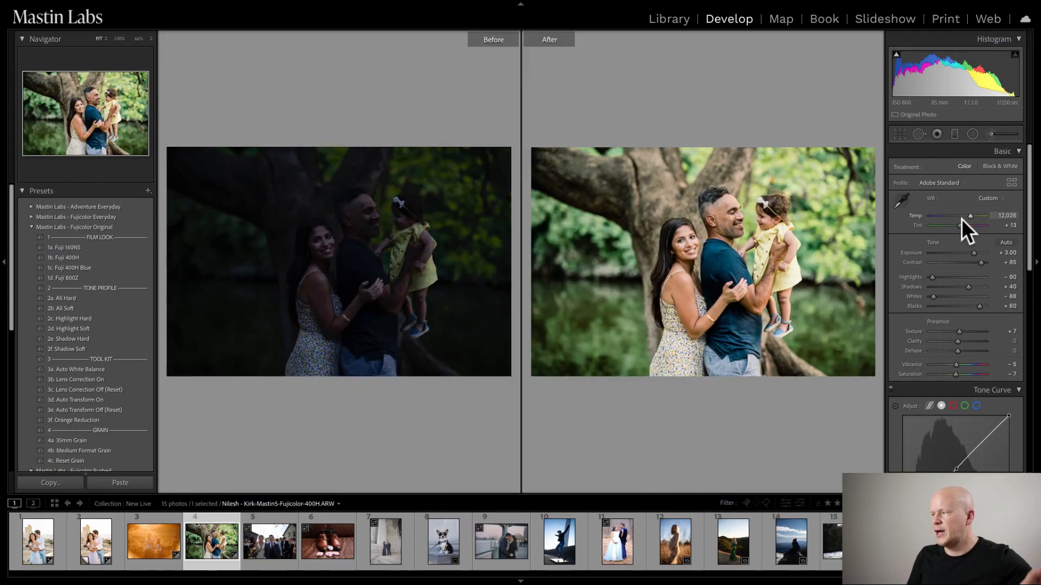
pyautogui.press('y')
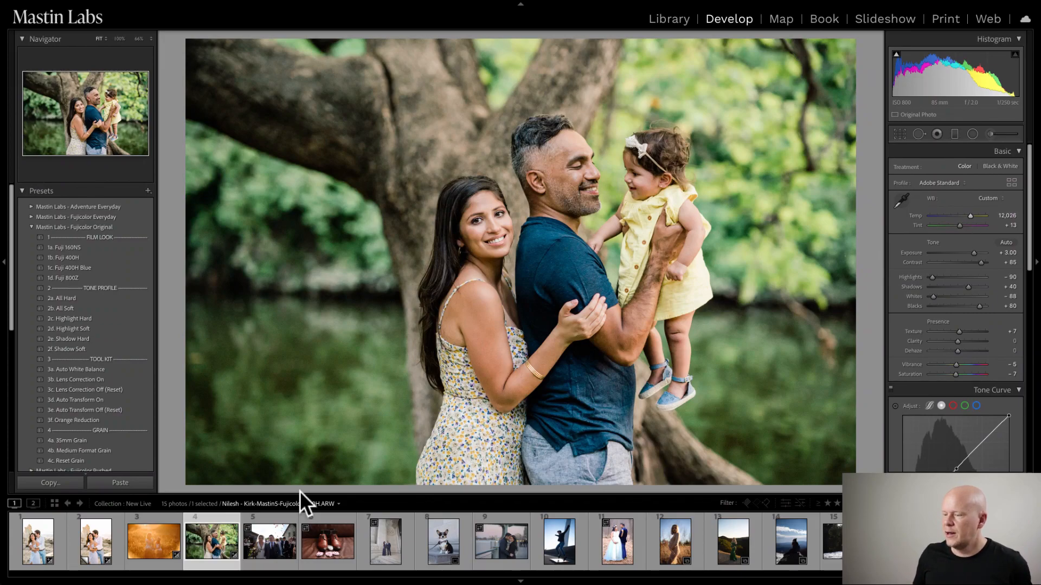
# - Create a virtual copy of the family photo and reset all of the copy's edits
pyautogui.rightClick(209, 535)
pyautogui.click(266, 451)
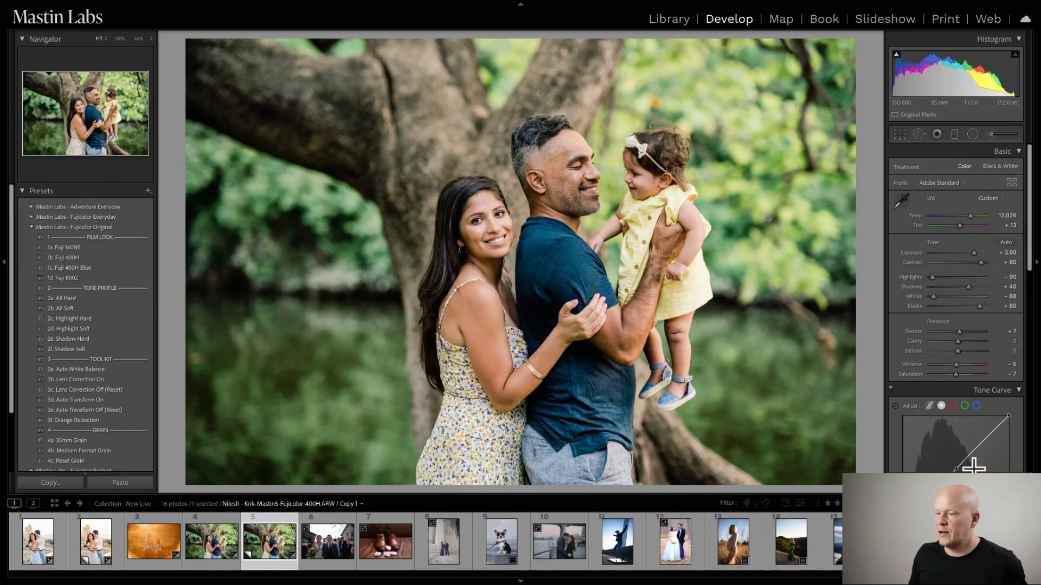
pyautogui.click(31, 226)
pyautogui.click(32, 206)
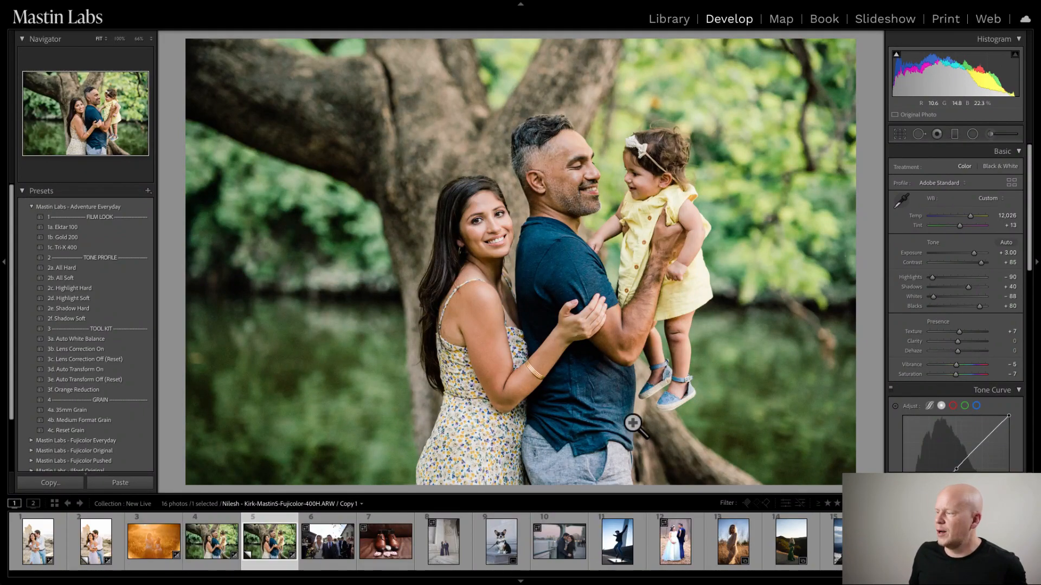
pyautogui.click(989, 483)
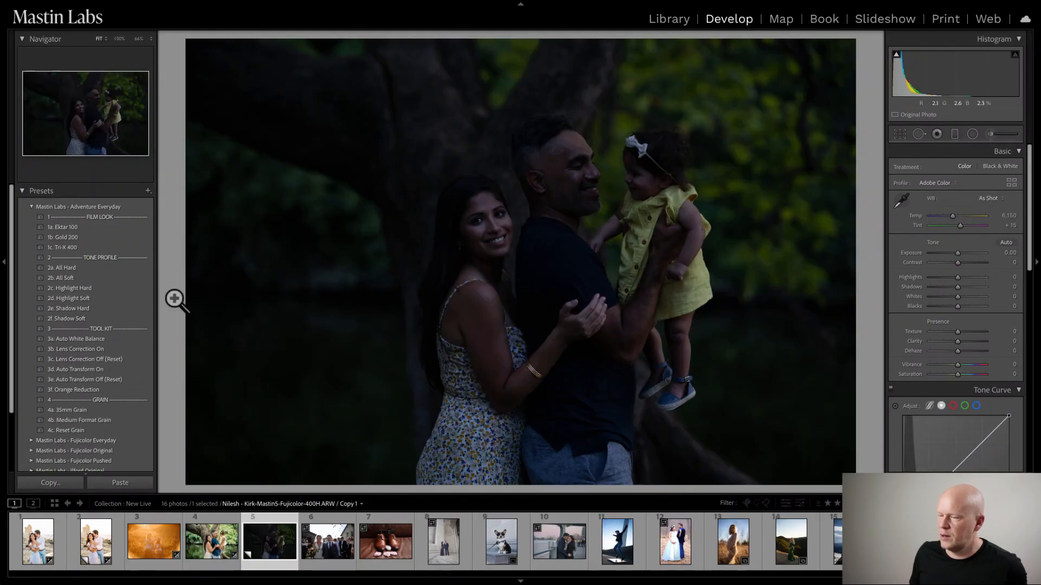
# - Apply the 1b. Gold 200 film look from Mastin Labs - Adventure Everyday to the copy and set its exposure to +2.85
pyautogui.click(116, 238)
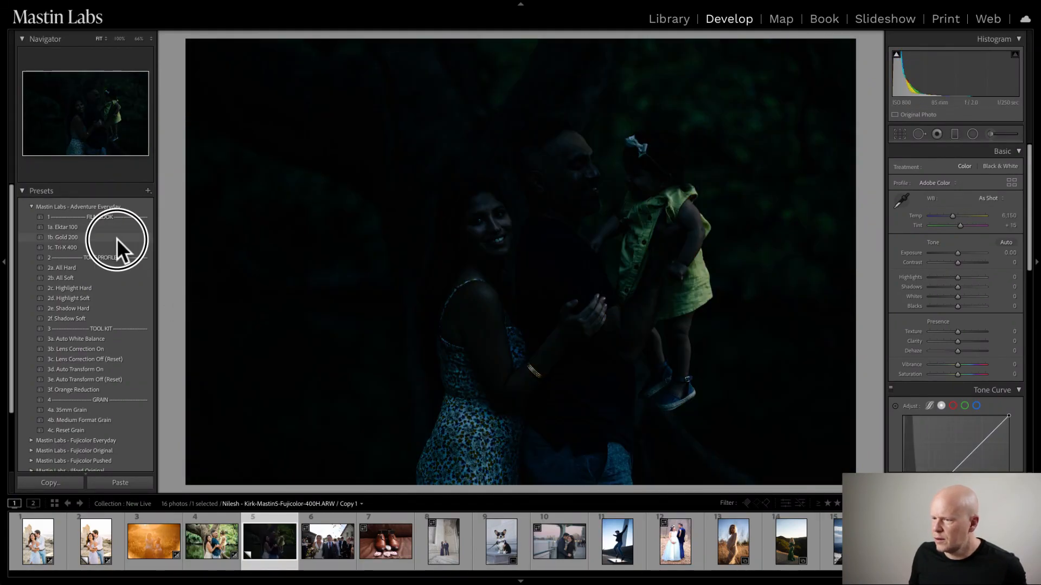
pyautogui.moveTo(956, 252); pyautogui.dragTo(973, 249)
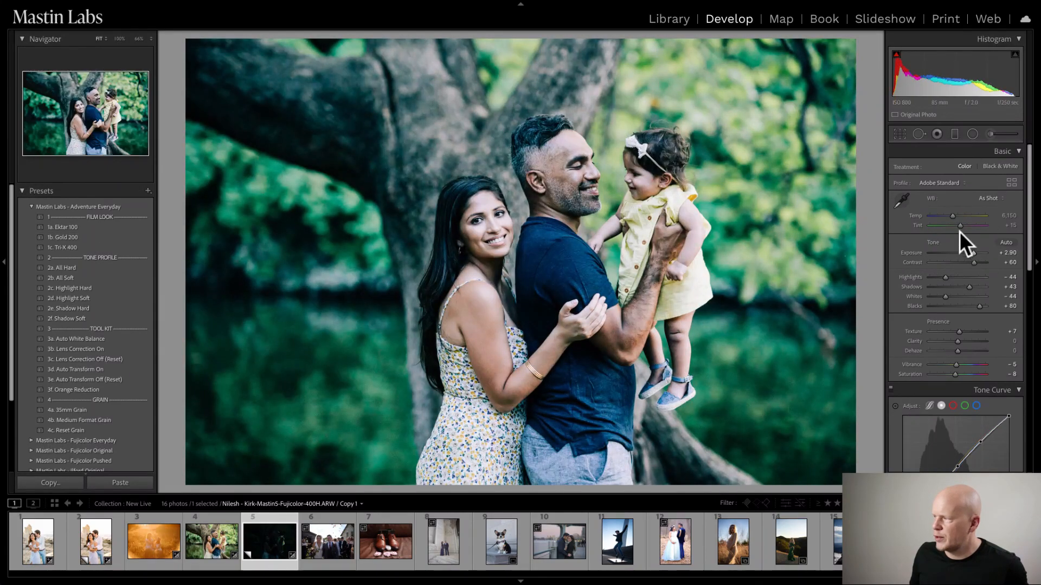
pyautogui.click(971, 252)
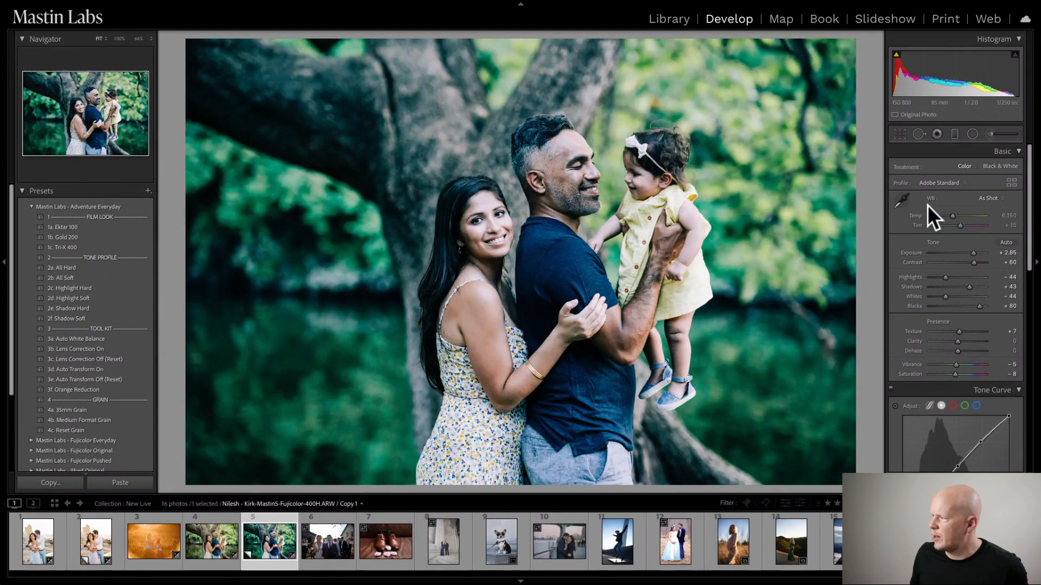
# - Warm the copy's white balance to a temperature of 10,980 and a tint of +21
pyautogui.click(952, 216)
pyautogui.moveTo(952, 216); pyautogui.dragTo(968, 214)
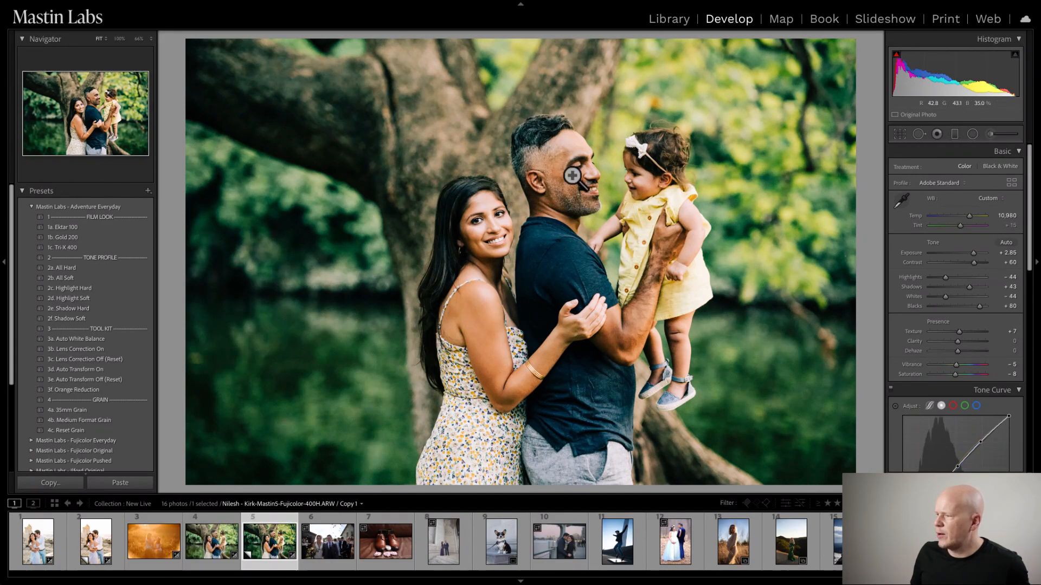
pyautogui.moveTo(958, 225); pyautogui.dragTo(960, 223)
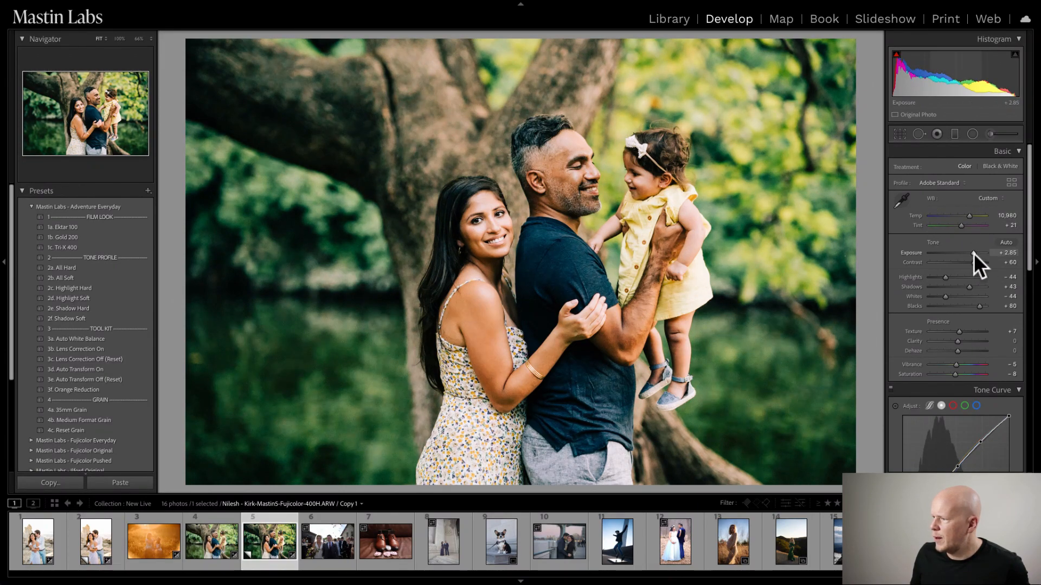
# - Apply the 2b. All Soft tone profile to the copy and set its exposure to +2.70
pyautogui.click(122, 278)
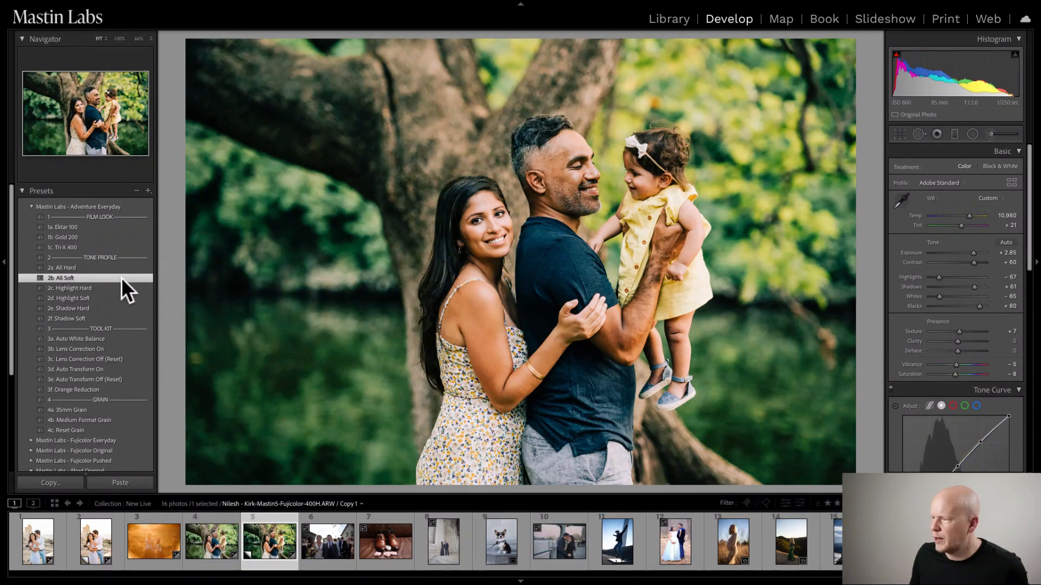
pyautogui.click(972, 250)
pyautogui.click(972, 250)
pyautogui.click(972, 249)
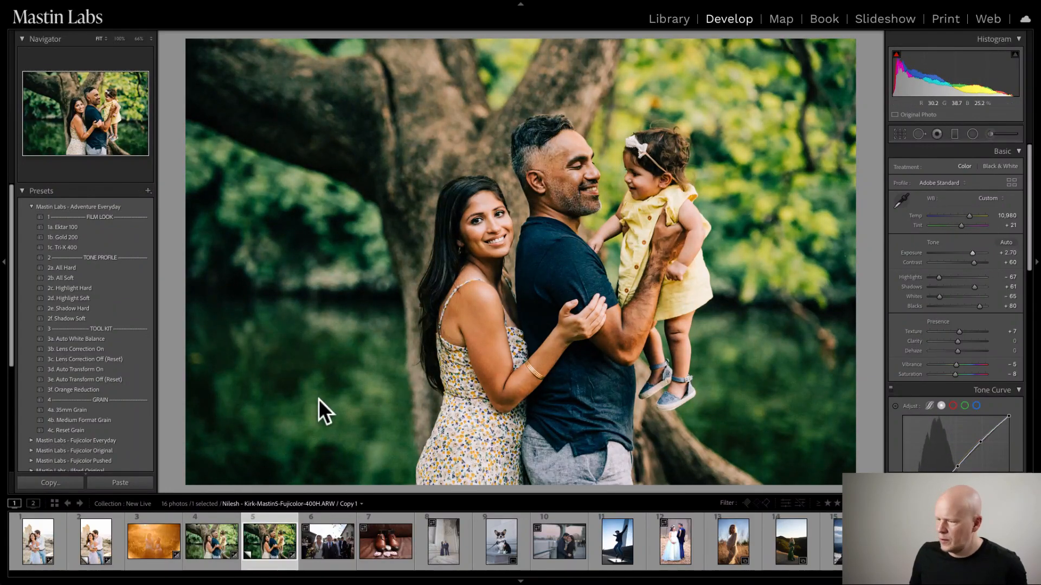
# - Compare the Fuji 400H original and its Gold 200 copy side by side with both side panels hidden
pyautogui.keyDown('ctrl'); pyautogui.click(206, 553); pyautogui.keyUp('ctrl')
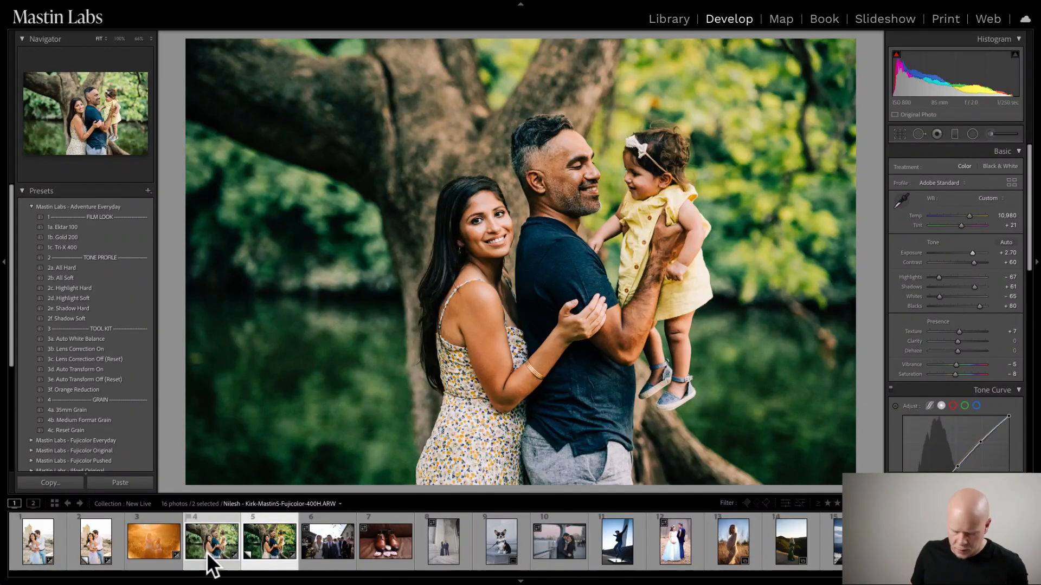
pyautogui.press('c')
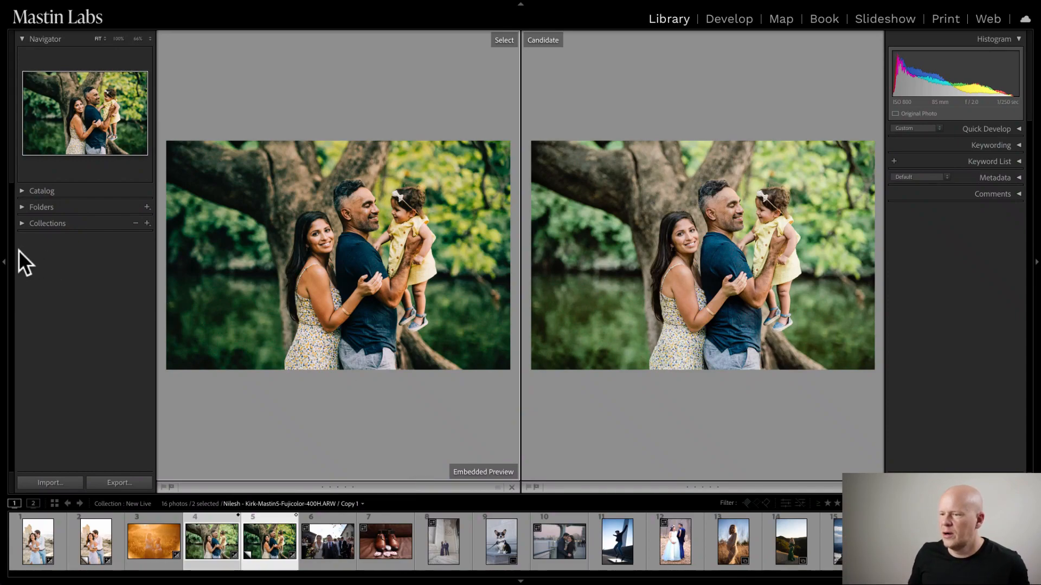
pyautogui.click(10, 261)
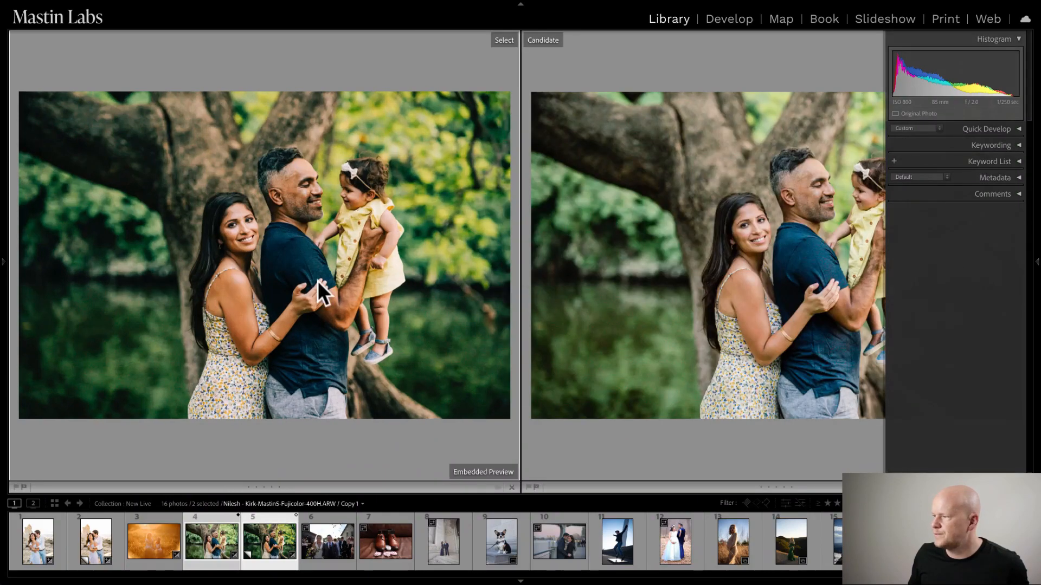
pyautogui.click(1036, 271)
# - Examine the tree trunk and skin tones up close in both versions, and return to the Develop module
pyautogui.moveTo(652, 9)
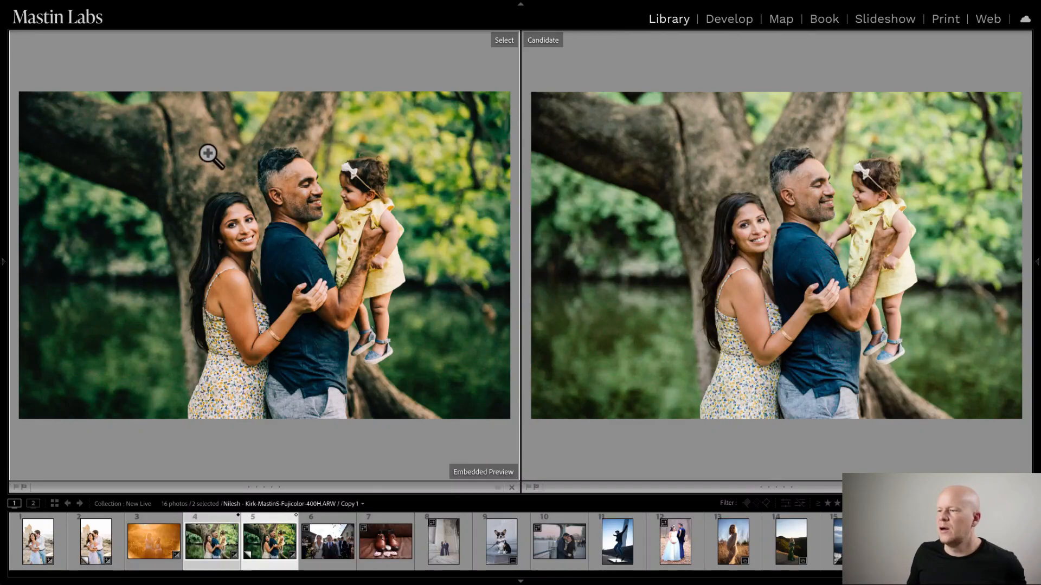
pyautogui.click(185, 172)
pyautogui.moveTo(185, 173); pyautogui.dragTo(320, 322)
pyautogui.click(183, 181)
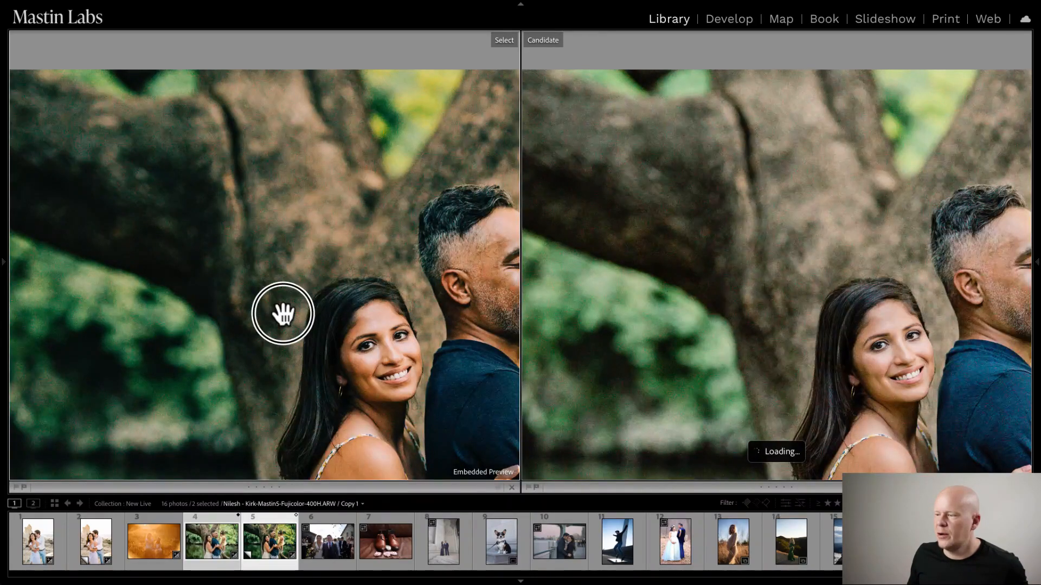
pyautogui.click(204, 235)
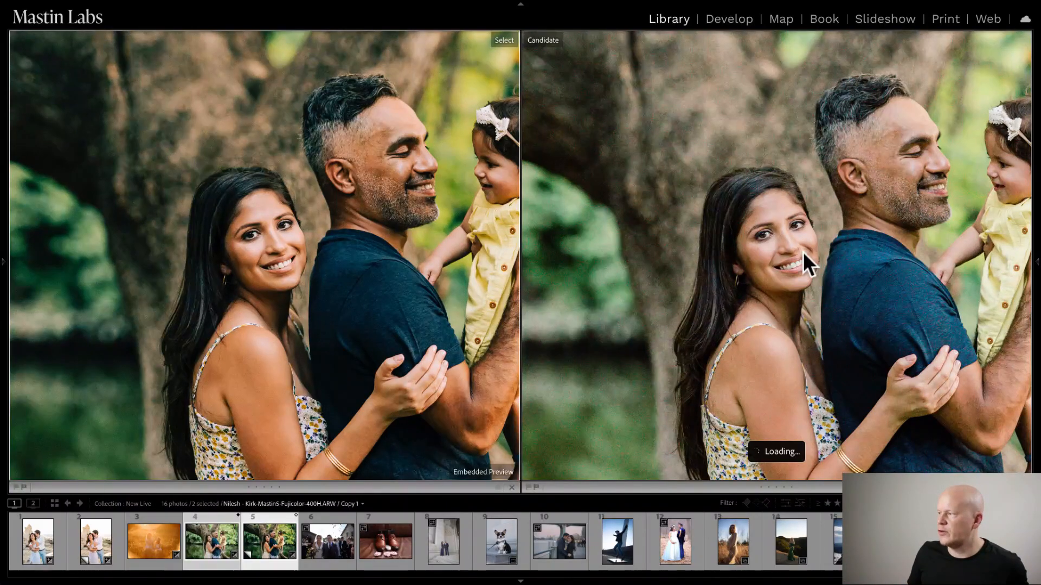
pyautogui.click(796, 301)
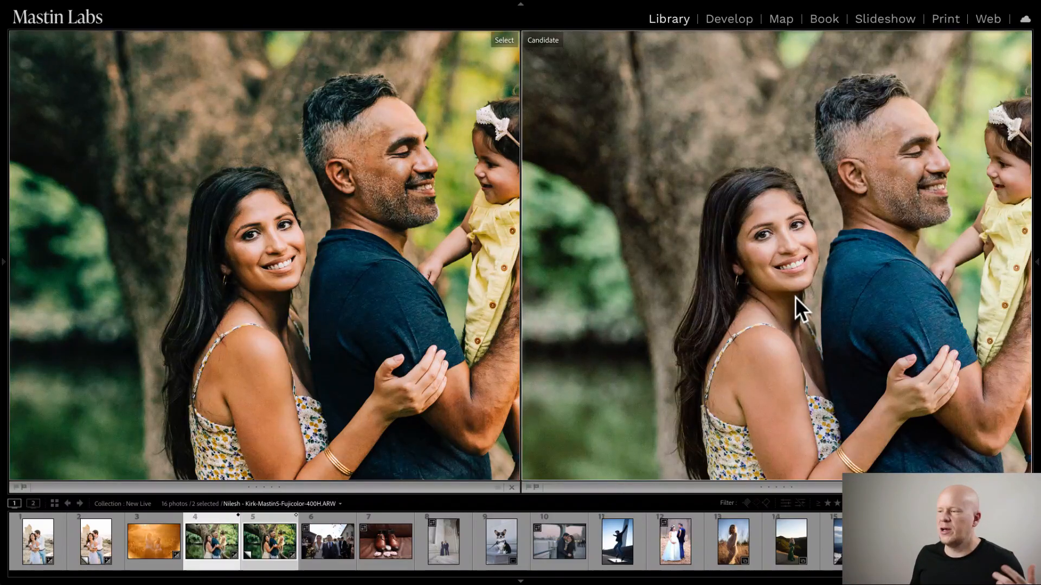
pyautogui.click(750, 232)
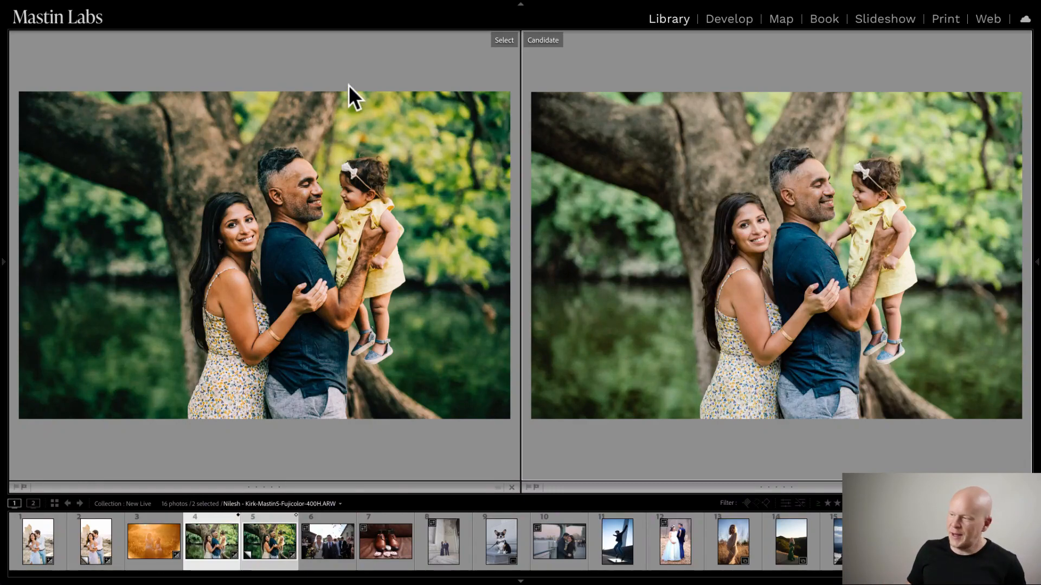
pyautogui.press('d')
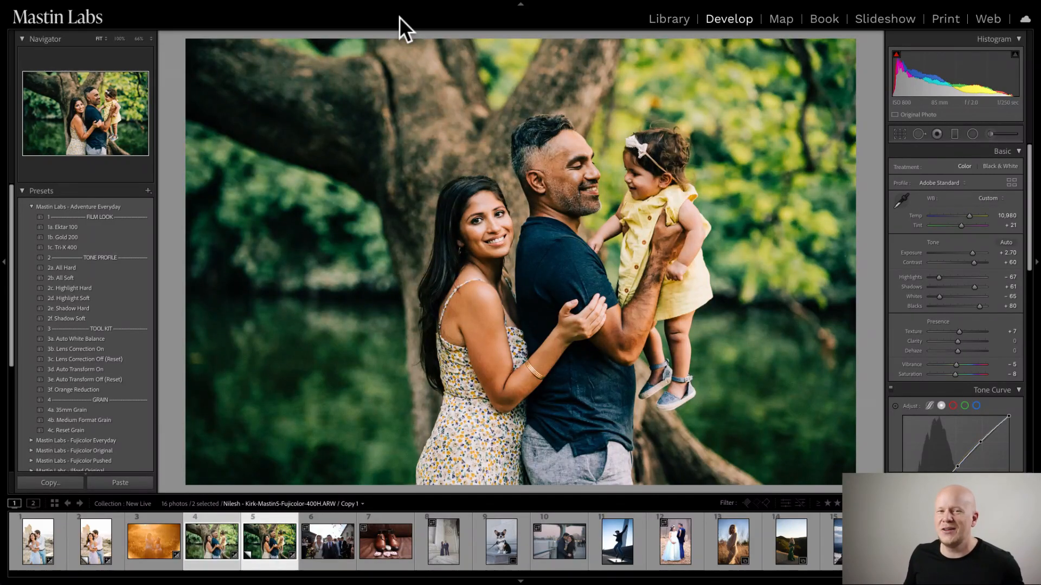
# - Apply the 1b. Fuji 400H look from Mastin Labs - Fujicolor Original to the wedding confetti photo and set its exposure to +0.50
pyautogui.click(327, 545)
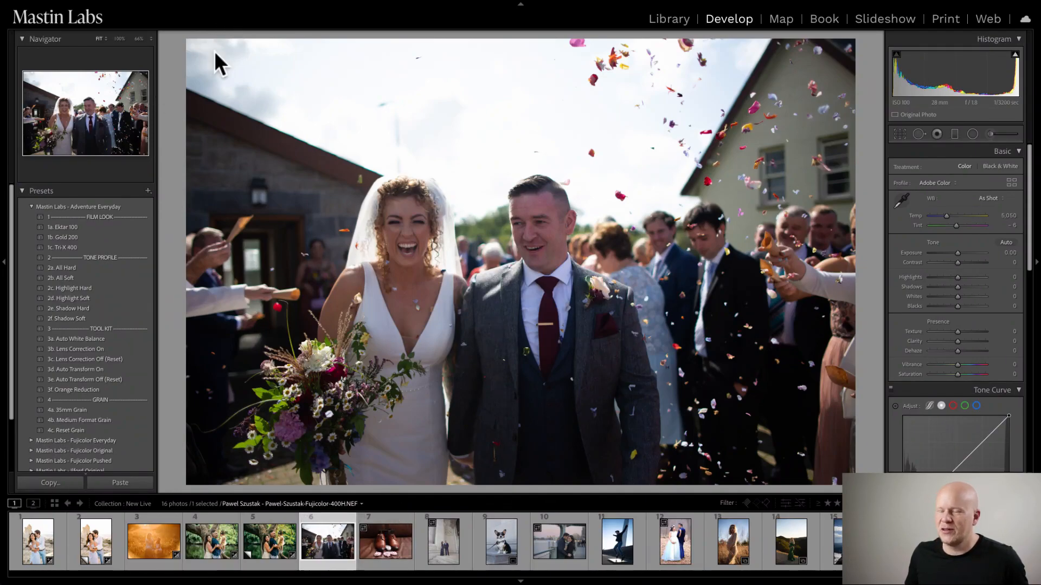
pyautogui.click(32, 206)
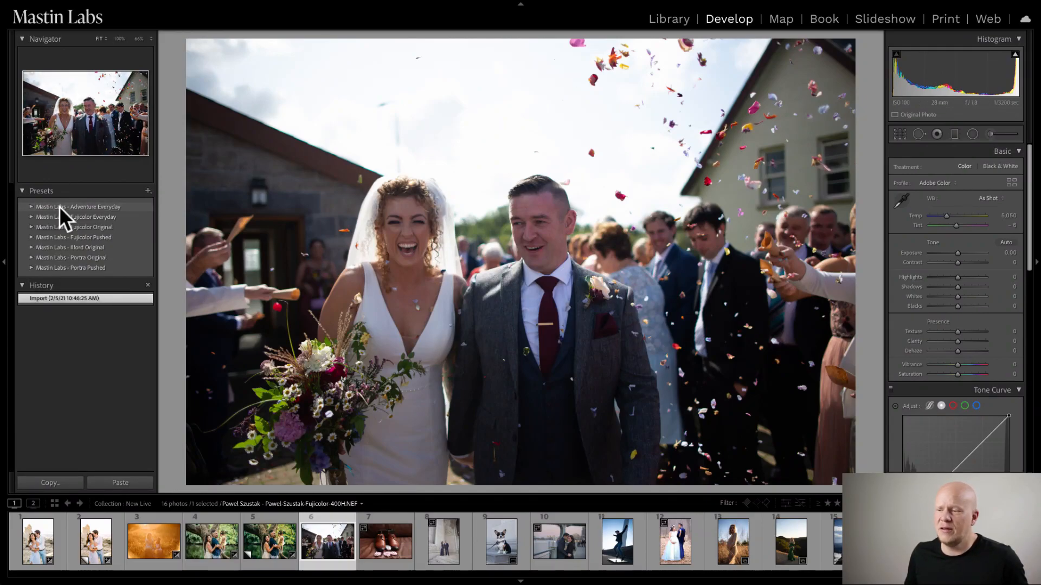
pyautogui.click(31, 227)
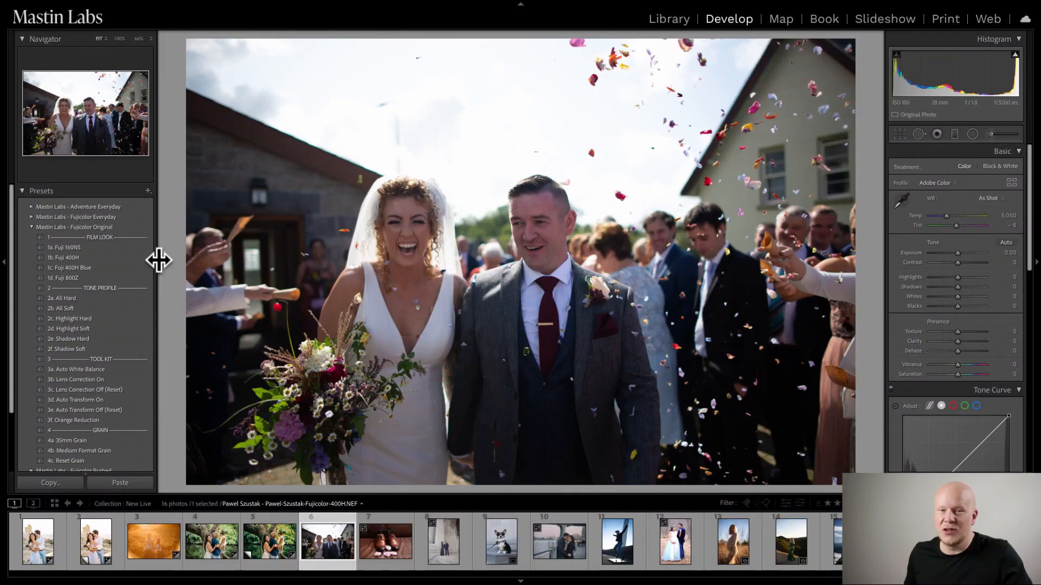
pyautogui.click(109, 258)
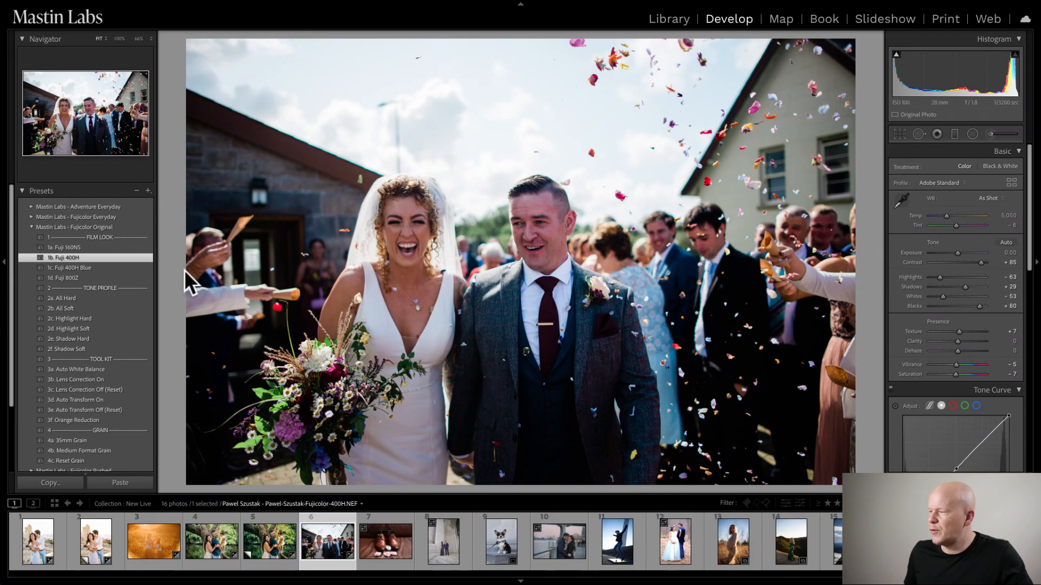
pyautogui.click(958, 252)
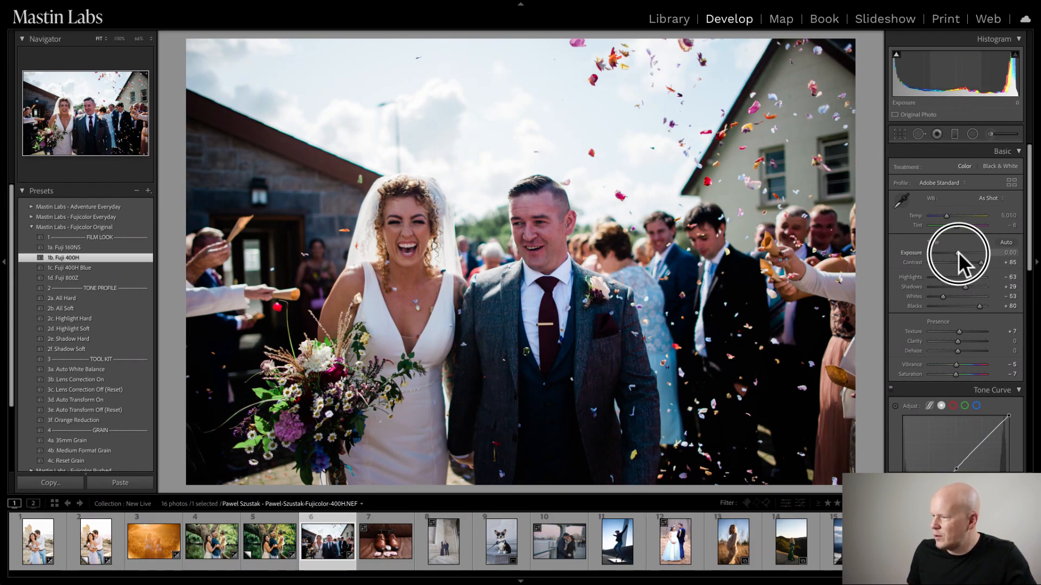
pyautogui.moveTo(958, 252); pyautogui.dragTo(960, 251)
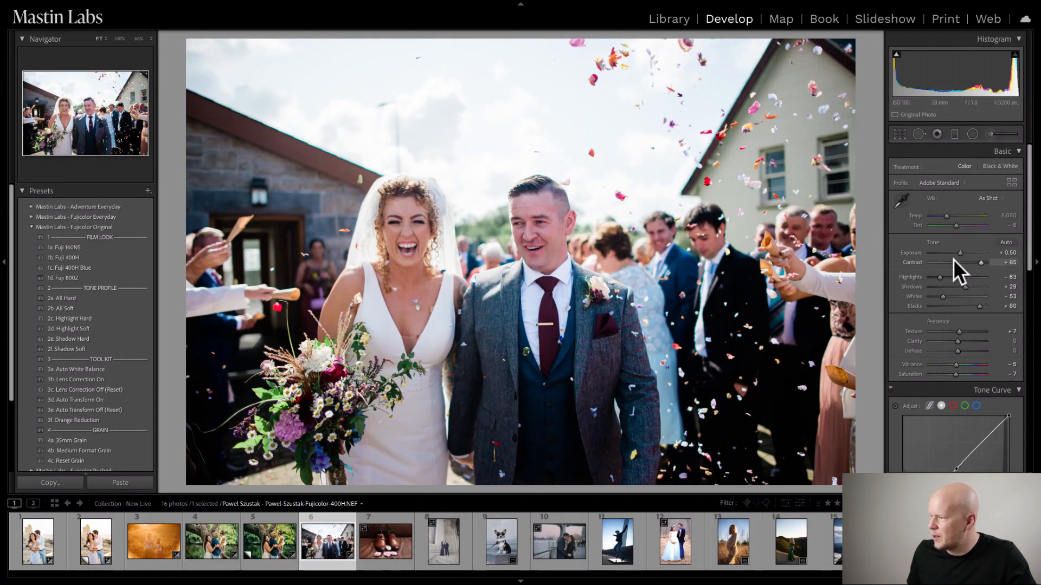
# - Set the wedding confetti photo's exposure to +0.55 and warm its white balance temperature to 6,395
pyautogui.moveTo(959, 250); pyautogui.dragTo(963, 250)
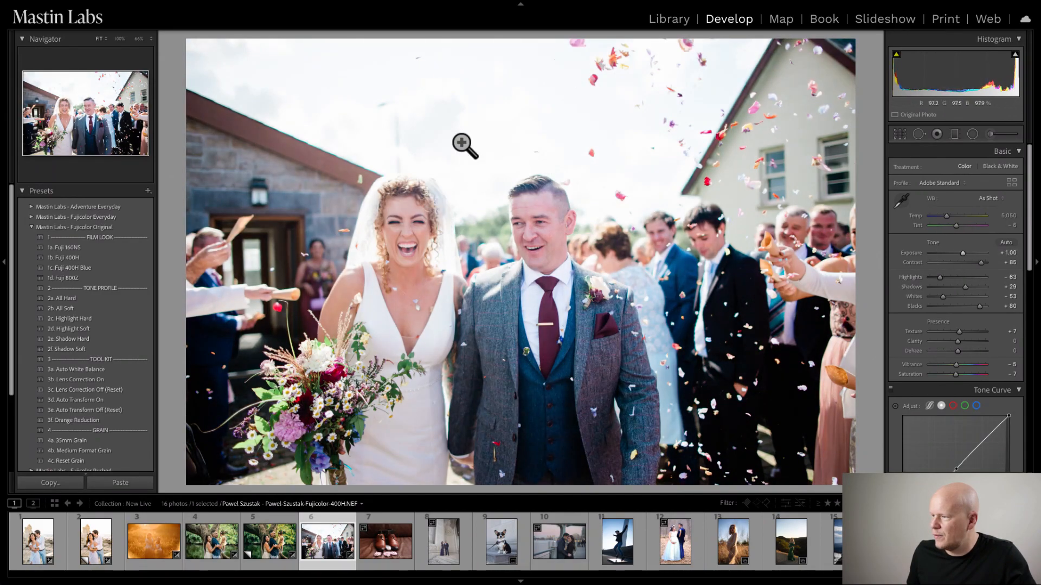
pyautogui.moveTo(964, 252); pyautogui.dragTo(962, 251)
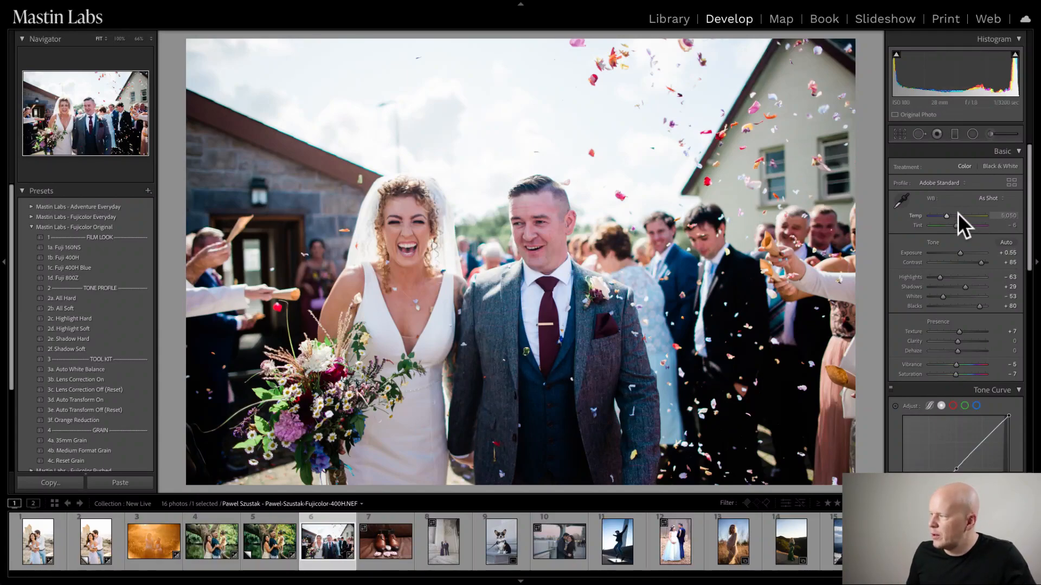
pyautogui.moveTo(945, 215); pyautogui.dragTo(953, 213)
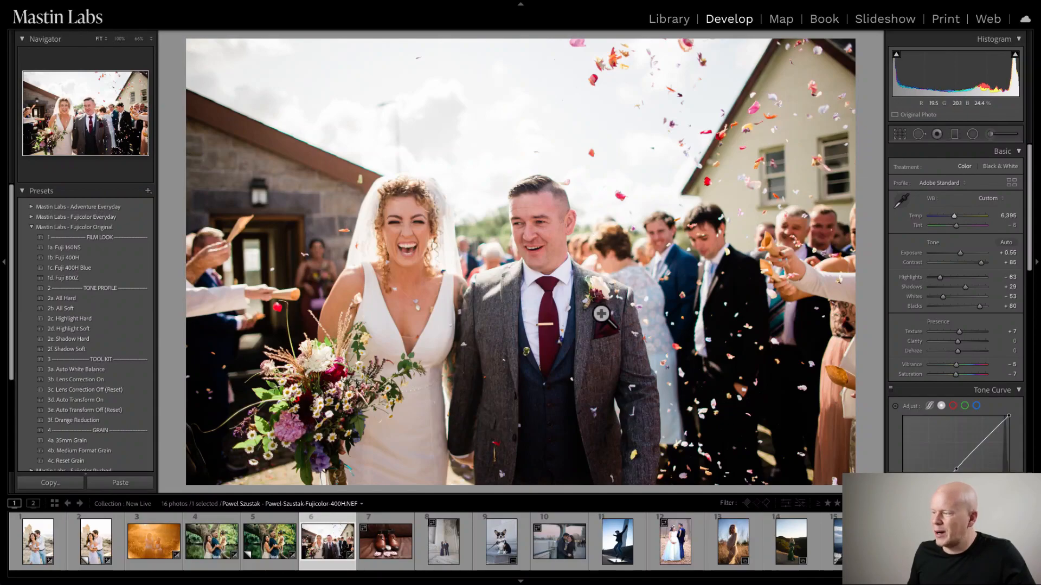
# - Check the suit, bouquet and skin tones up close and set the wedding photo's tint to -22
pyautogui.click(613, 342)
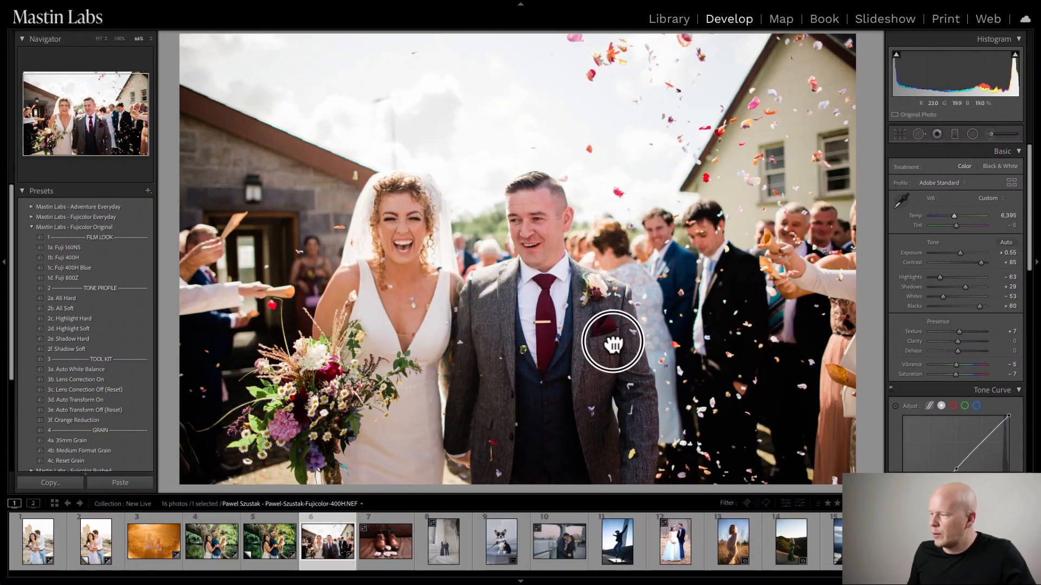
pyautogui.moveTo(566, 282); pyautogui.dragTo(480, 244)
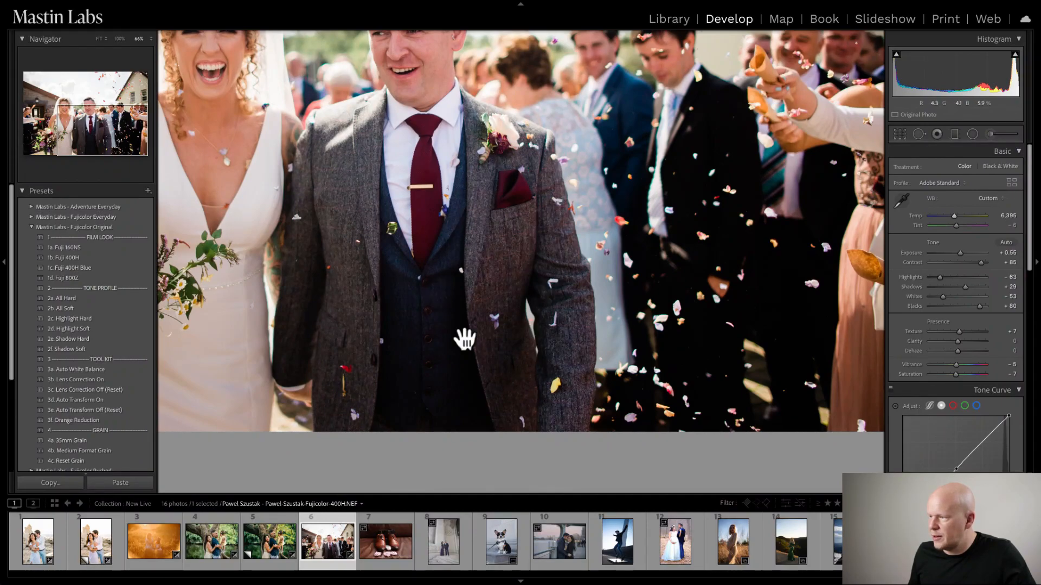
pyautogui.moveTo(406, 188); pyautogui.dragTo(701, 260)
pyautogui.moveTo(477, 257); pyautogui.dragTo(489, 200)
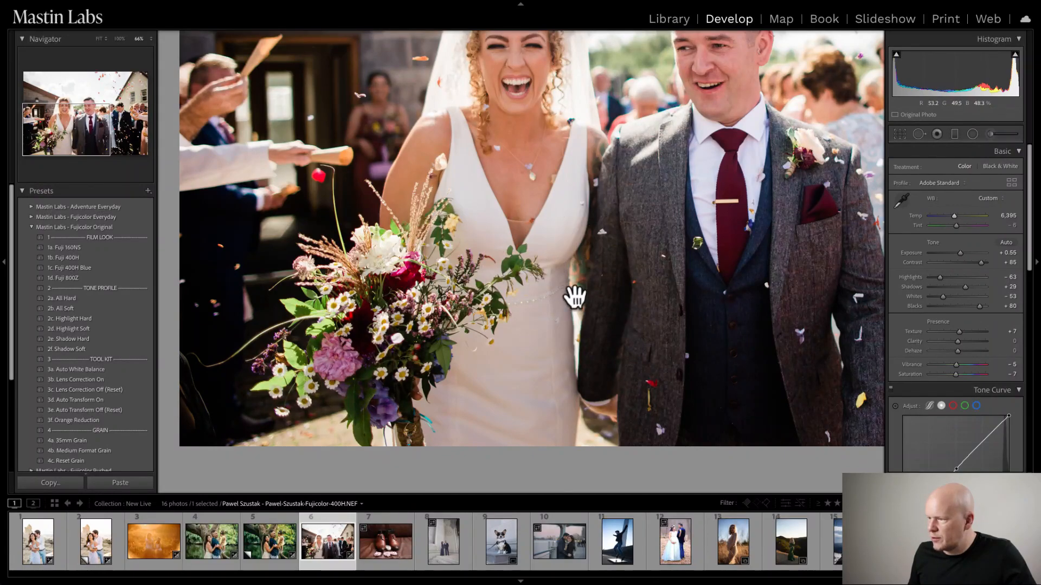
pyautogui.moveTo(405, 202); pyautogui.dragTo(457, 263)
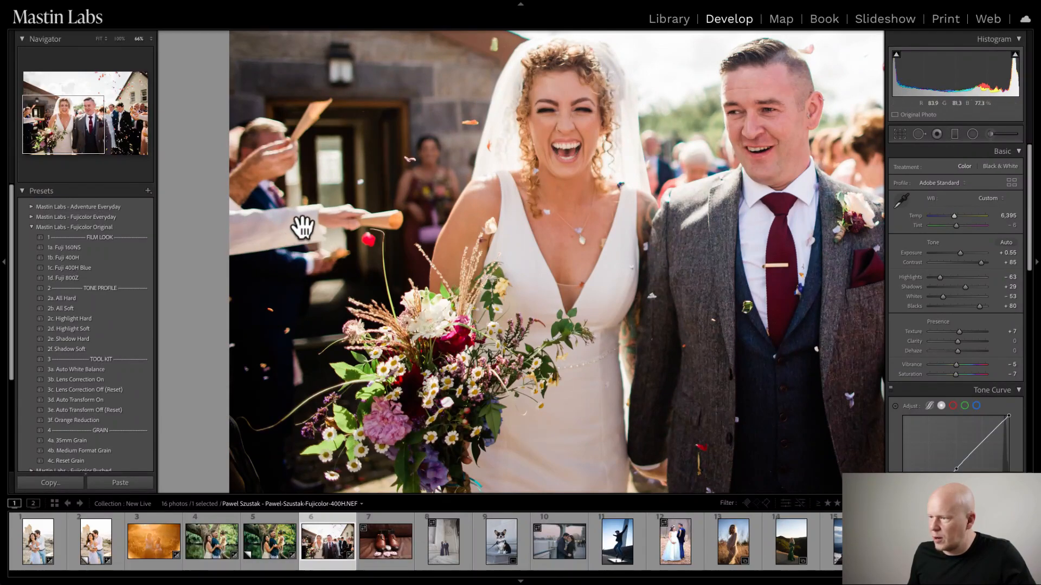
pyautogui.moveTo(399, 63); pyautogui.dragTo(313, 192)
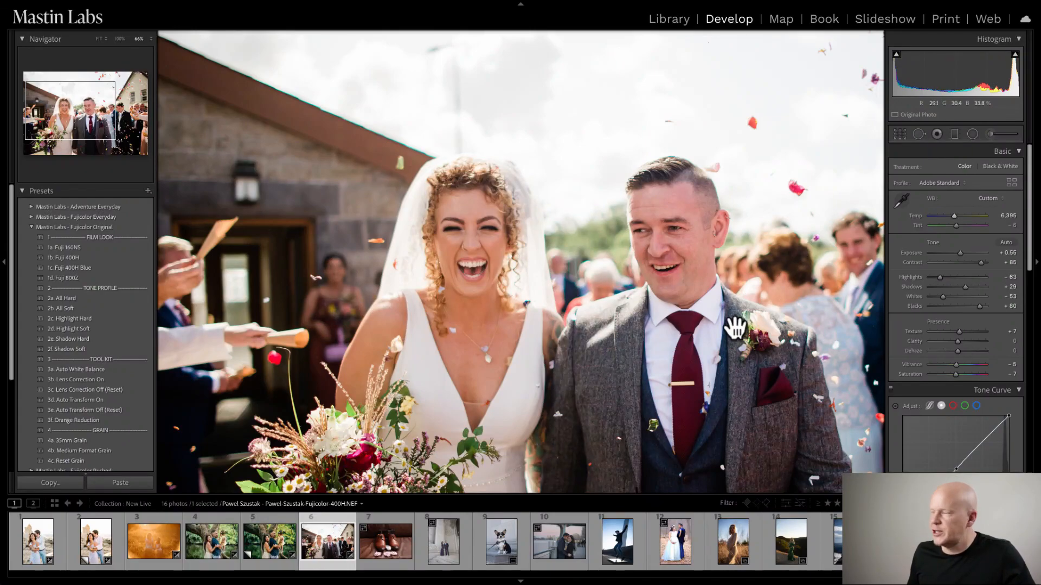
pyautogui.click(957, 226)
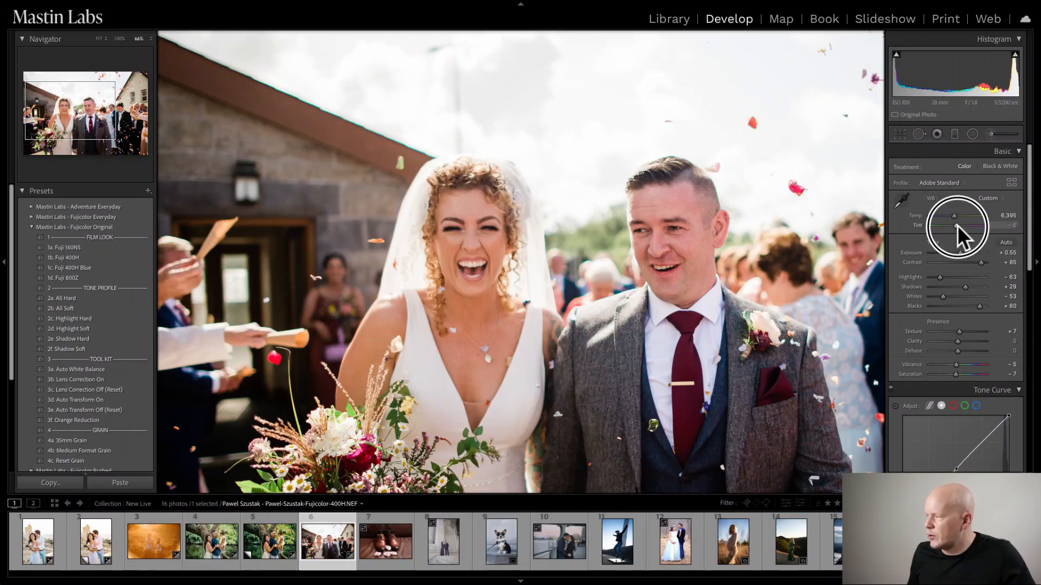
pyautogui.moveTo(957, 226); pyautogui.dragTo(954, 226)
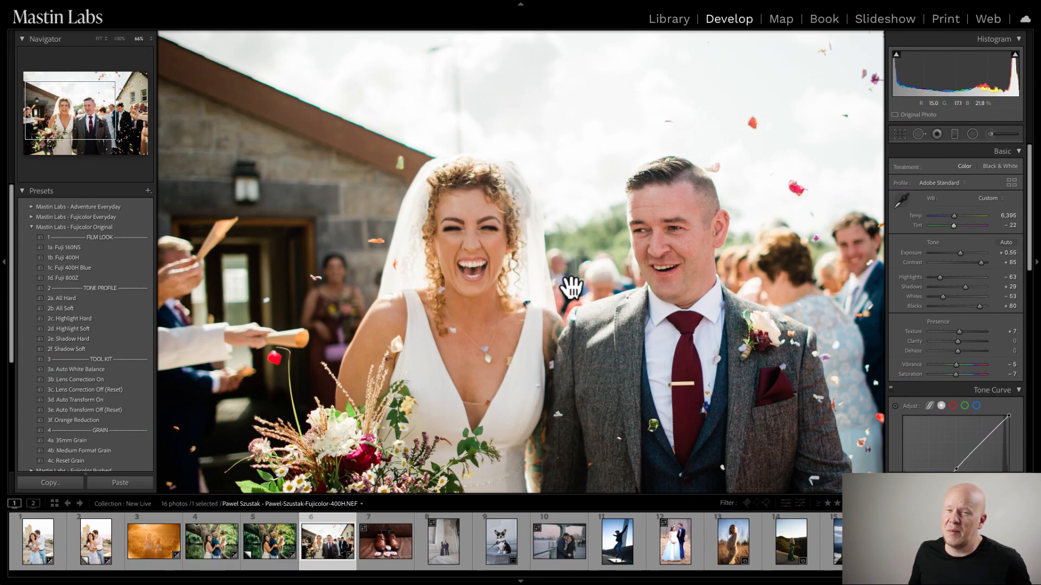
pyautogui.click(599, 297)
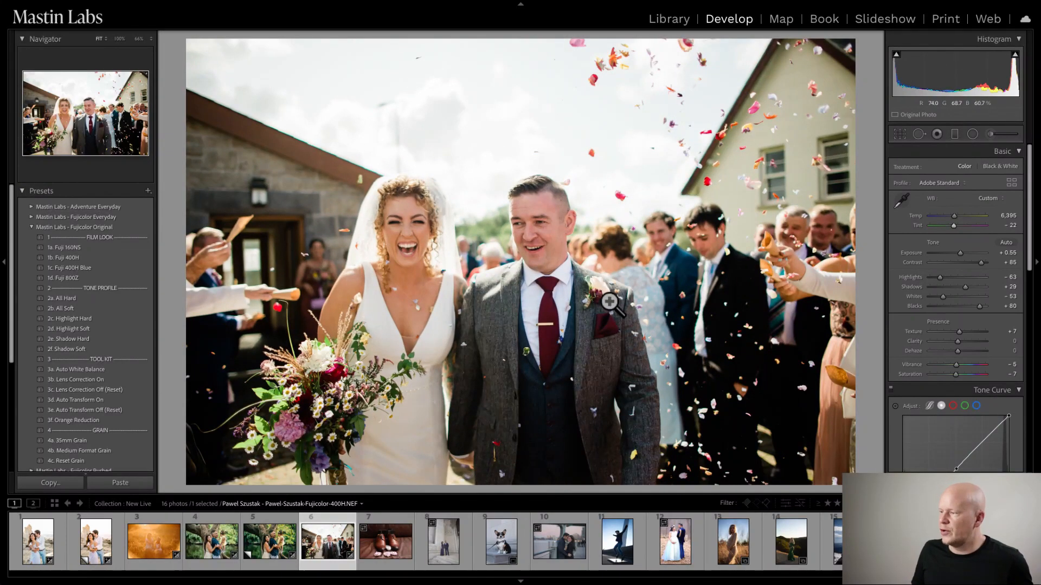
# - Compare the wedding photo with and without the last tint change, and view it before and after editing
pyautogui.hotkey('ctrl', 'z')
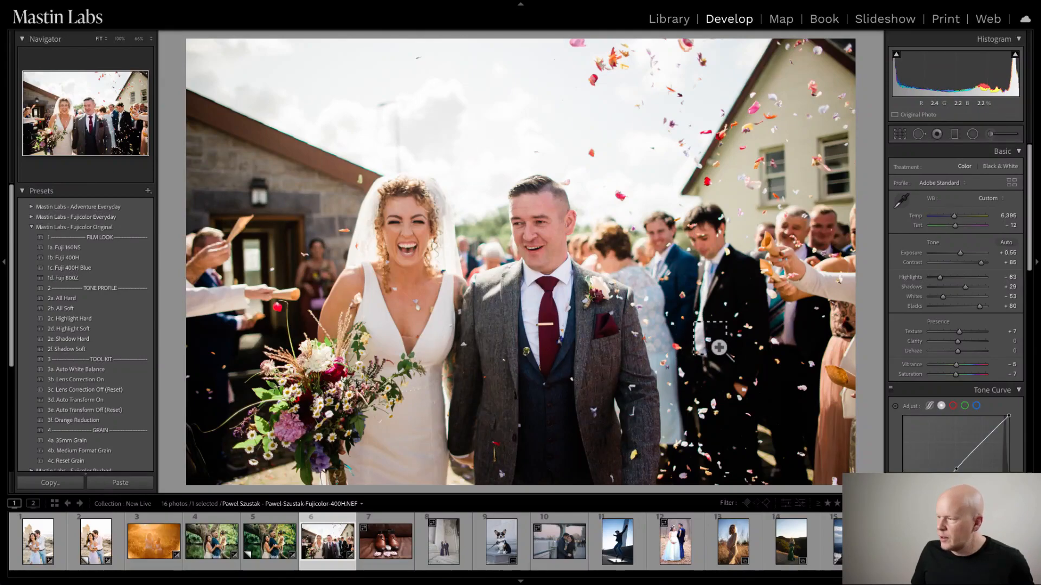
pyautogui.hotkey('ctrl', 'shift', 'z')
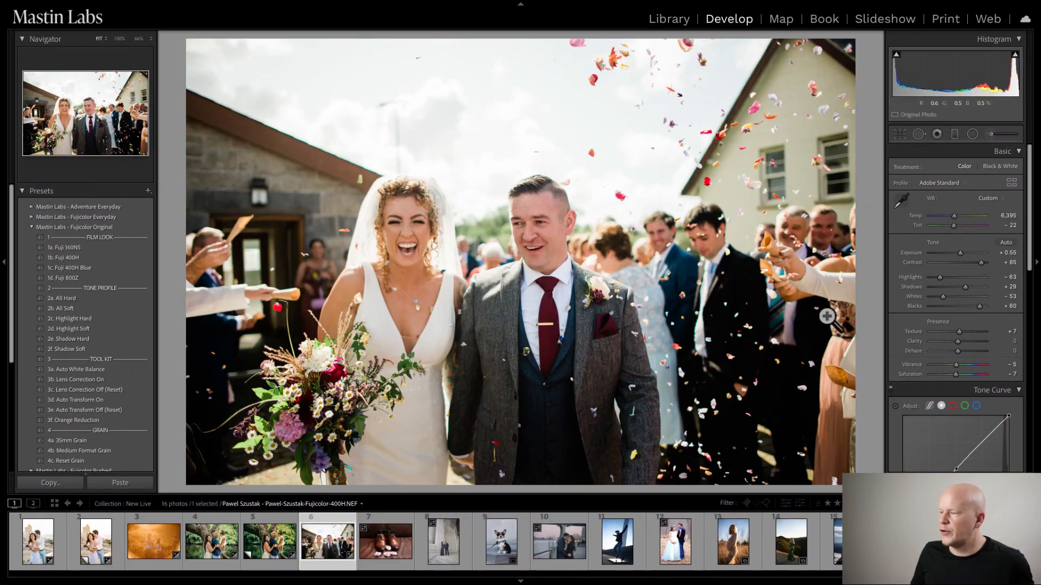
pyautogui.press('y')
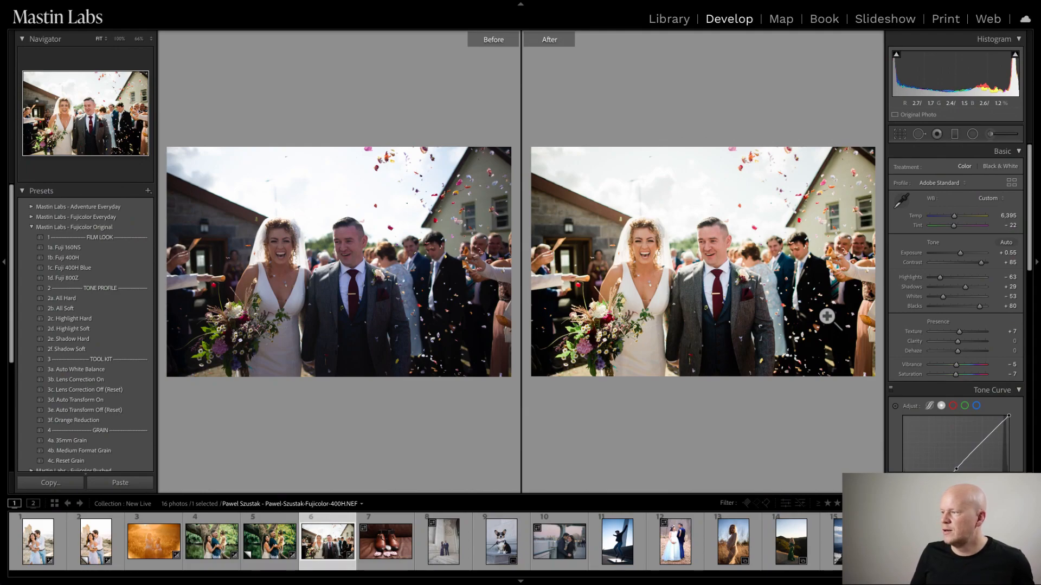
pyautogui.press('y')
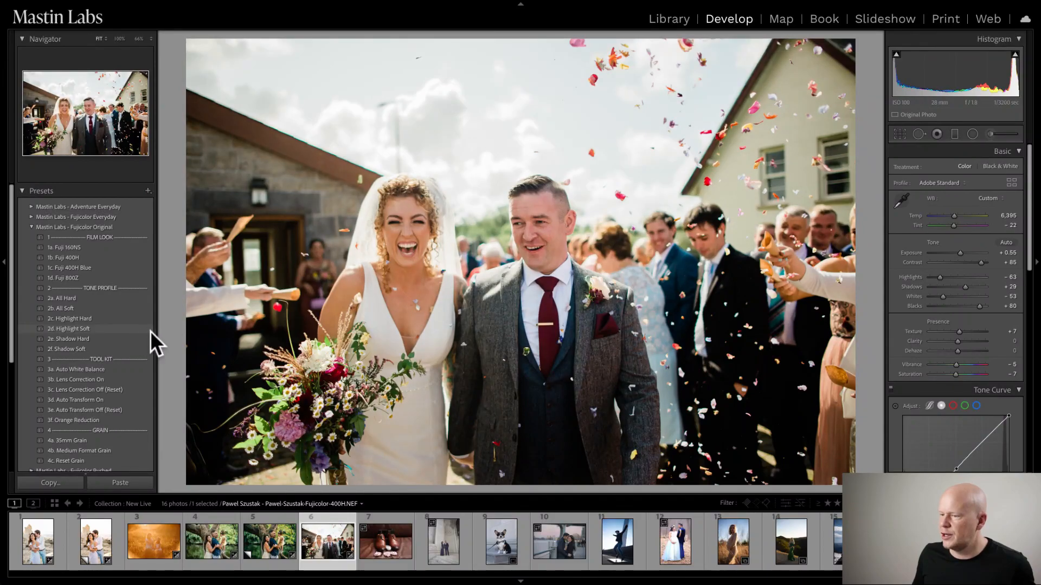
# - Apply the 2d. Highlight Soft tone profile and 3b. Lens Correction On to the wedding photo, and check it against the unedited version
pyautogui.click(131, 329)
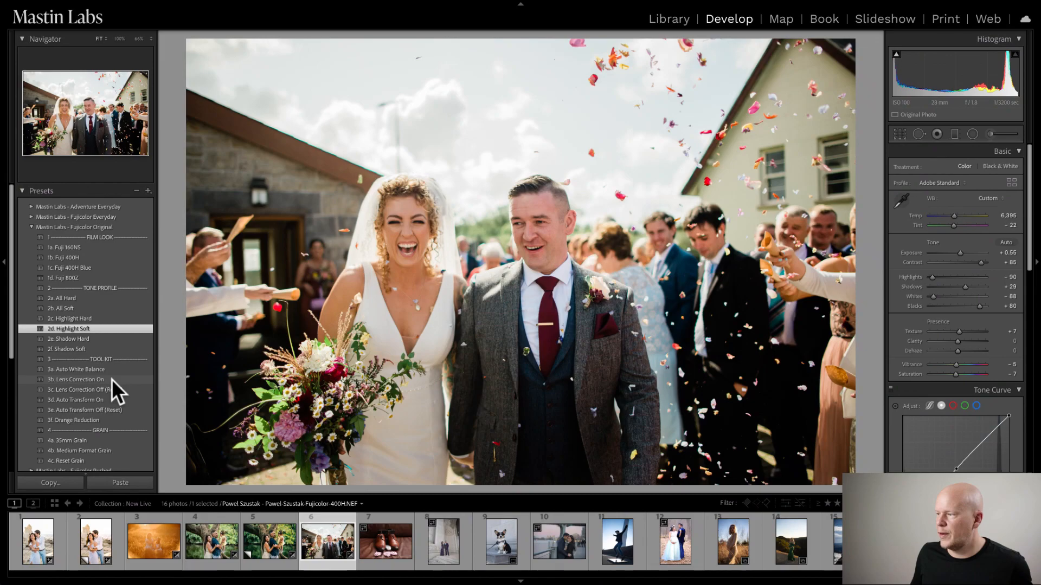
pyautogui.click(92, 380)
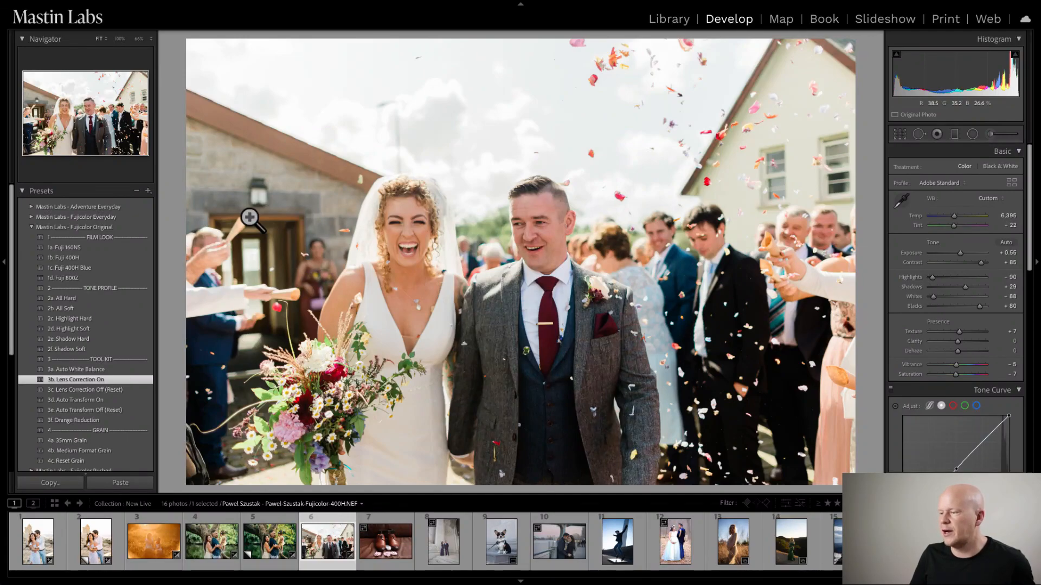
pyautogui.press('y')
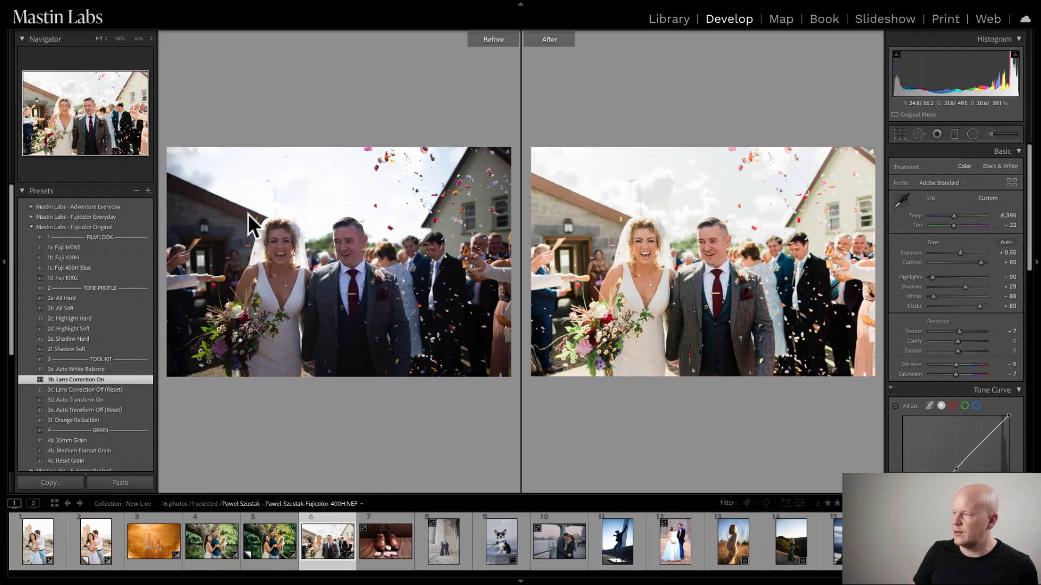
pyautogui.press('y')
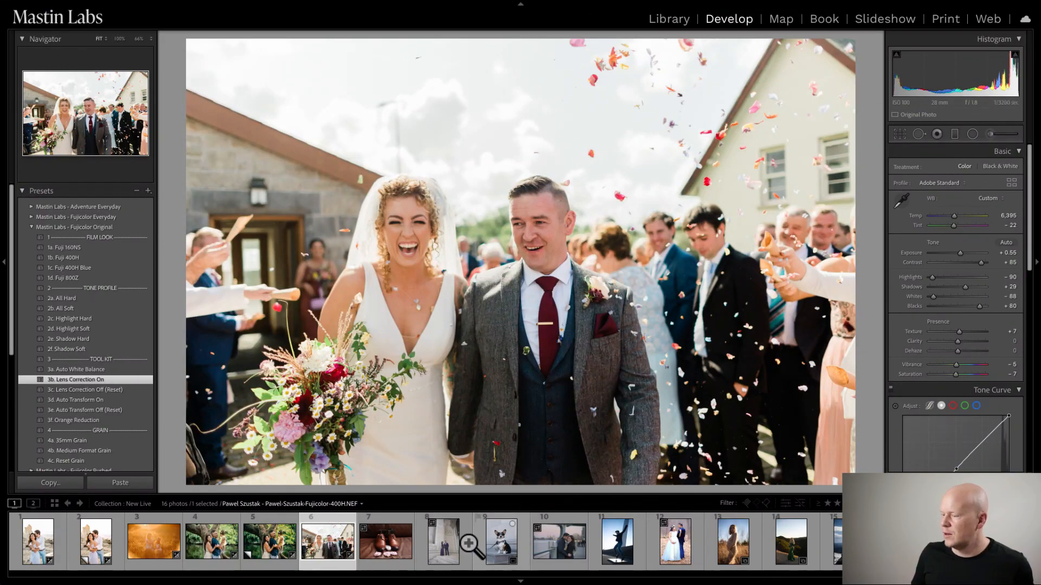
# - Apply the 1c. Fuji 400H +1 look from Mastin Labs - Fujicolor Pushed to the brown leather shoes photo
pyautogui.click(386, 545)
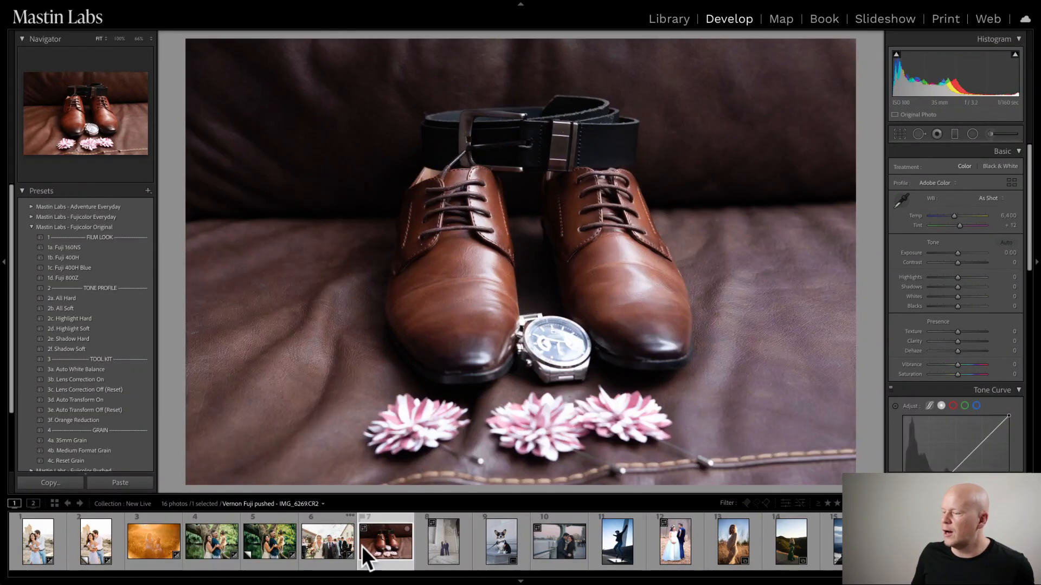
pyautogui.click(349, 546)
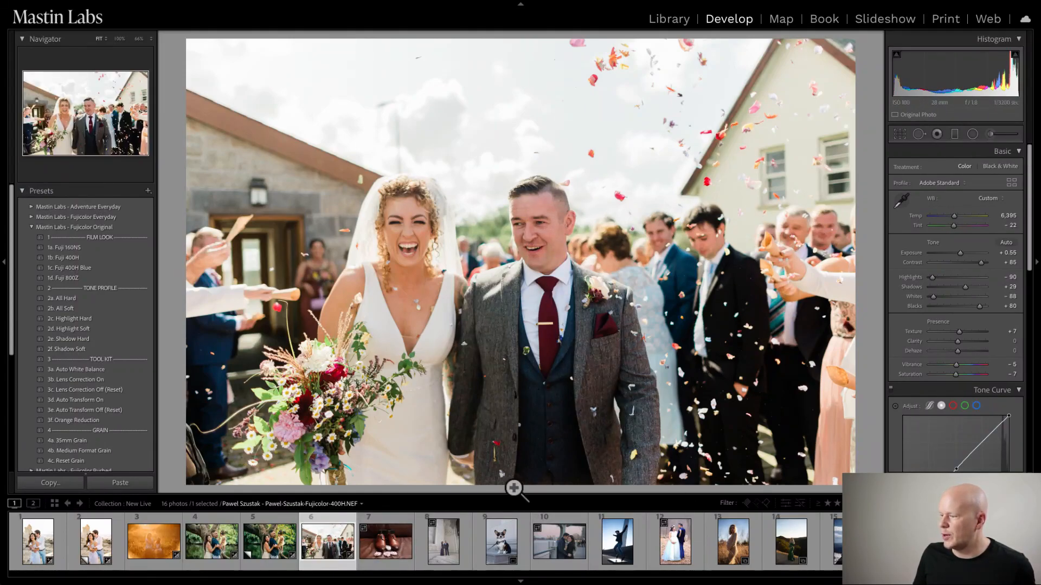
pyautogui.click(373, 553)
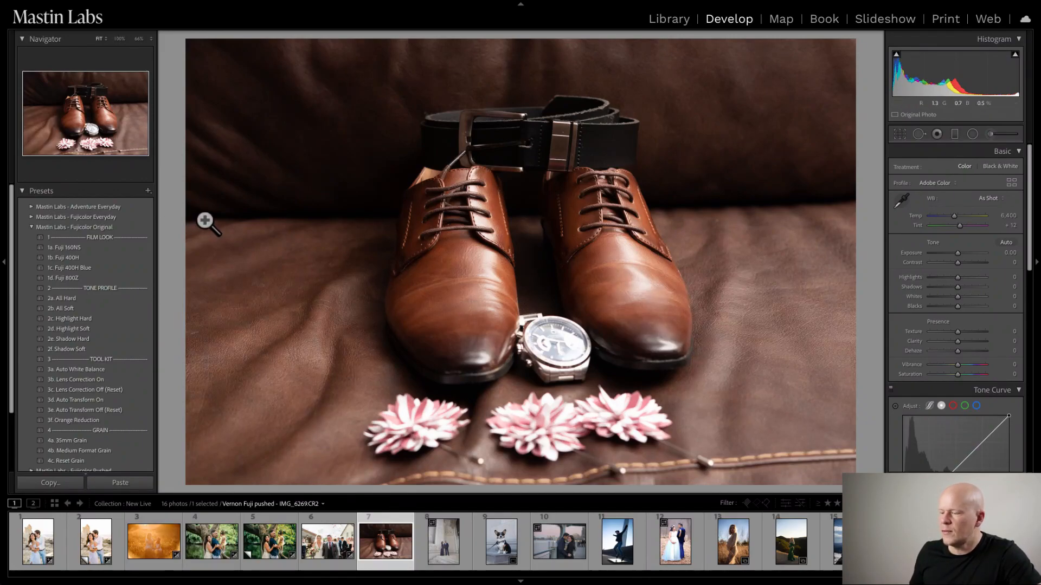
pyautogui.click(31, 227)
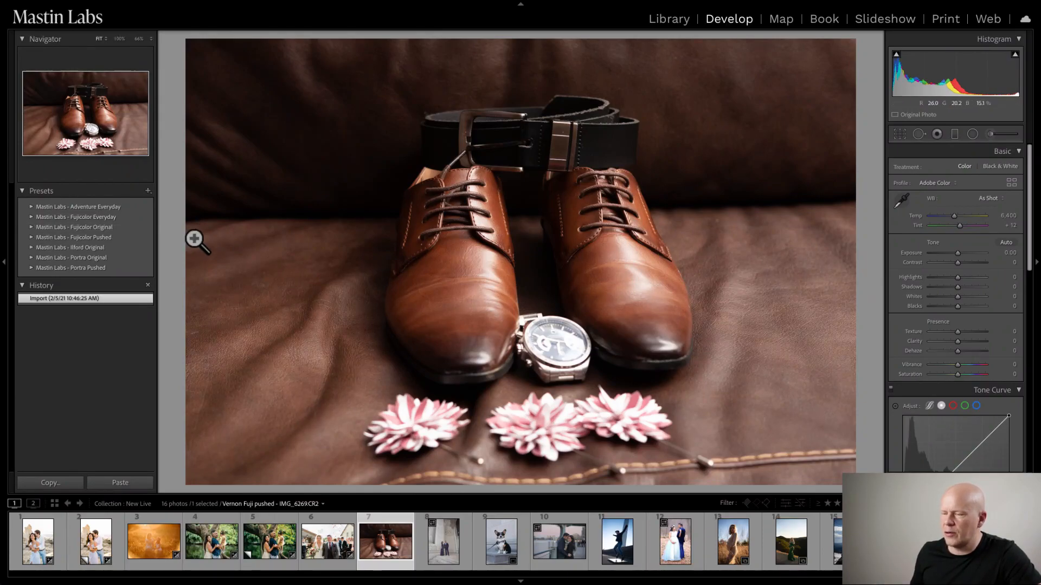
pyautogui.click(29, 235)
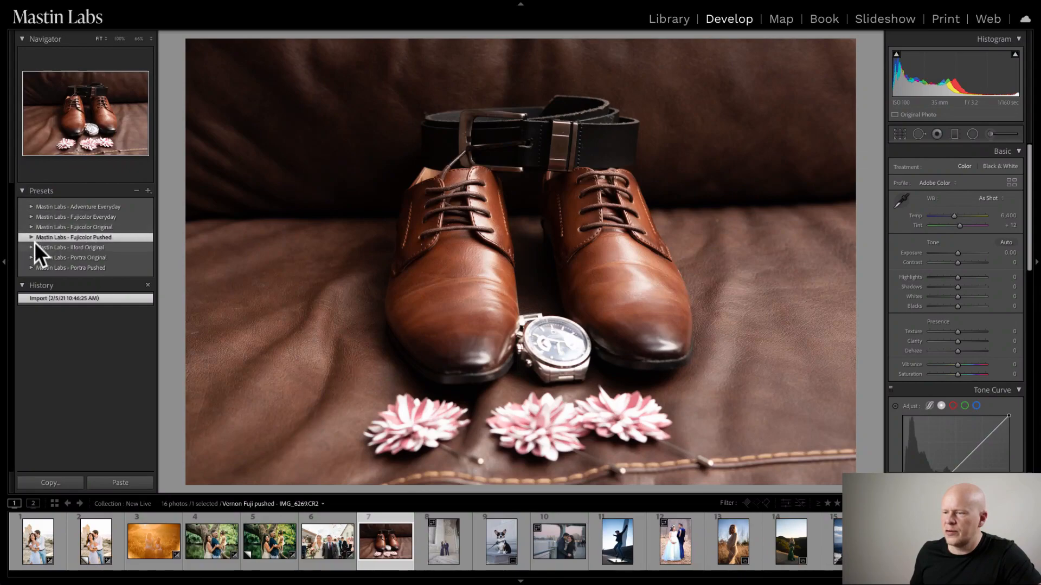
pyautogui.click(30, 238)
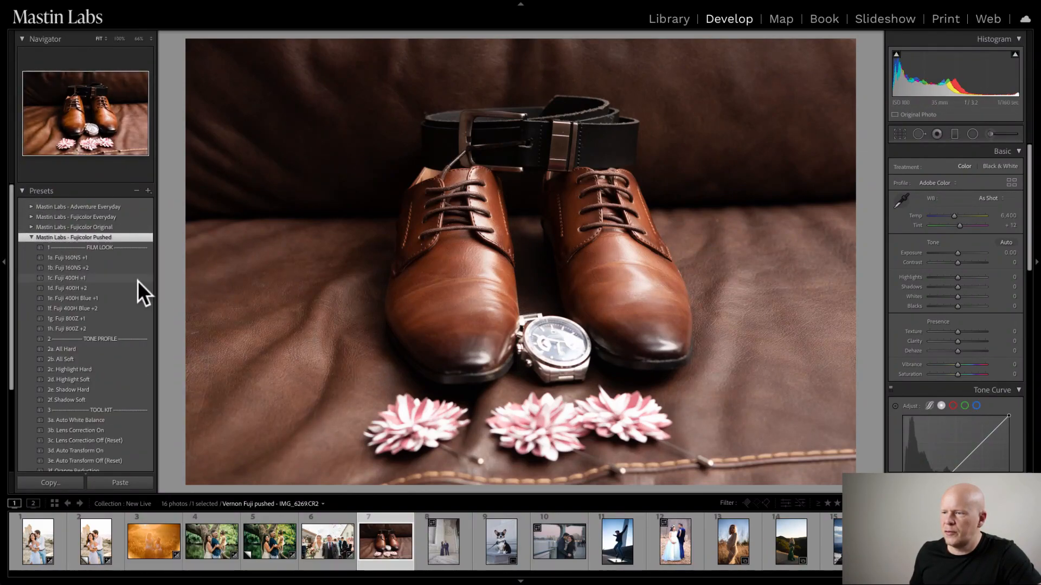
pyautogui.click(97, 278)
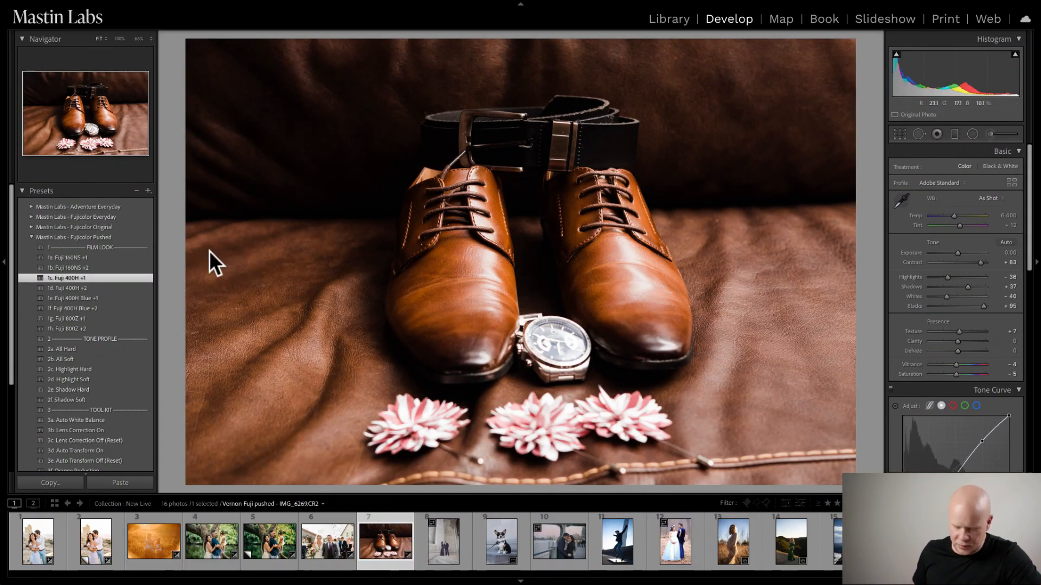
# - Compare the shoes photo before and after the film look, and set its white balance temperature to 6,672
pyautogui.press('y')
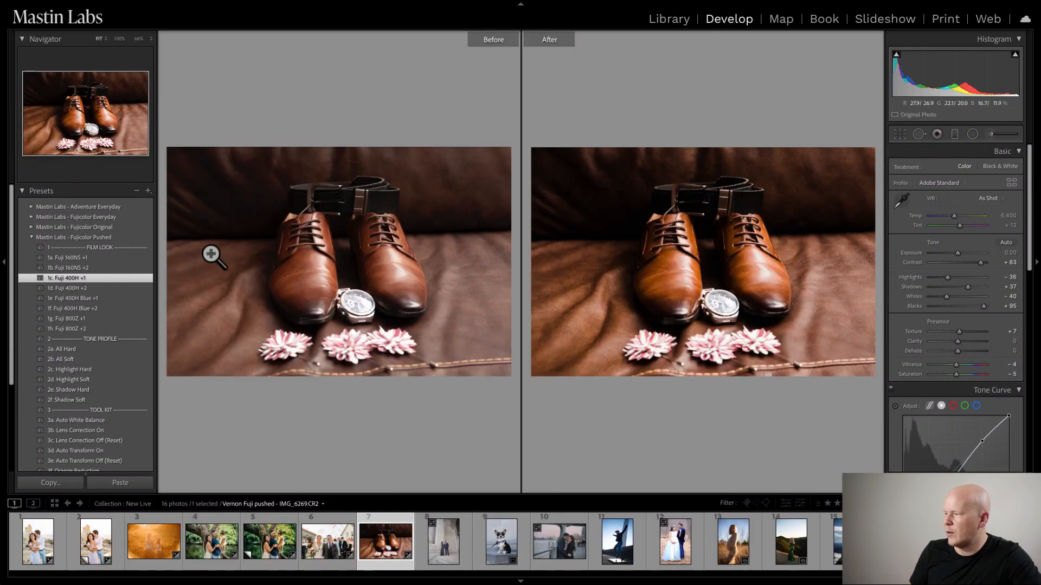
pyautogui.press('y')
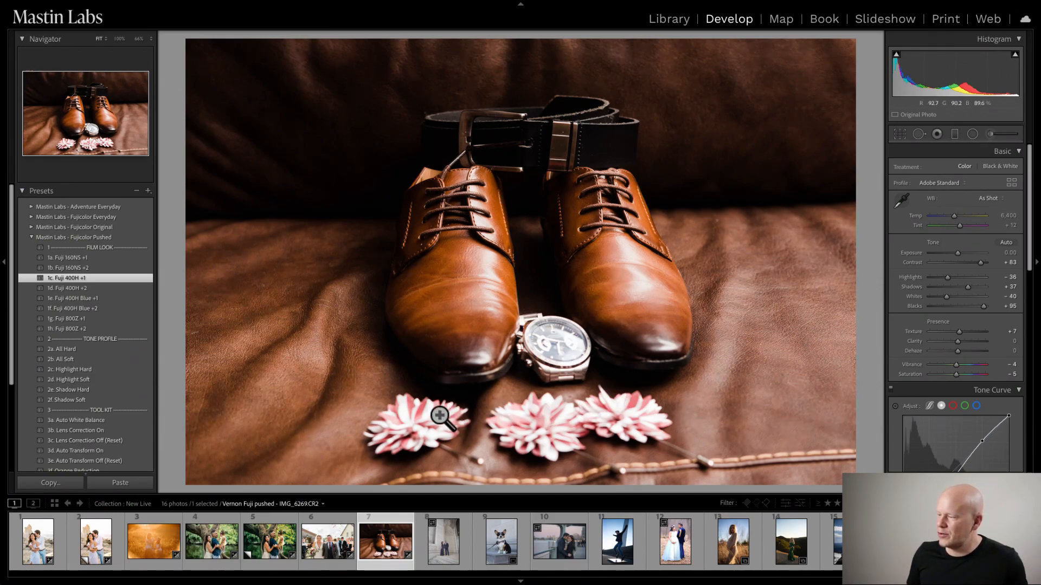
pyautogui.moveTo(954, 215); pyautogui.dragTo(954, 215)
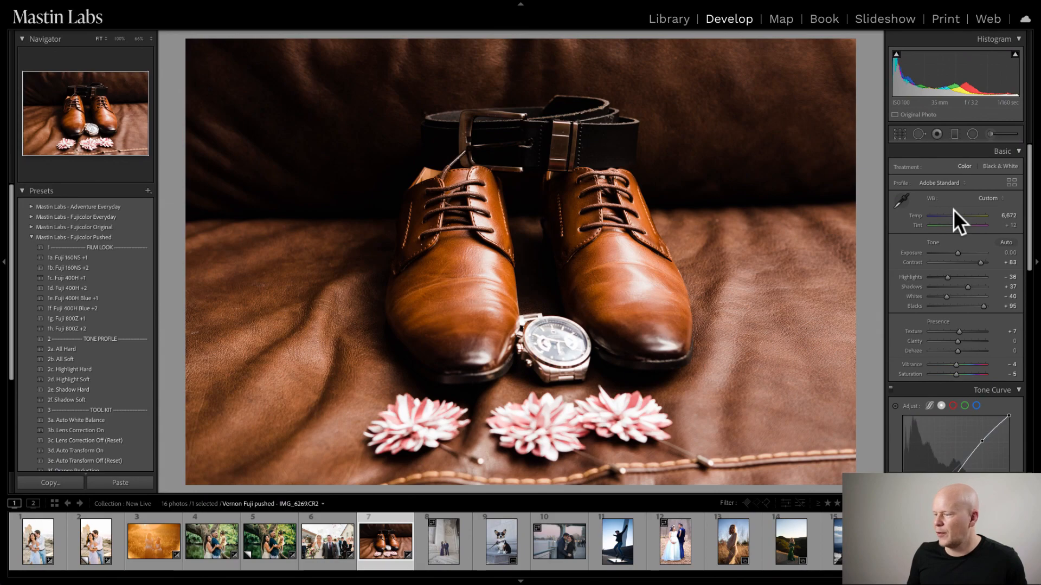
# - Create a virtual copy of the shoes photo and apply the 1b. HP5 35mm look from Mastin Labs - Ilford Original
pyautogui.rightClick(383, 542)
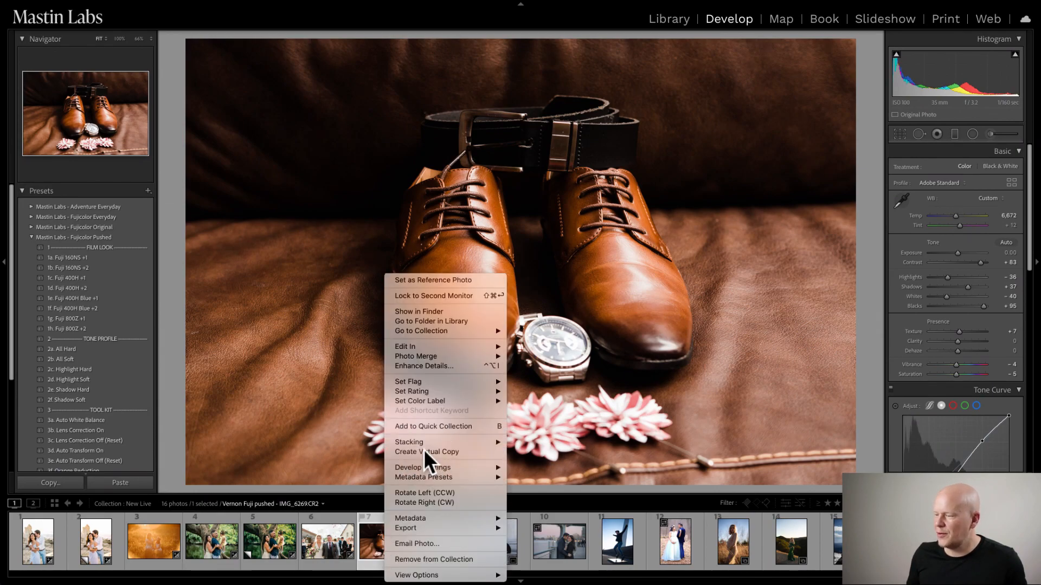
pyautogui.click(424, 451)
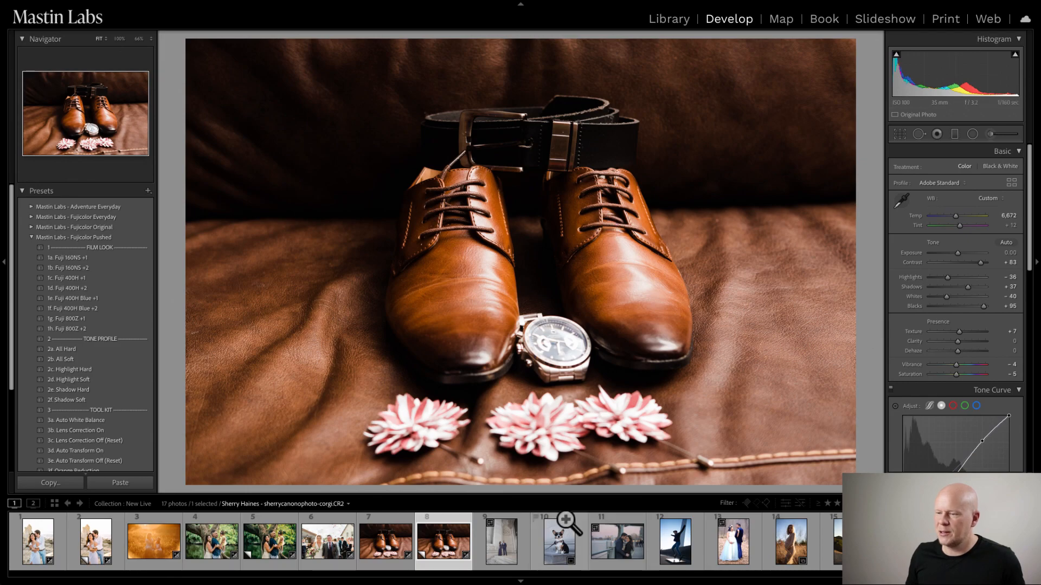
pyautogui.click(30, 236)
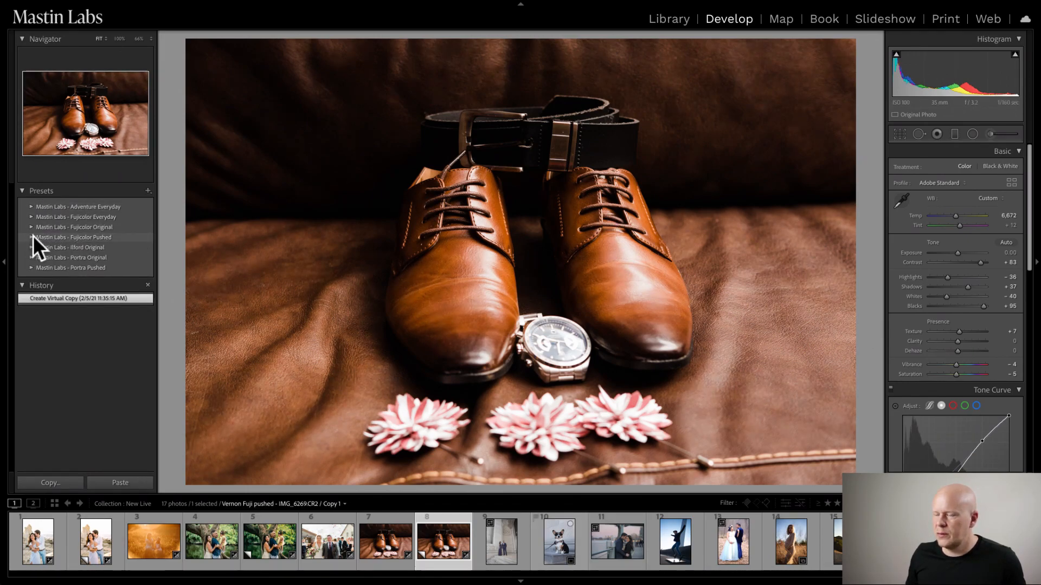
pyautogui.click(31, 247)
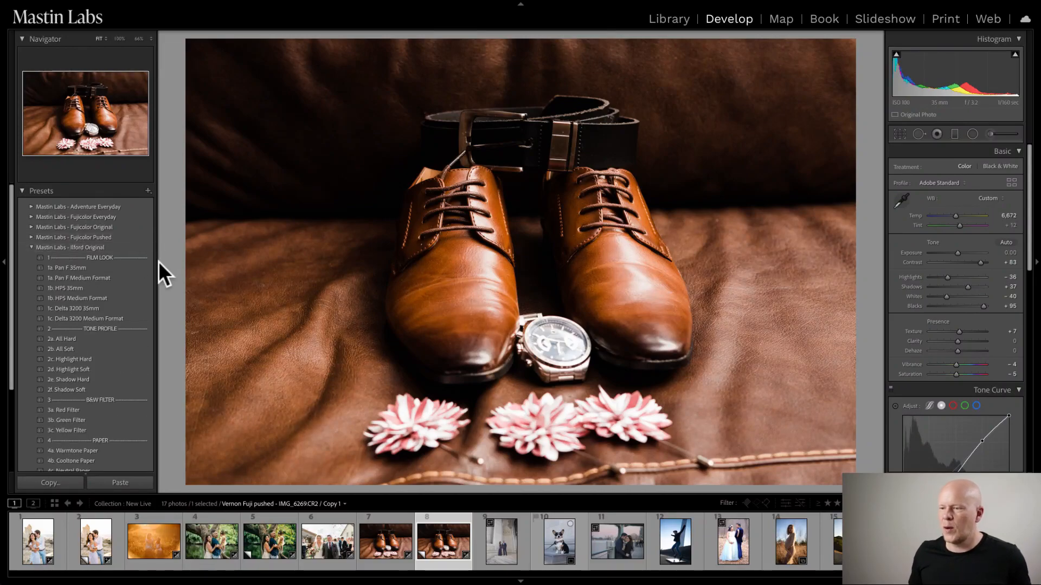
pyautogui.click(122, 266)
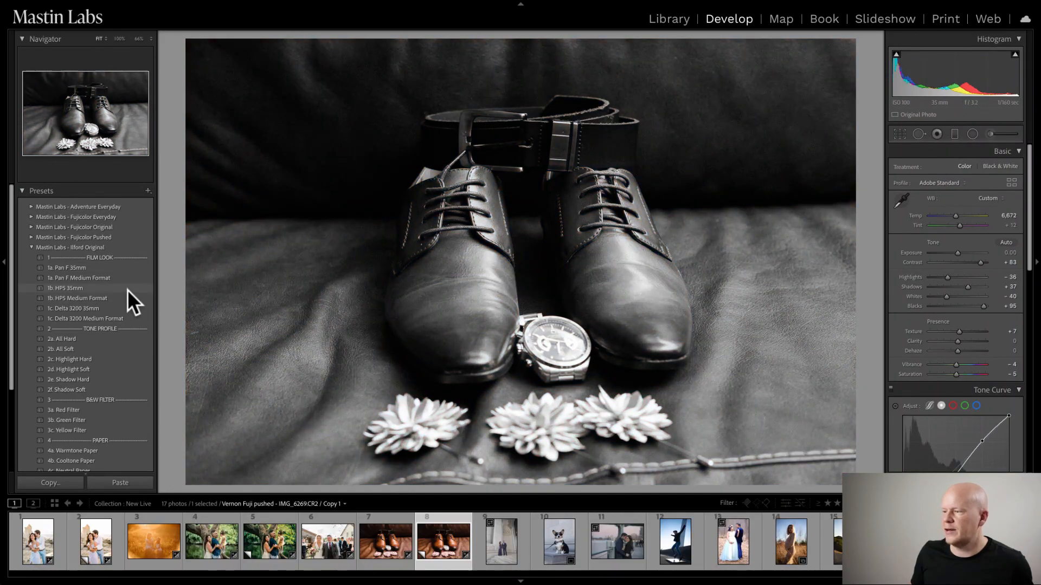
pyautogui.click(99, 289)
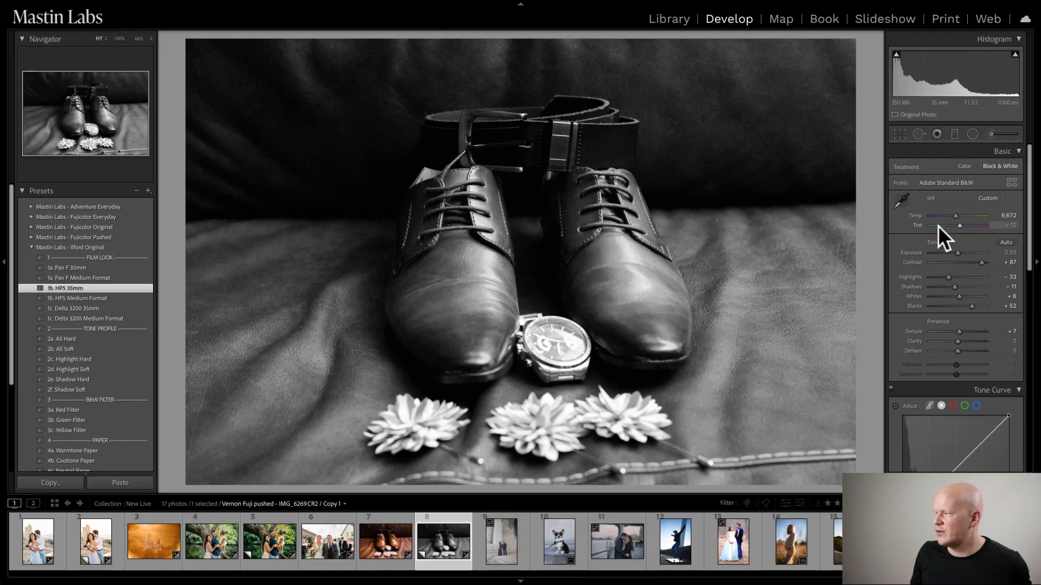
# - Set the black-and-white shoes copy's exposure to +0.25 and apply the 3a. Red Filter preset from Mastin Labs - Ilford Original
pyautogui.click(958, 253)
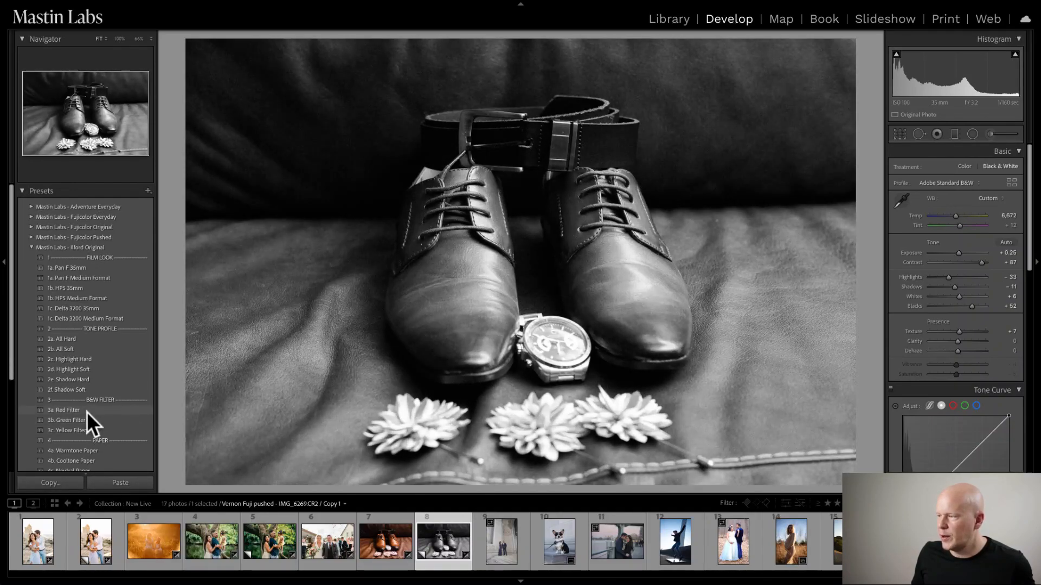
pyautogui.click(87, 410)
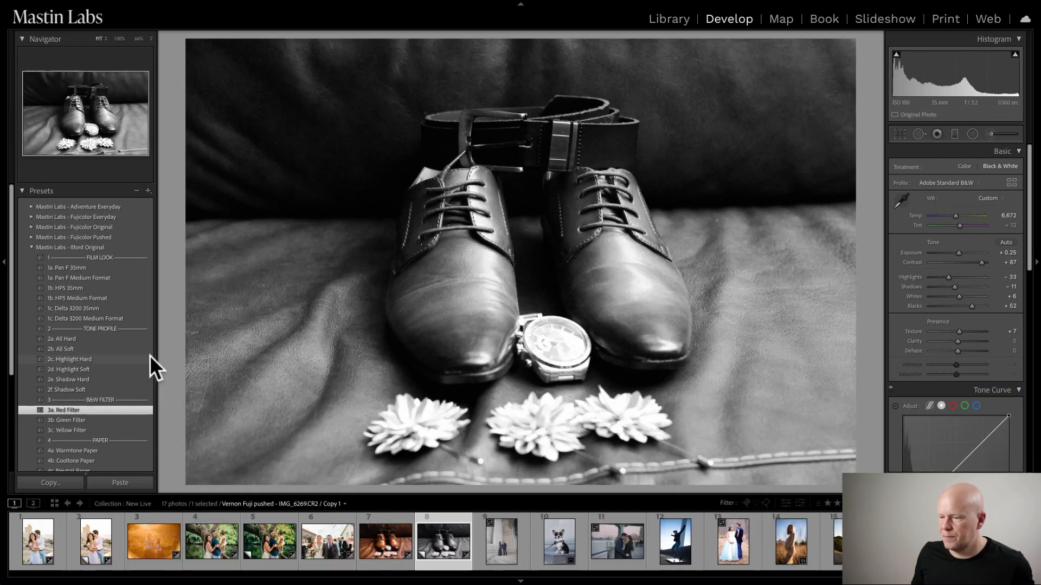
# - Apply the 4a. Warmtone Paper preset to the black-and-white shoes copy and compare it side by side with the before version
pyautogui.scroll(-4, 147, 363)
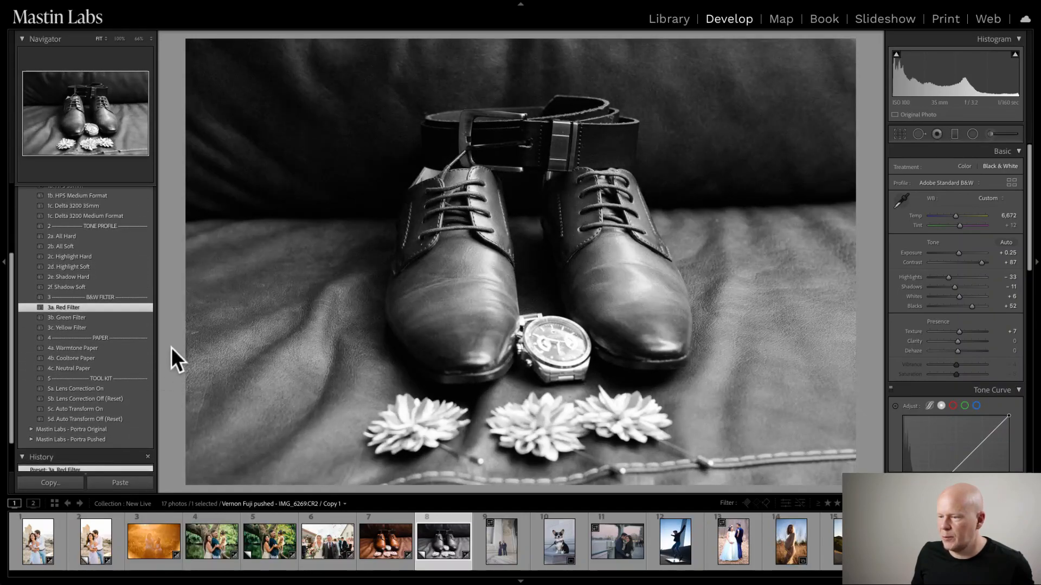
pyautogui.click(112, 348)
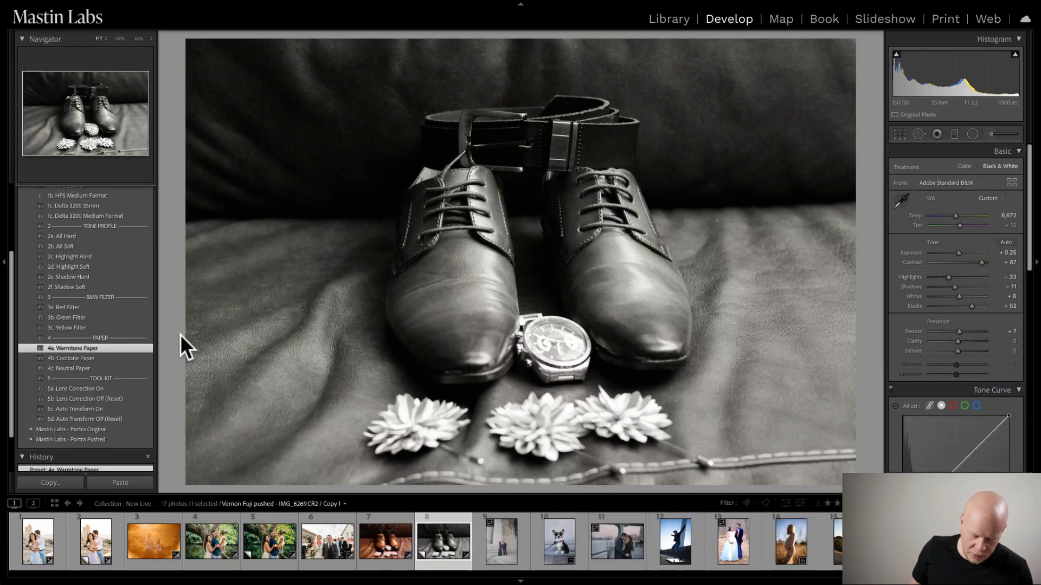
pyautogui.press('y')
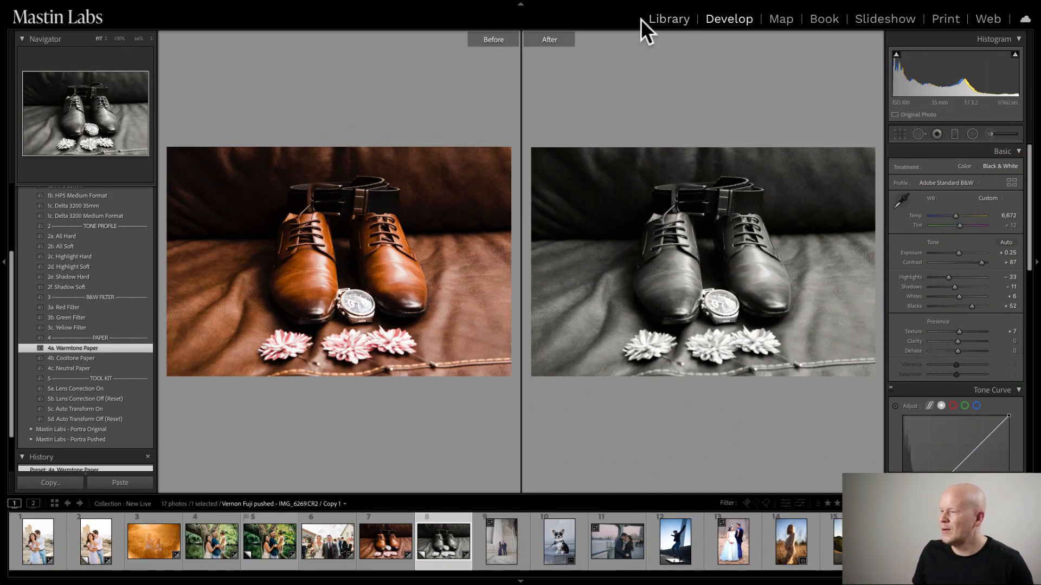
# - Switch to the photo of the couple standing on the stone steps and open it for developing
pyautogui.press('e')
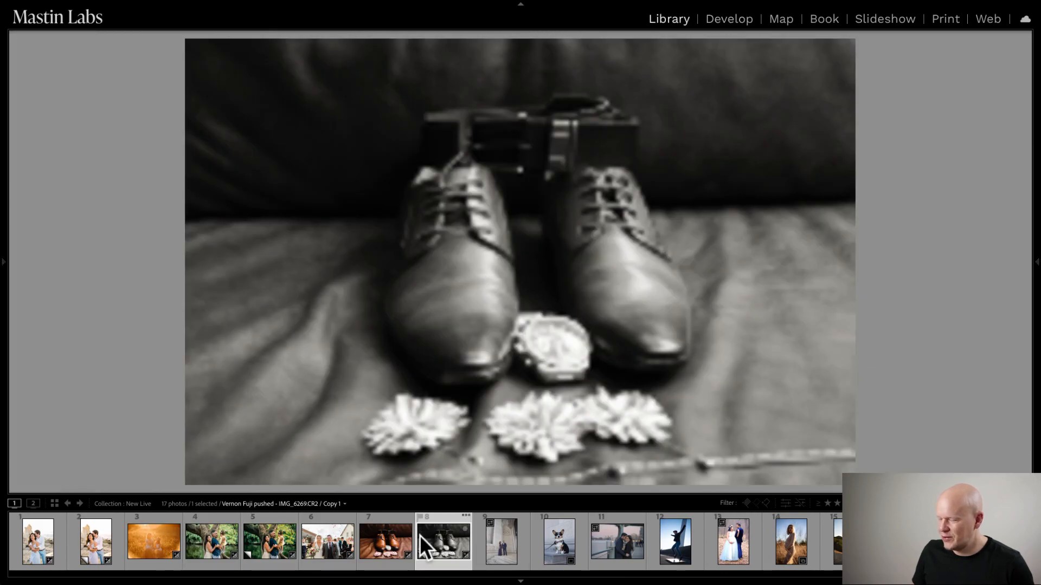
pyautogui.click(504, 550)
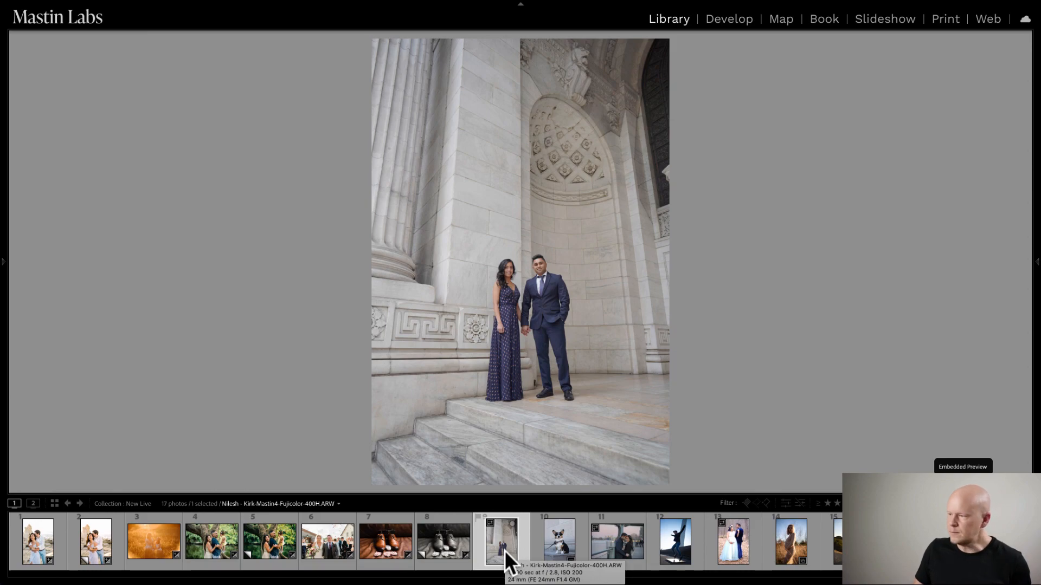
pyautogui.press('d')
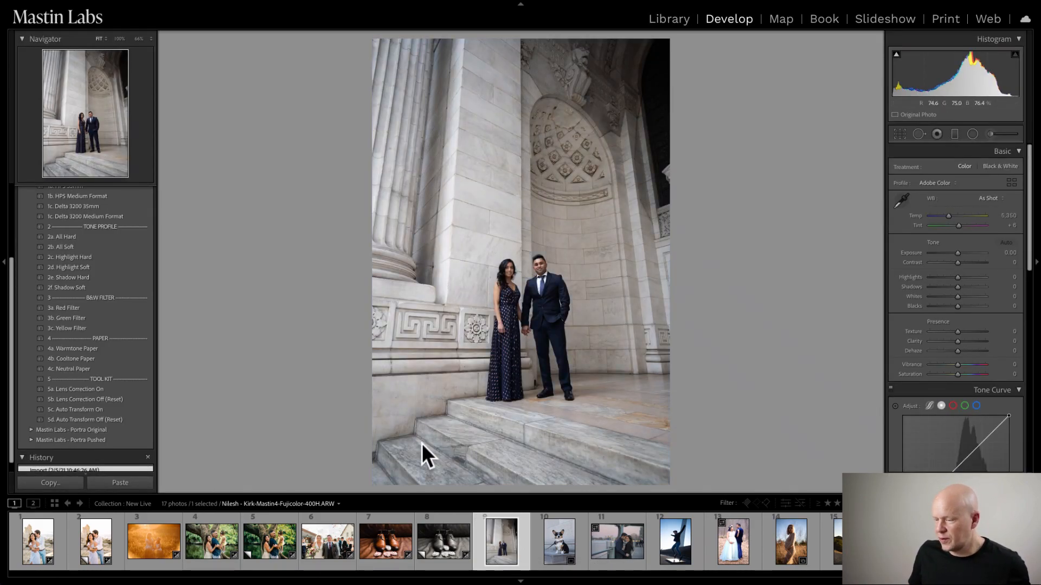
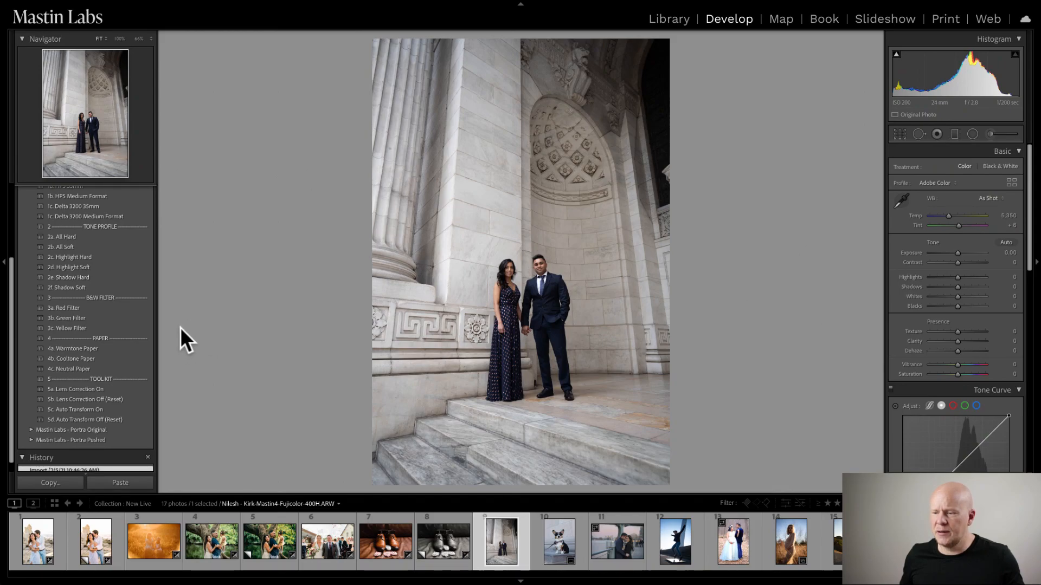
# - Apply the 1b. Fuji 400H look from Mastin Labs - Fujicolor Original to the couple's photo and set exposure to +1.10
pyautogui.scroll(-1, 141, 332)
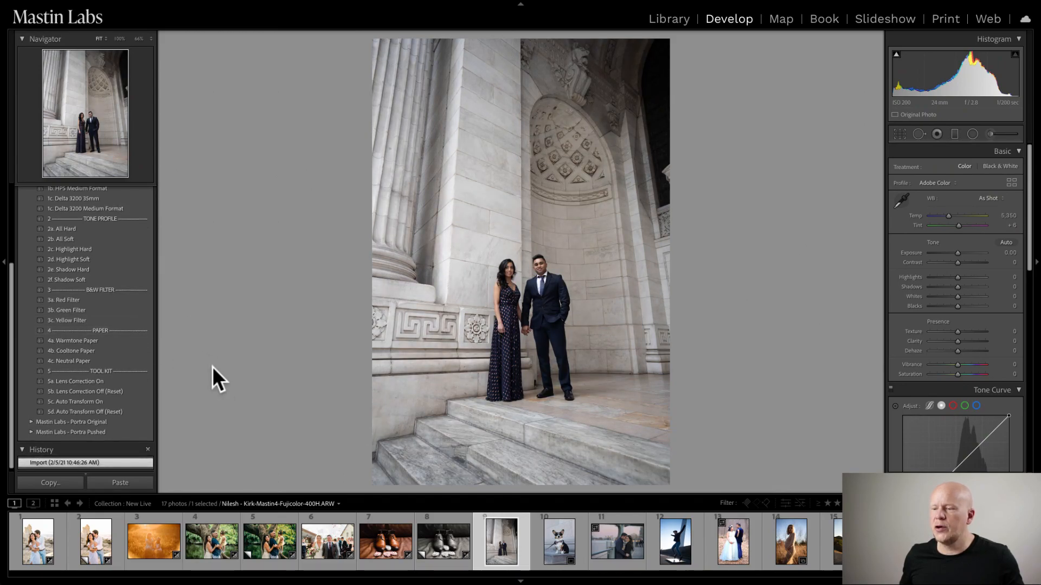
pyautogui.scroll(8, 136, 283)
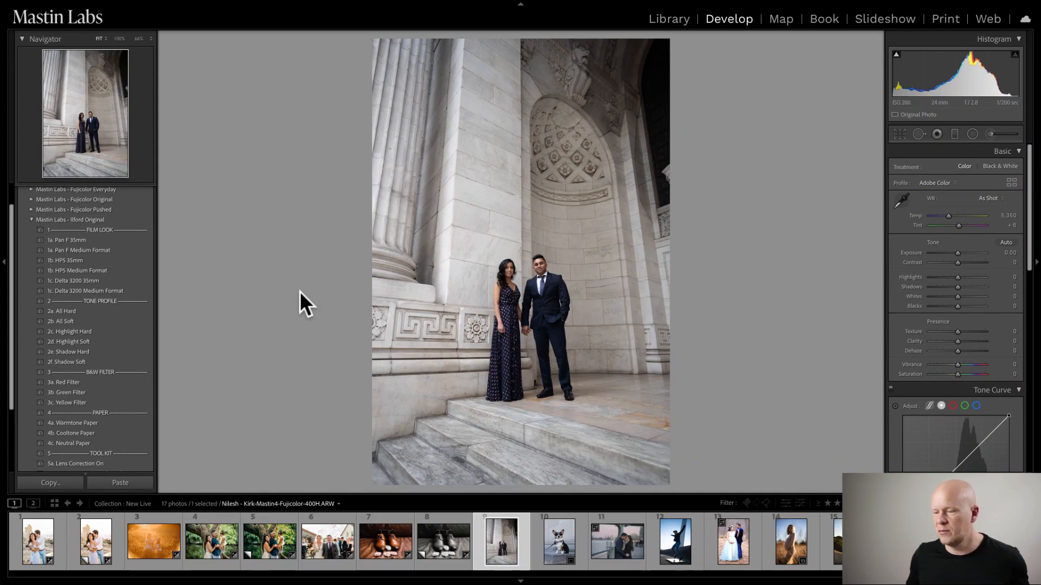
pyautogui.click(31, 219)
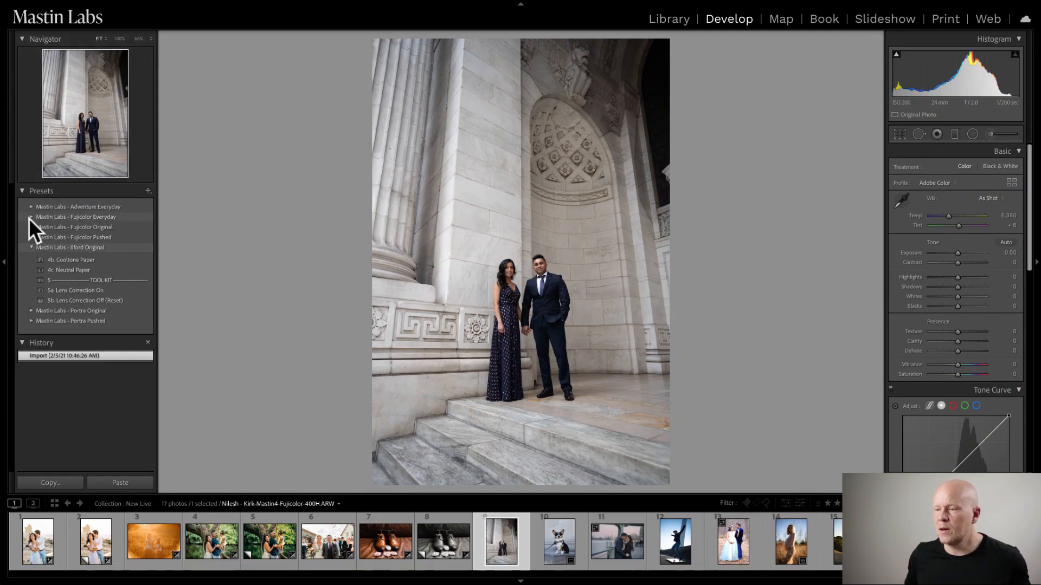
pyautogui.click(28, 227)
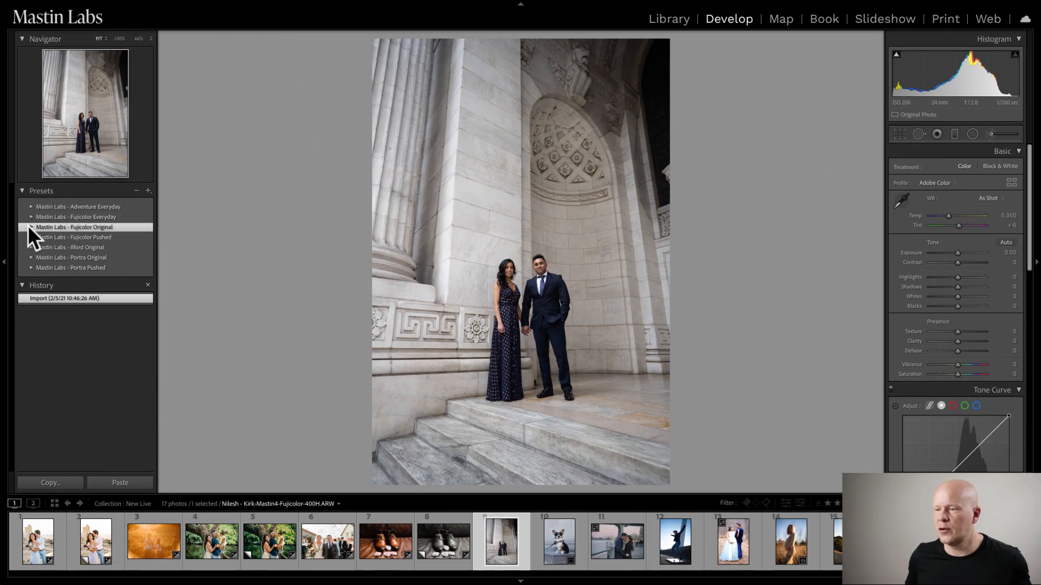
pyautogui.click(32, 226)
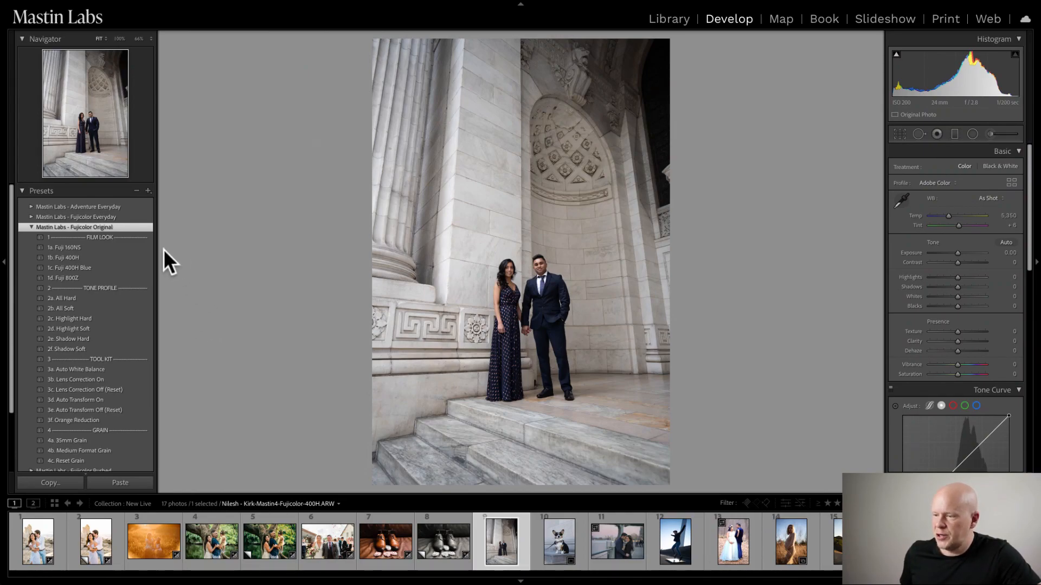
pyautogui.click(96, 259)
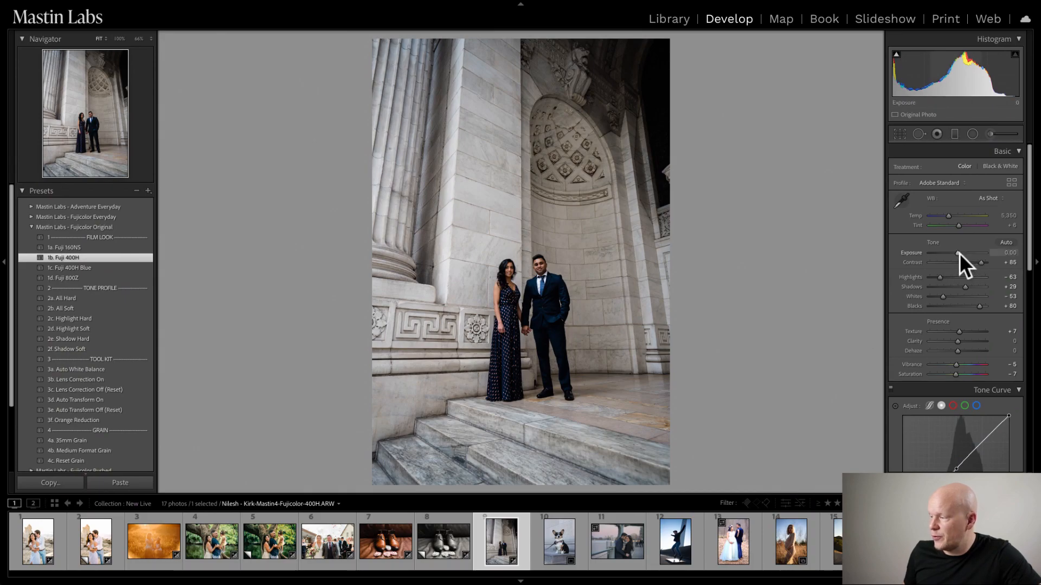
pyautogui.moveTo(958, 252); pyautogui.dragTo(965, 252)
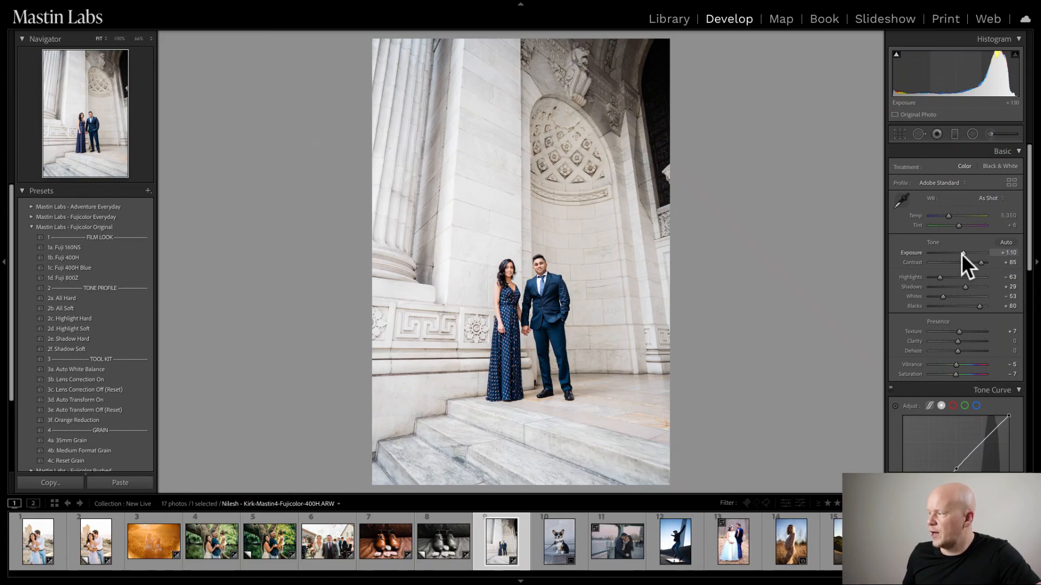
# - Check the couple up close and warm the photo's white balance to a temperature of 5,727
pyautogui.click(534, 308)
pyautogui.moveTo(541, 293); pyautogui.dragTo(539, 206)
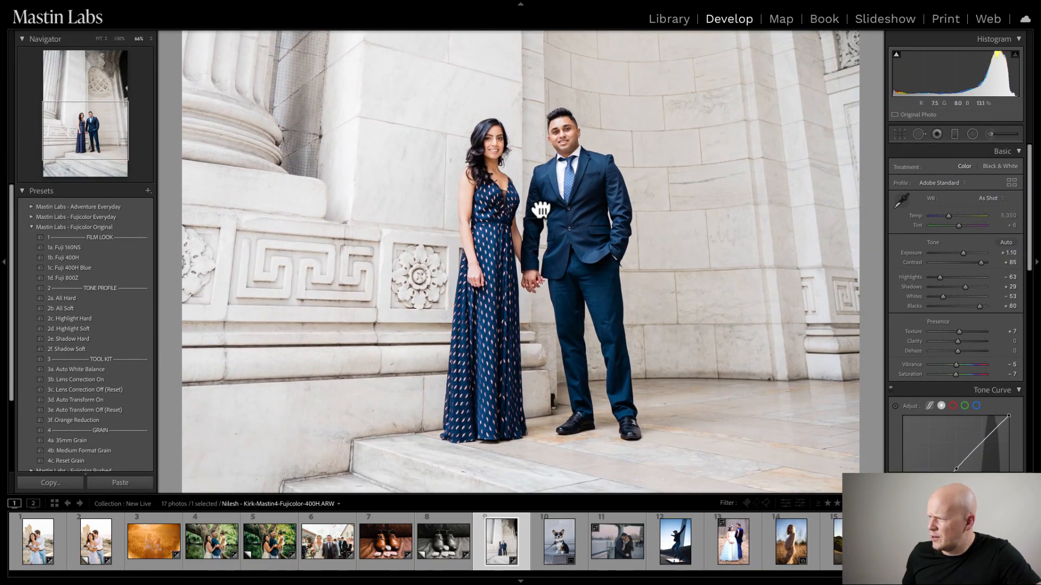
pyautogui.click(561, 219)
pyautogui.click(560, 220)
pyautogui.moveTo(548, 275); pyautogui.dragTo(564, 120)
pyautogui.moveTo(948, 215); pyautogui.dragTo(949, 215)
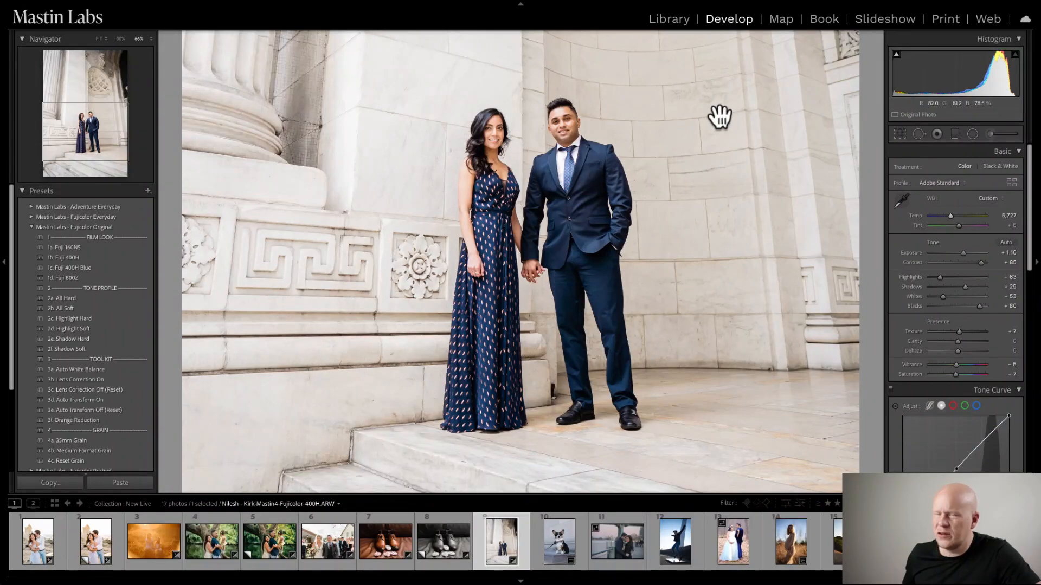
# - Examine the couple's skin tones and clothing up close, and compare the edit side by side with the before version
pyautogui.click(595, 163)
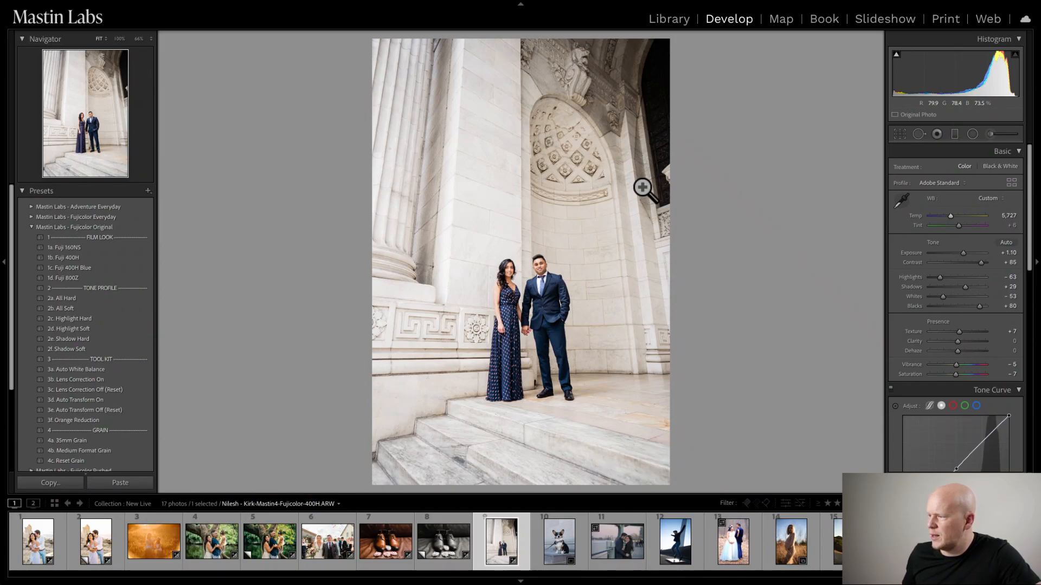
pyautogui.click(539, 320)
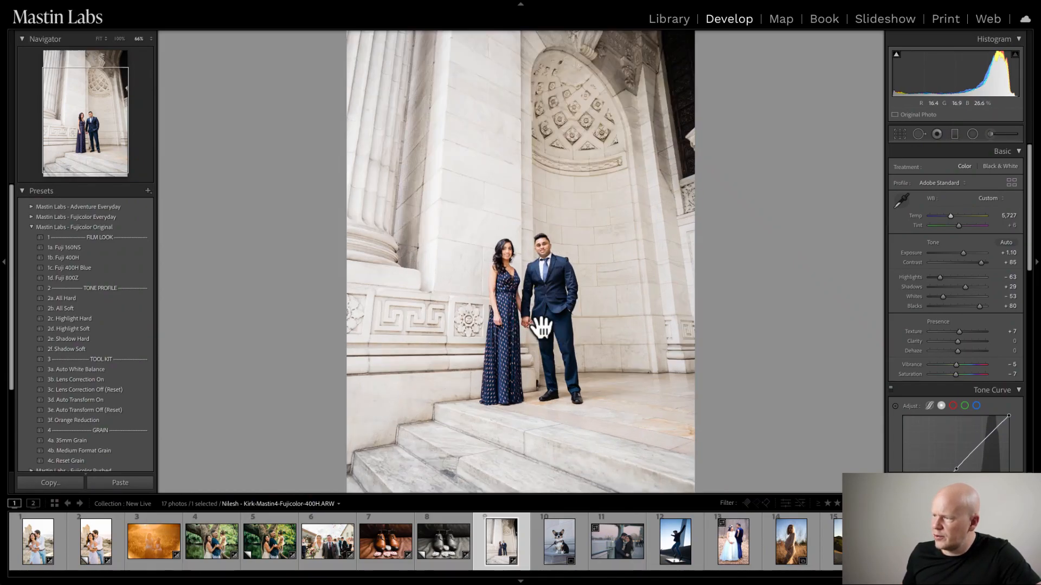
pyautogui.moveTo(529, 325); pyautogui.dragTo(515, 274)
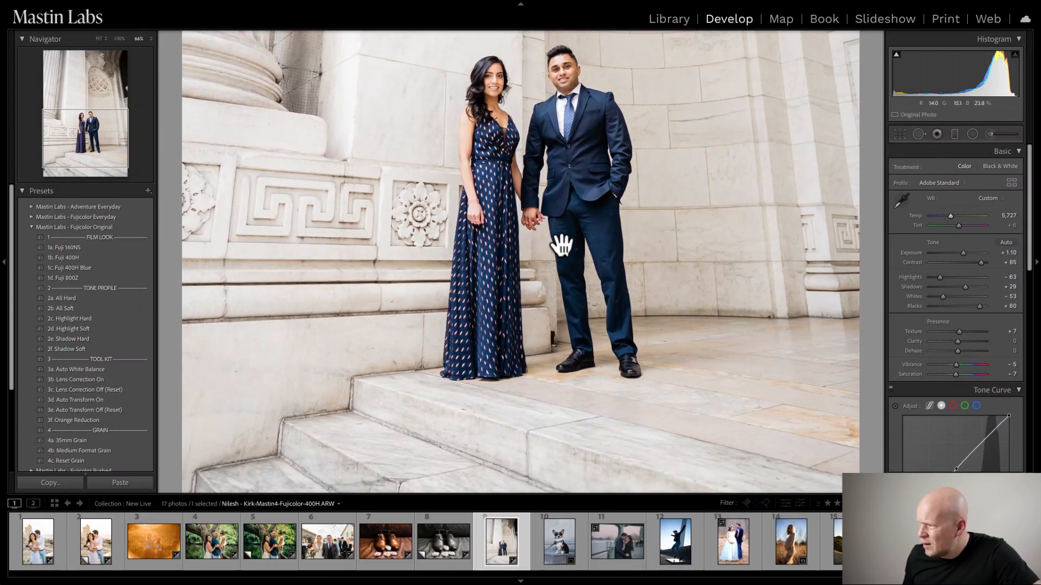
pyautogui.moveTo(573, 249); pyautogui.dragTo(562, 100)
pyautogui.click(552, 225)
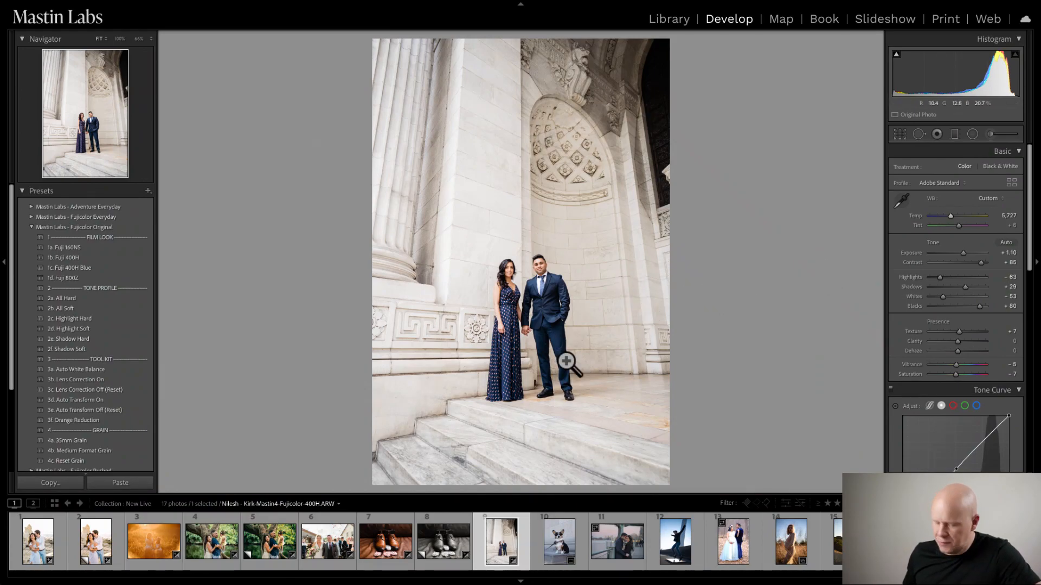
pyautogui.press('y')
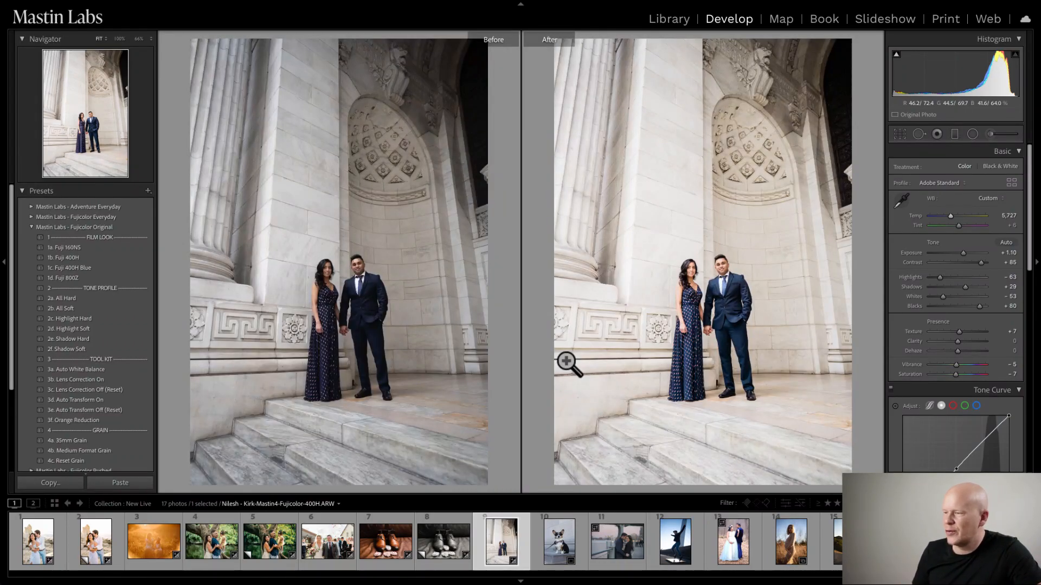
pyautogui.press('y')
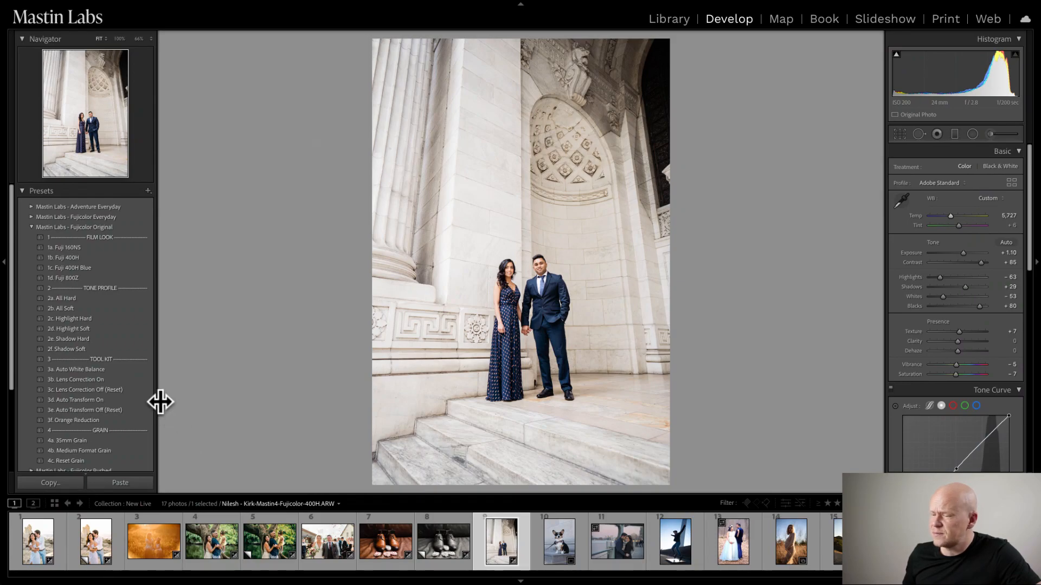
# - Apply the 3d. Auto Transform On preset to the couple's photo, undoing and redoing it to compare the perspective correction
pyautogui.click(74, 401)
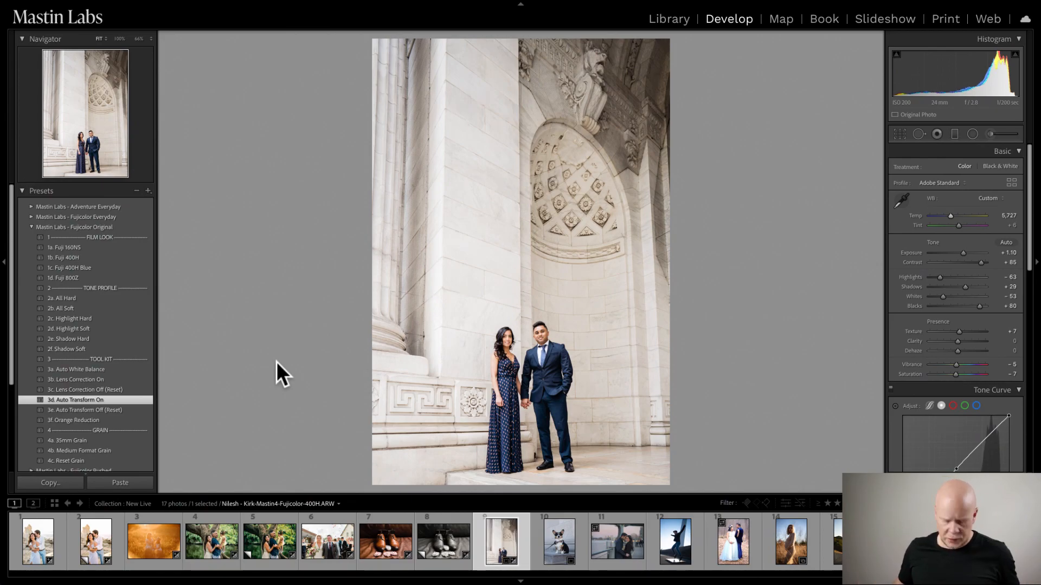
pyautogui.hotkey('ctrl', 'z')
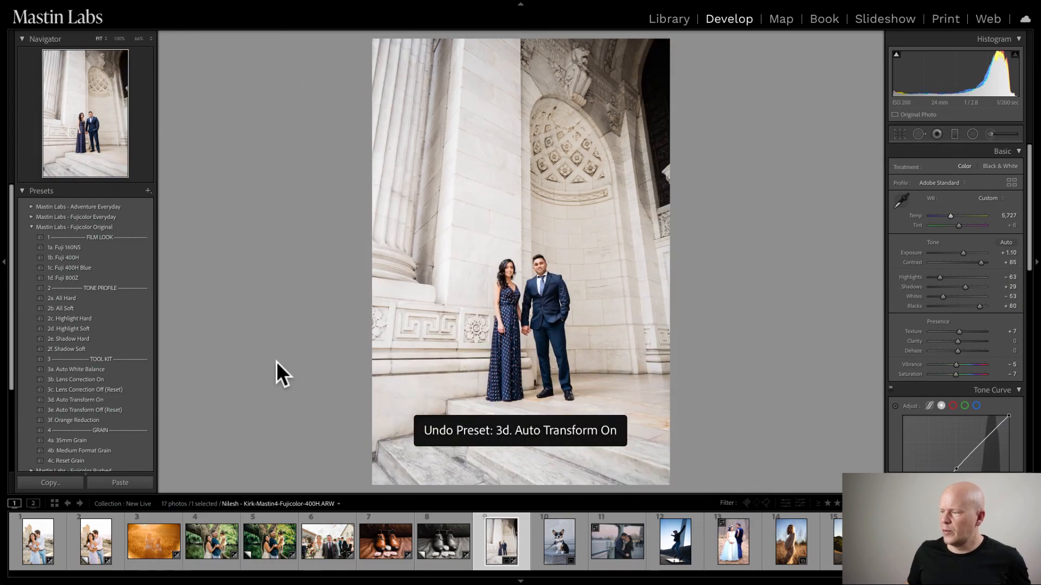
pyautogui.hotkey('ctrl', 'y')
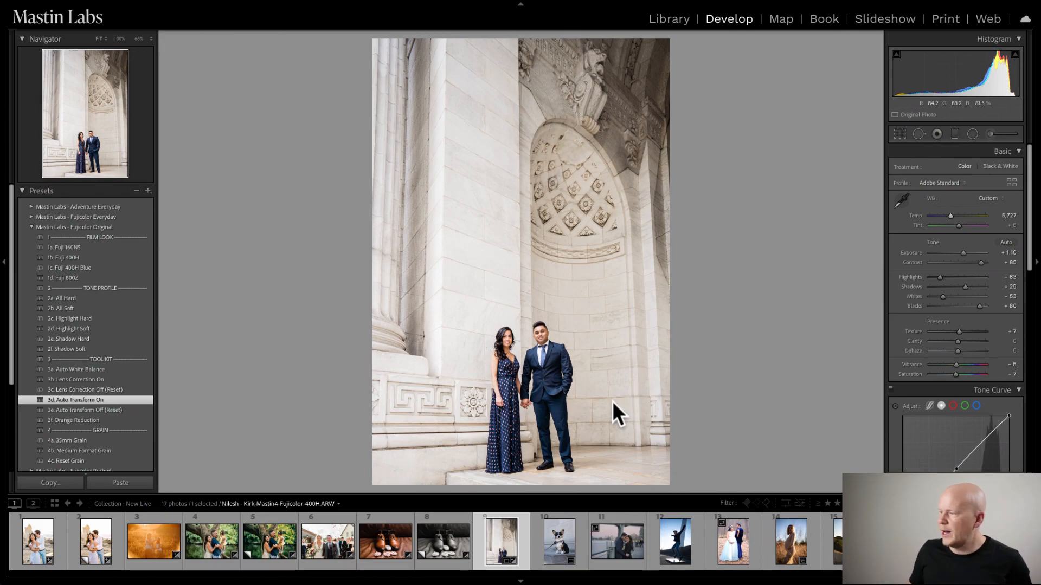
# - Crop the couple's photo tighter around the pair in the original aspect ratio, including some of the stone steps below them
pyautogui.press('r')
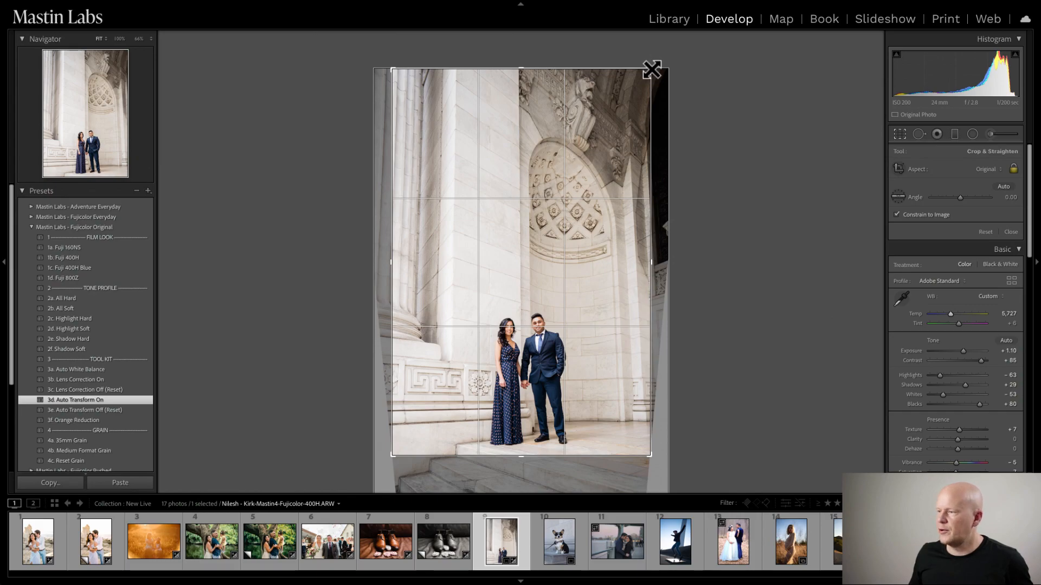
pyautogui.moveTo(651, 69); pyautogui.dragTo(587, 141)
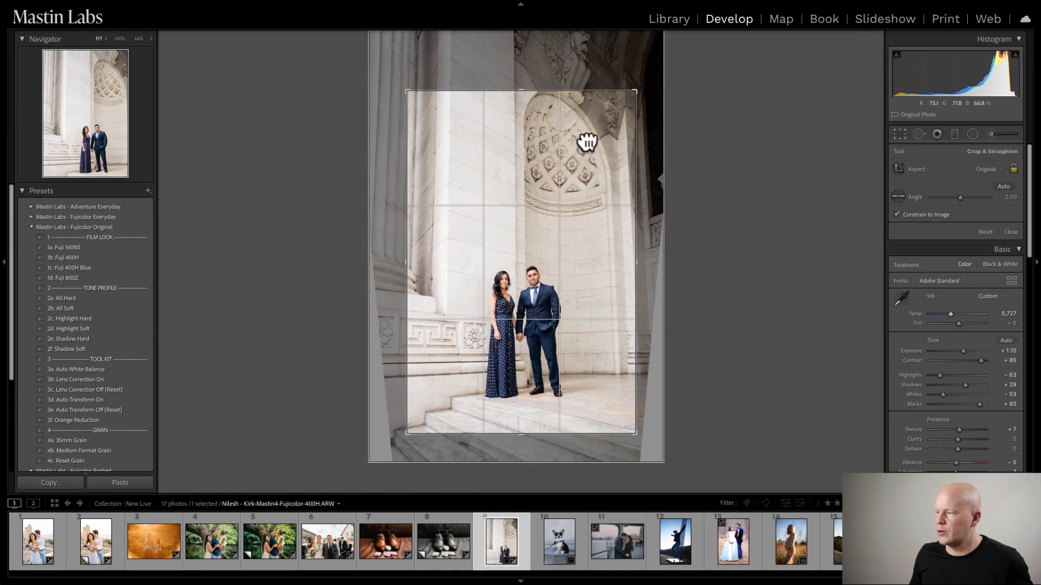
pyautogui.press('Return')
pyautogui.press('r')
pyautogui.moveTo(580, 207); pyautogui.dragTo(580, 214)
pyautogui.press('Return')
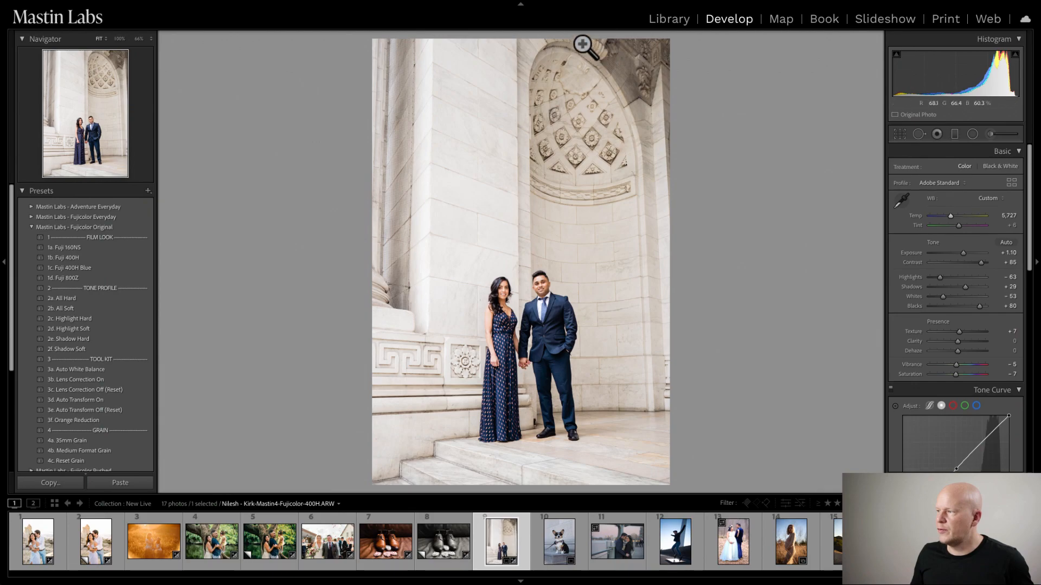
# - Fine-tune the crop's position around the couple and compare the photo side by side with the before version
pyautogui.press('r')
pyautogui.moveTo(603, 240); pyautogui.dragTo(594, 256)
pyautogui.press('Return')
pyautogui.press('r')
pyautogui.press('Return')
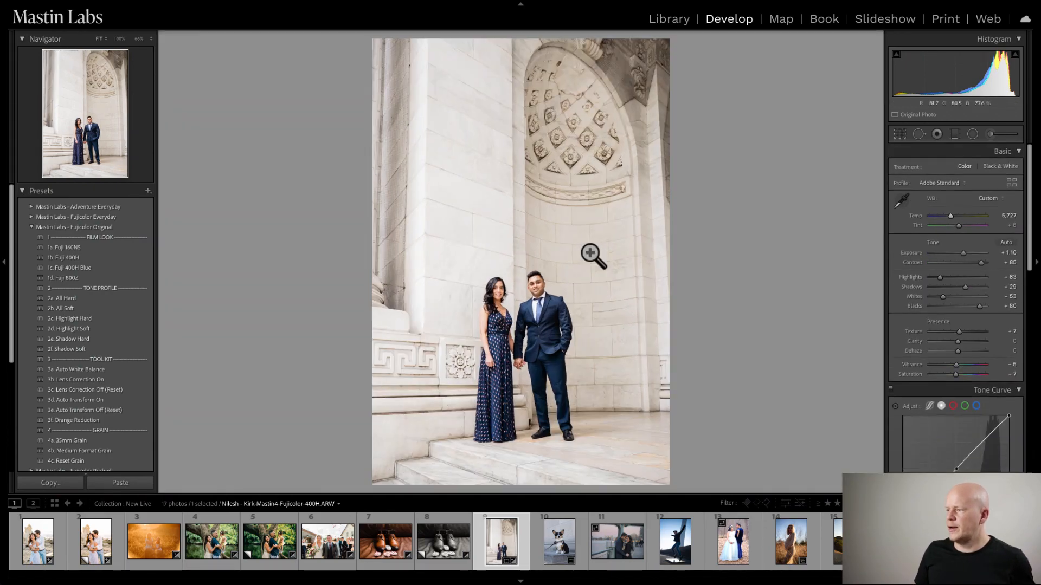
pyautogui.press('y')
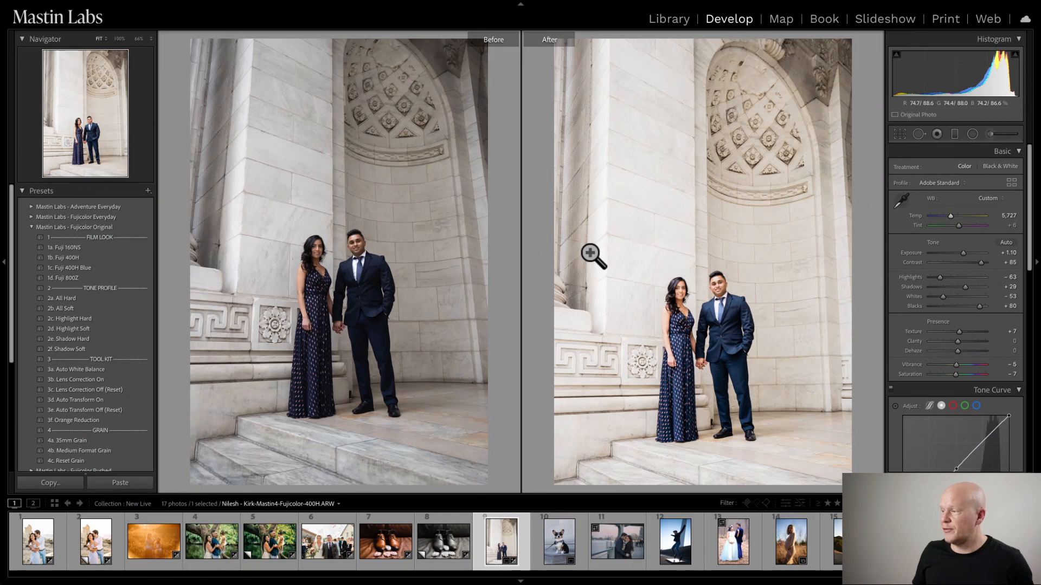
pyautogui.press('y')
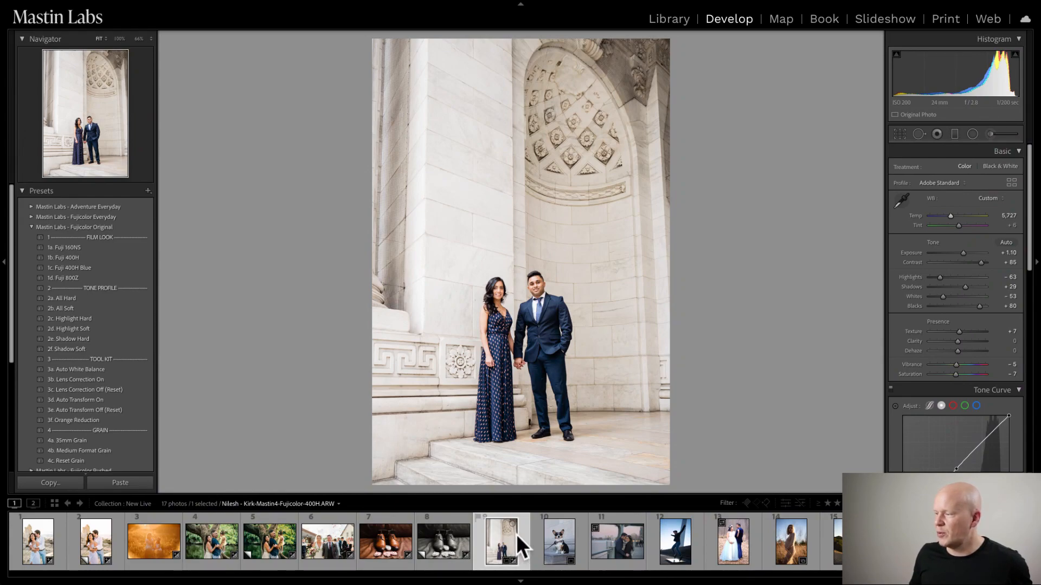
# - Apply the 1a. Fuji 160NS look to the corgi photo and set its white balance to temperature 8,118 and tint +8
pyautogui.click(557, 544)
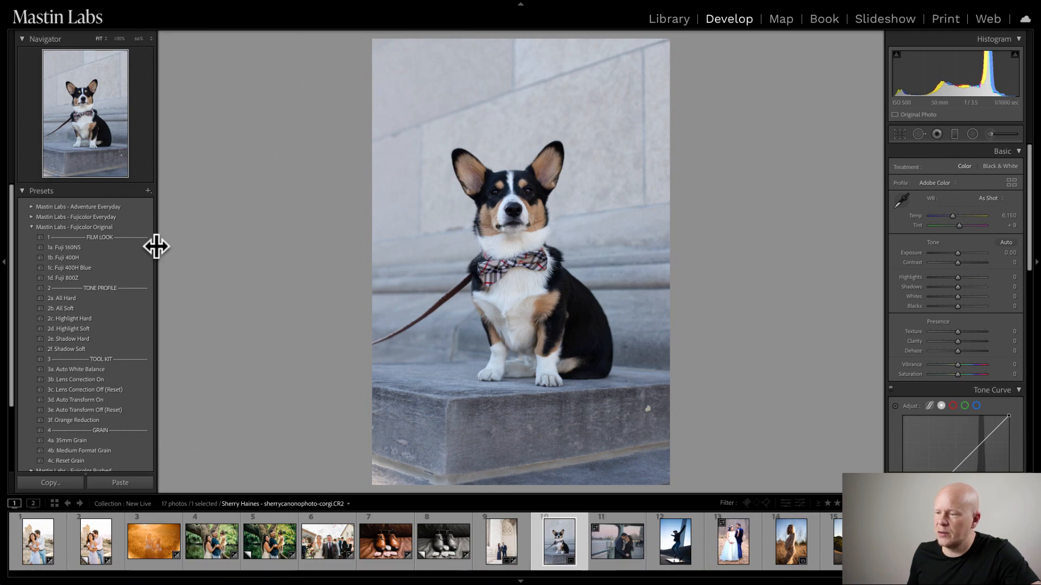
pyautogui.click(90, 245)
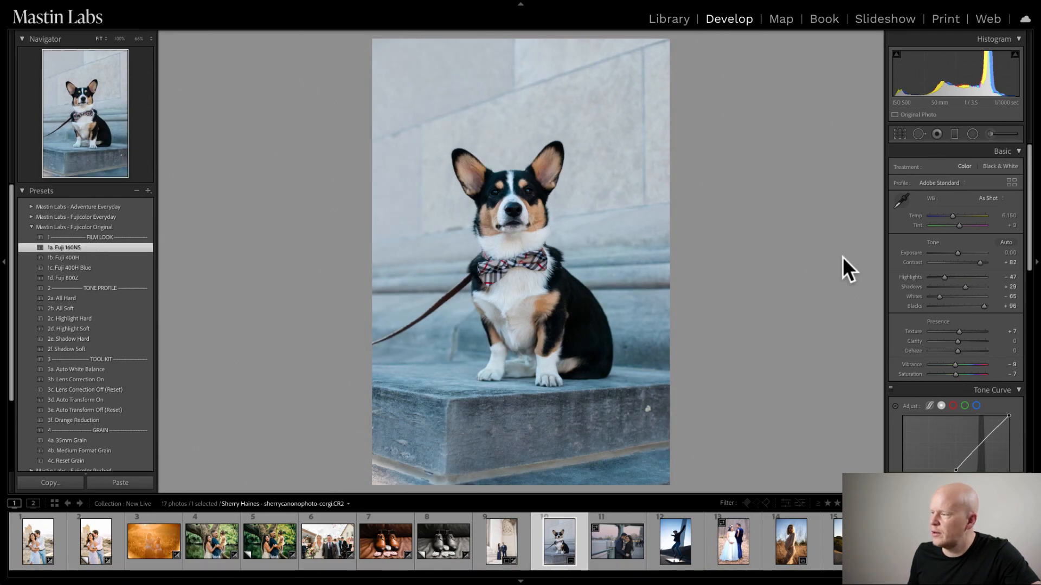
pyautogui.moveTo(952, 216)
pyautogui.mouseDown()
pyautogui.moveTo(965, 214)
pyautogui.moveTo(958, 226)
pyautogui.mouseUp()
pyautogui.click(958, 225)
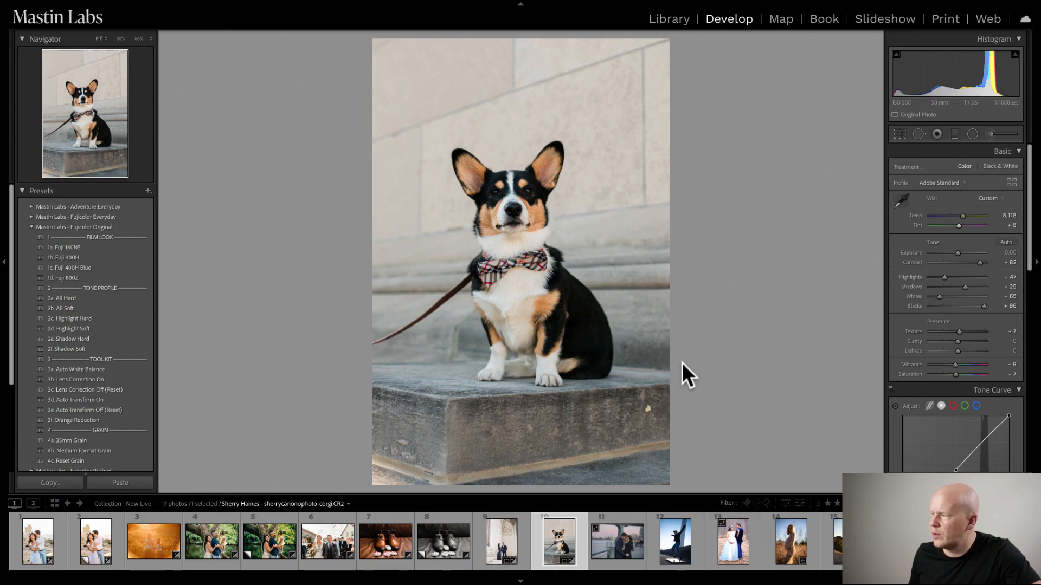
# - Set the corgi photo's exposure to +0.25 and compare it side by side with the before version
pyautogui.moveTo(958, 246); pyautogui.dragTo(956, 251)
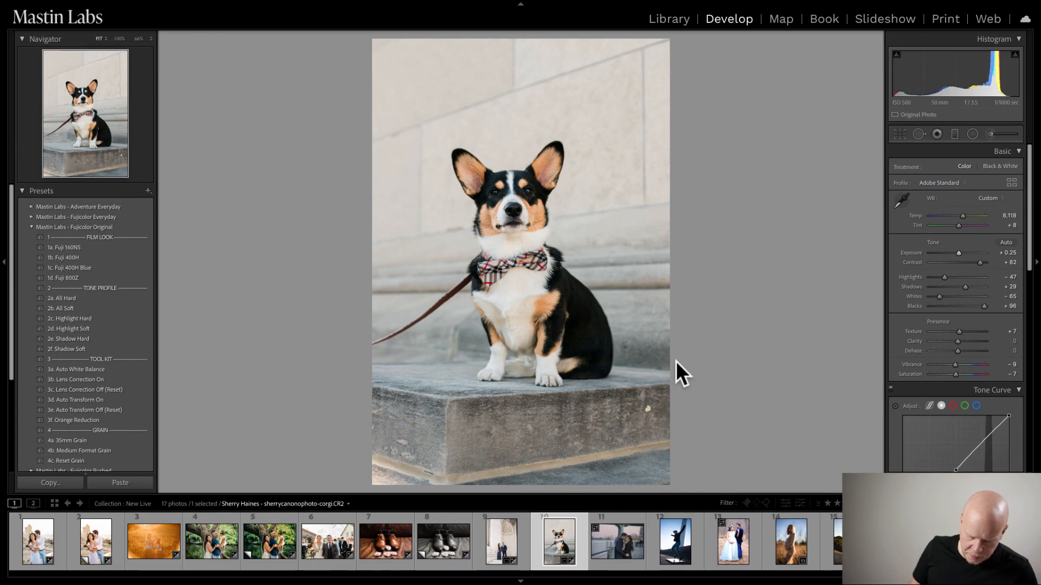
pyautogui.press('y')
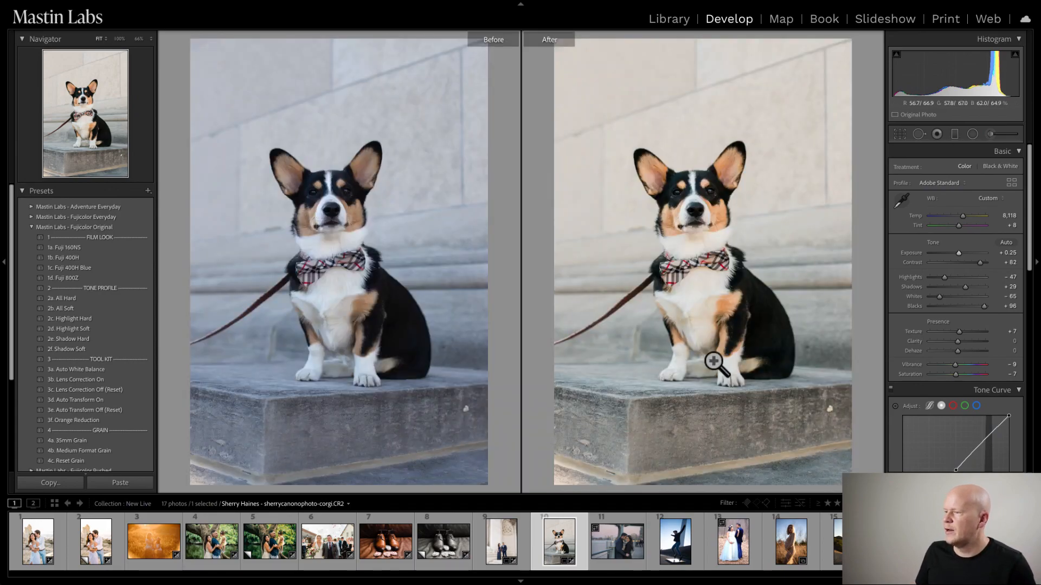
pyautogui.press('y')
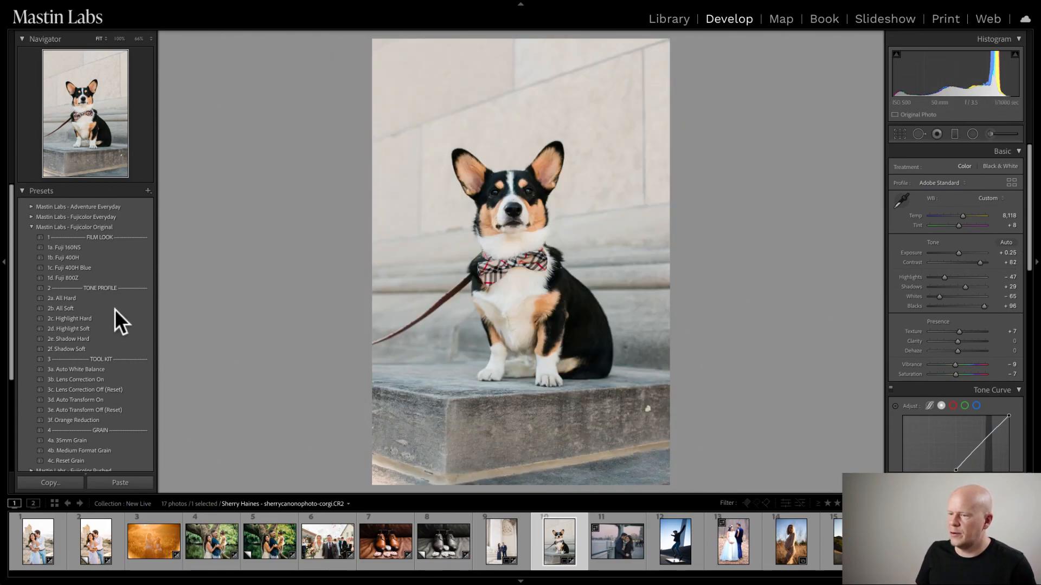
# - Apply the 2b. All Soft tone profile to the corgi photo, set exposure to +0.70, and compare it with the before version
pyautogui.click(97, 308)
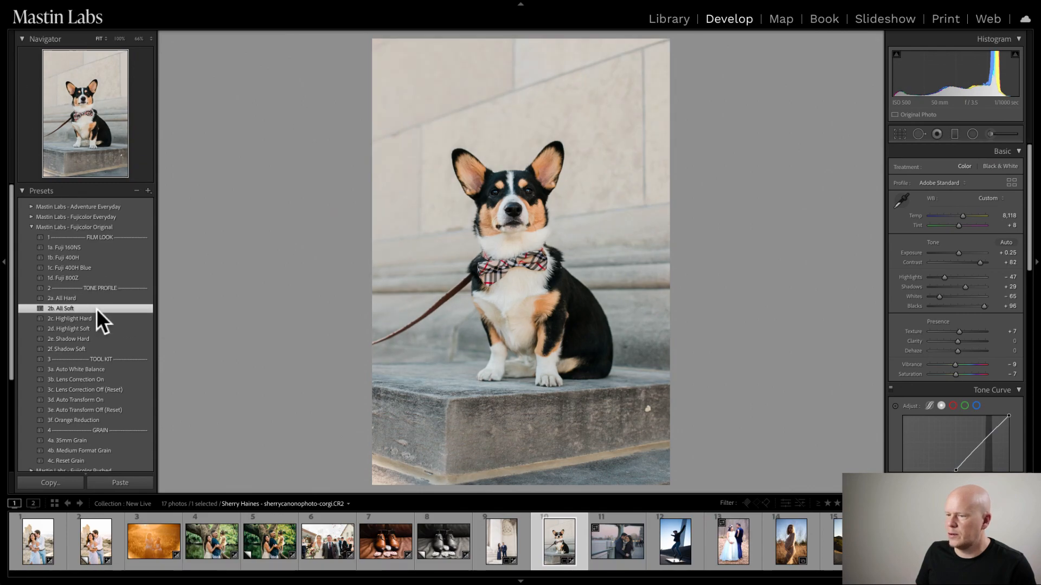
pyautogui.moveTo(961, 255); pyautogui.dragTo(963, 254)
pyautogui.press('y')
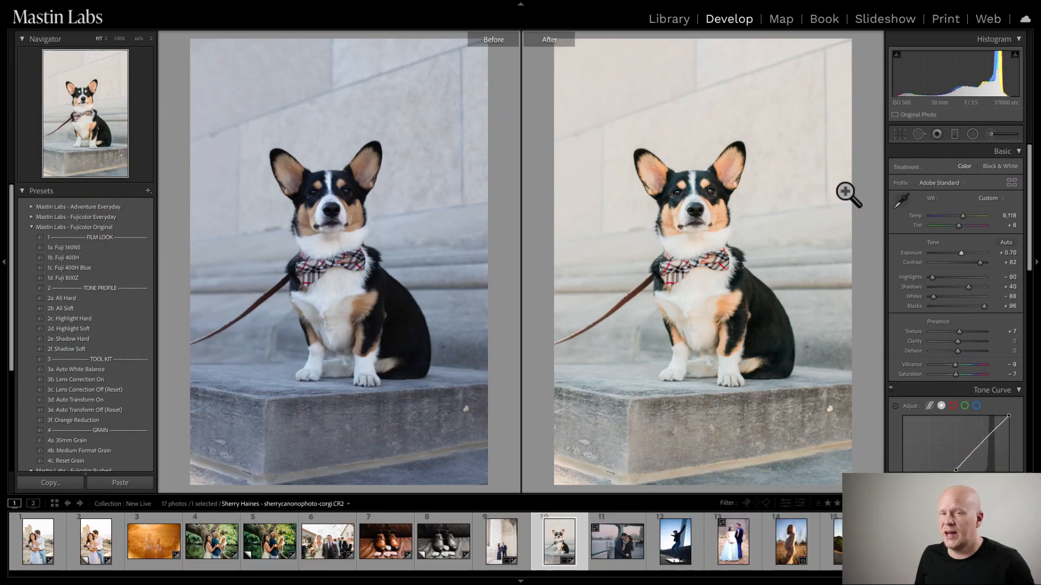
pyautogui.press('y')
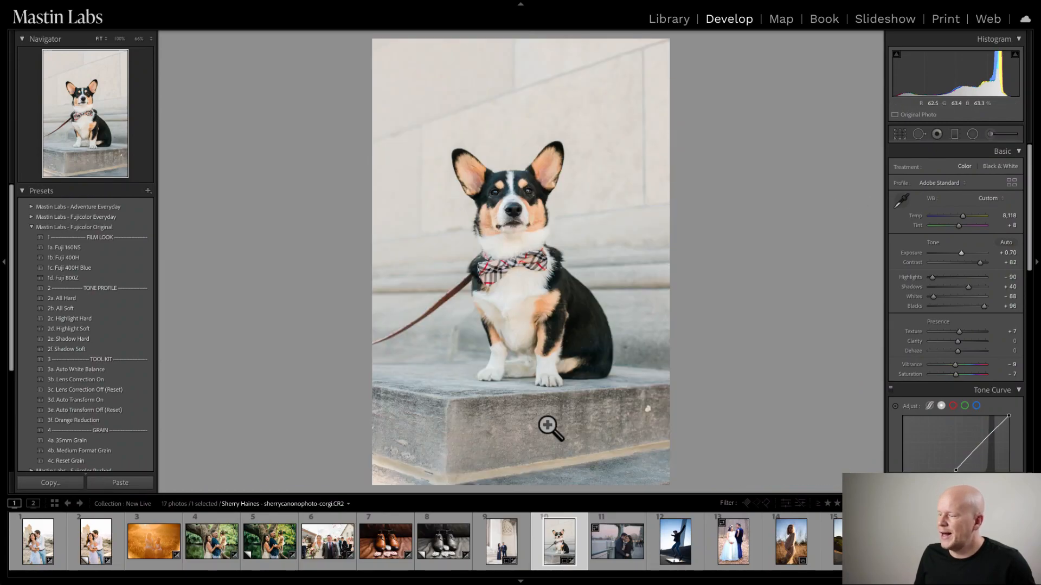
# - Create a virtual copy of the corgi photo and apply the 1b. Superia 400 look from Mastin Labs - Fujicolor Everyday
pyautogui.rightClick(552, 542)
pyautogui.click(586, 453)
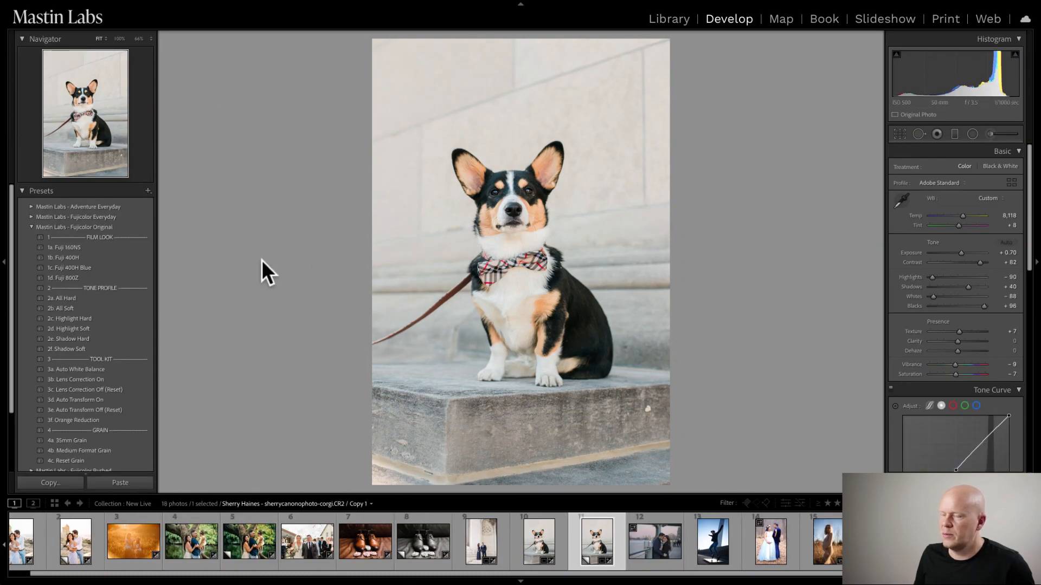
pyautogui.click(31, 206)
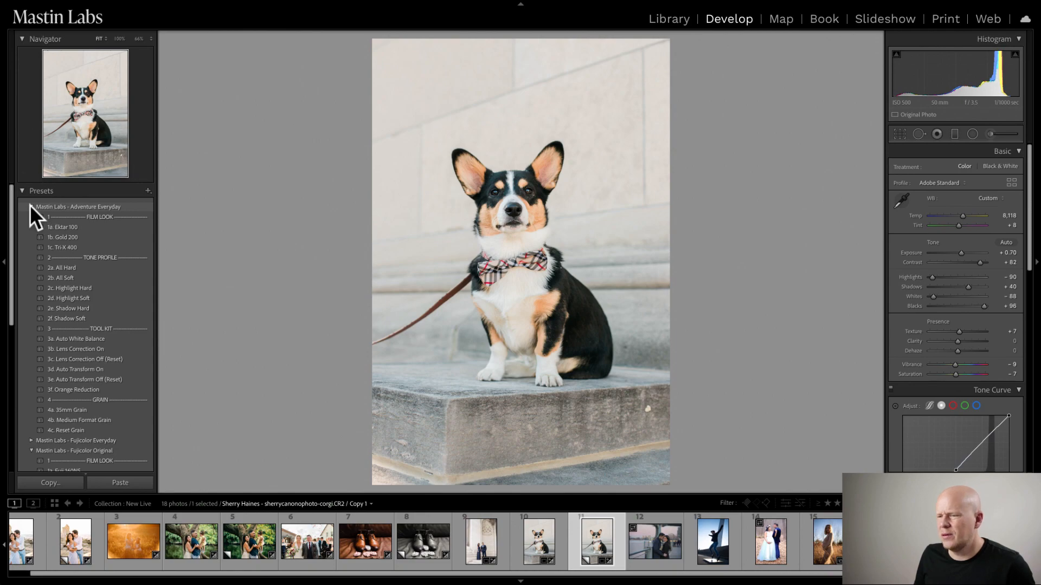
pyautogui.click(31, 206)
pyautogui.click(31, 217)
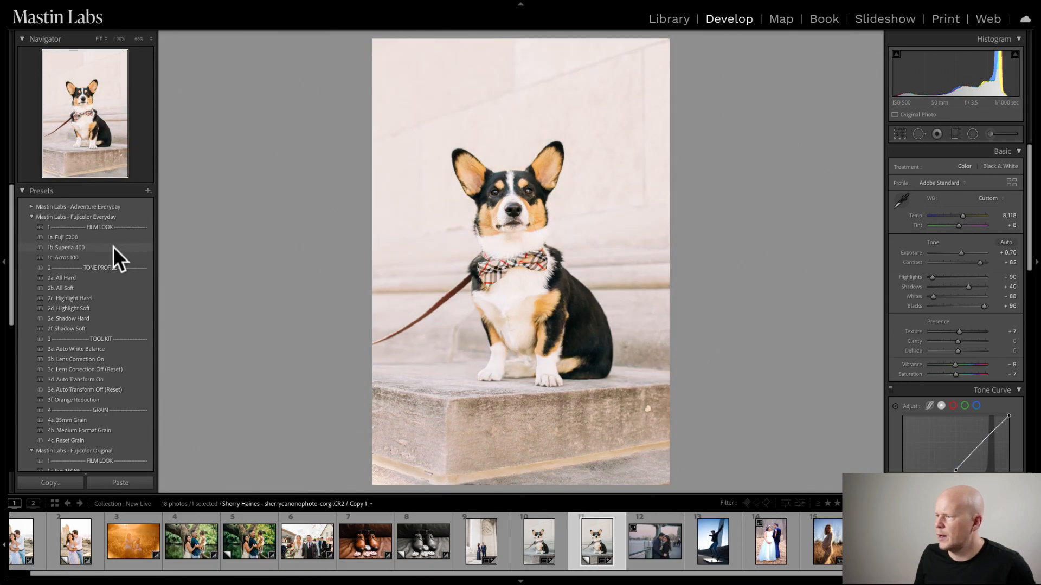
pyautogui.click(111, 247)
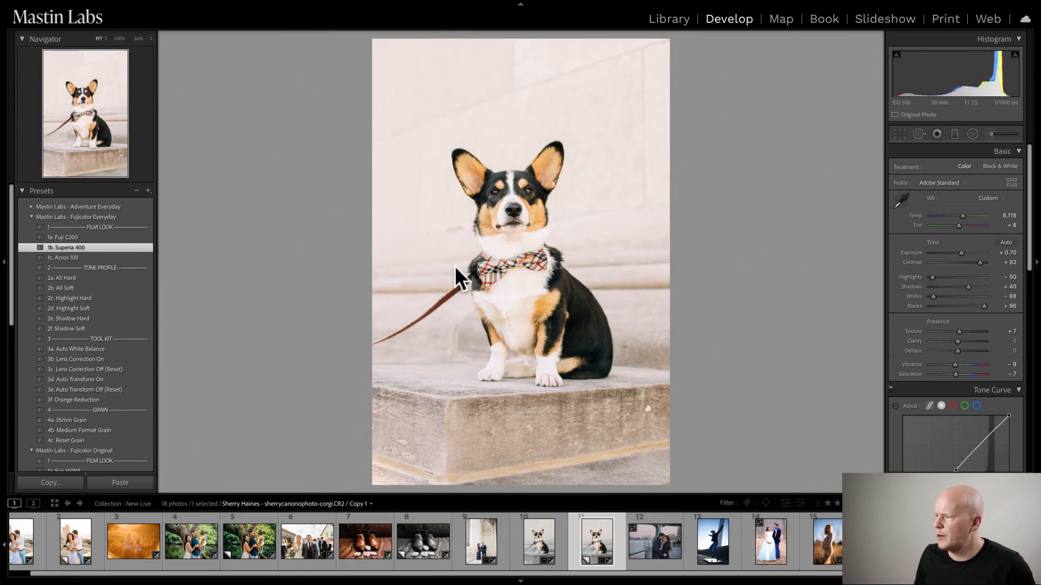
# - Set the corgi copy's temperature to 7,463, tint to +21 and exposure to +0.35, and compare it side by side with the original
pyautogui.click(960, 226)
pyautogui.moveTo(959, 225)
pyautogui.mouseDown()
pyautogui.moveTo(961, 251)
pyautogui.moveTo(960, 215)
pyautogui.mouseUp()
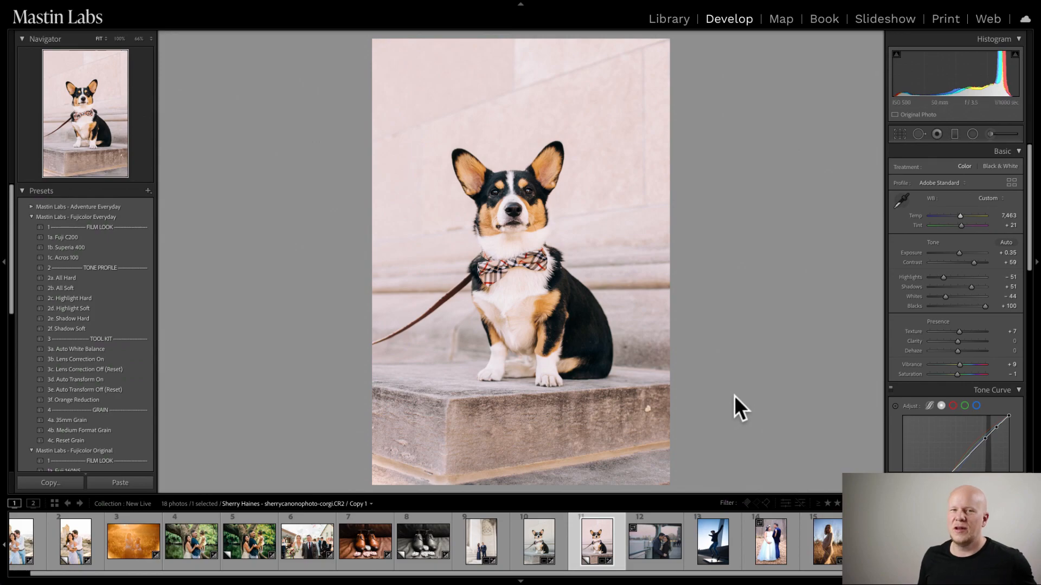
pyautogui.click(546, 534)
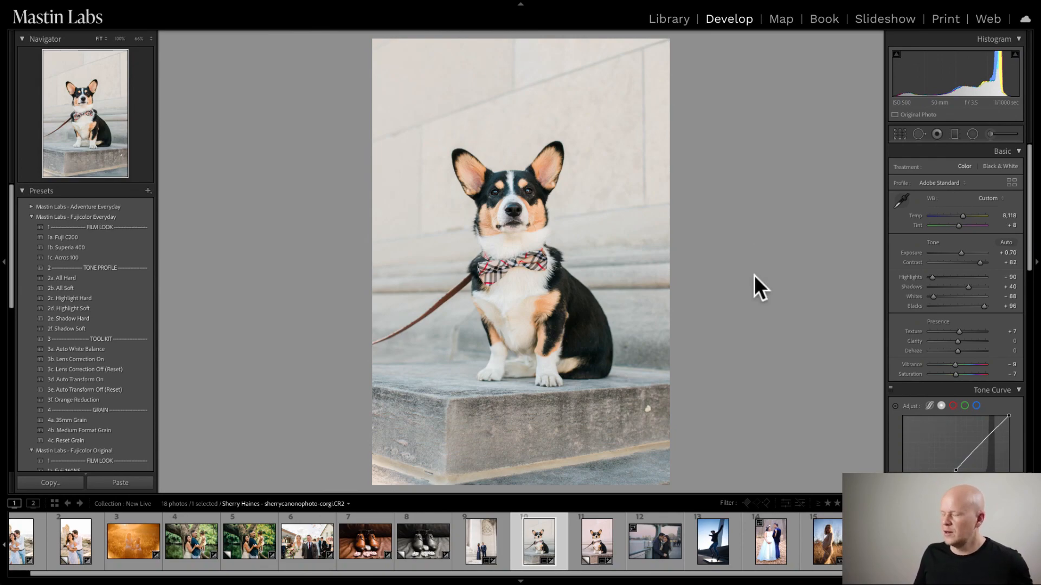
pyautogui.keyDown('super'); pyautogui.click(580, 540); pyautogui.keyUp('super')
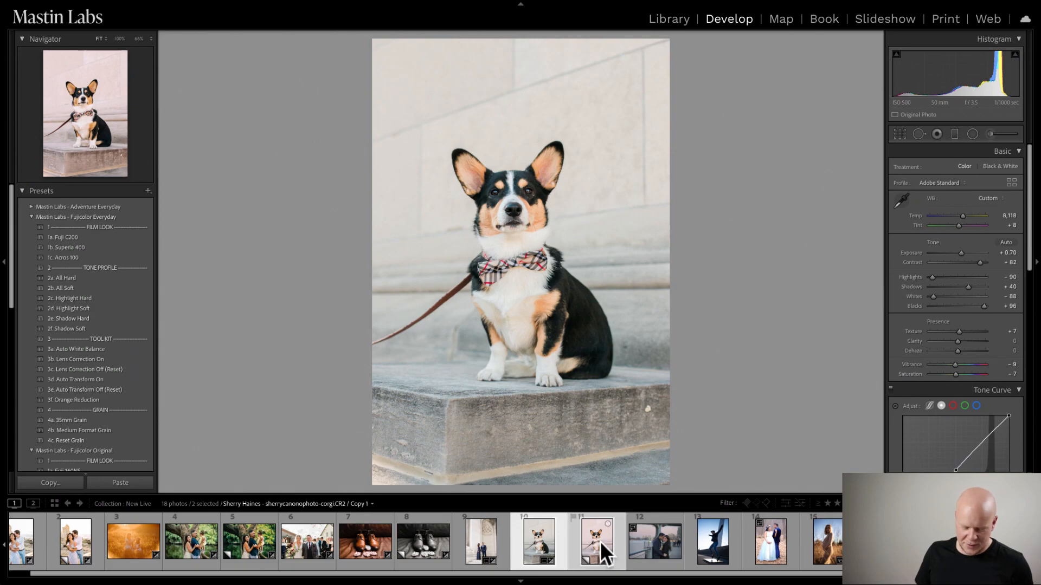
pyautogui.press('c')
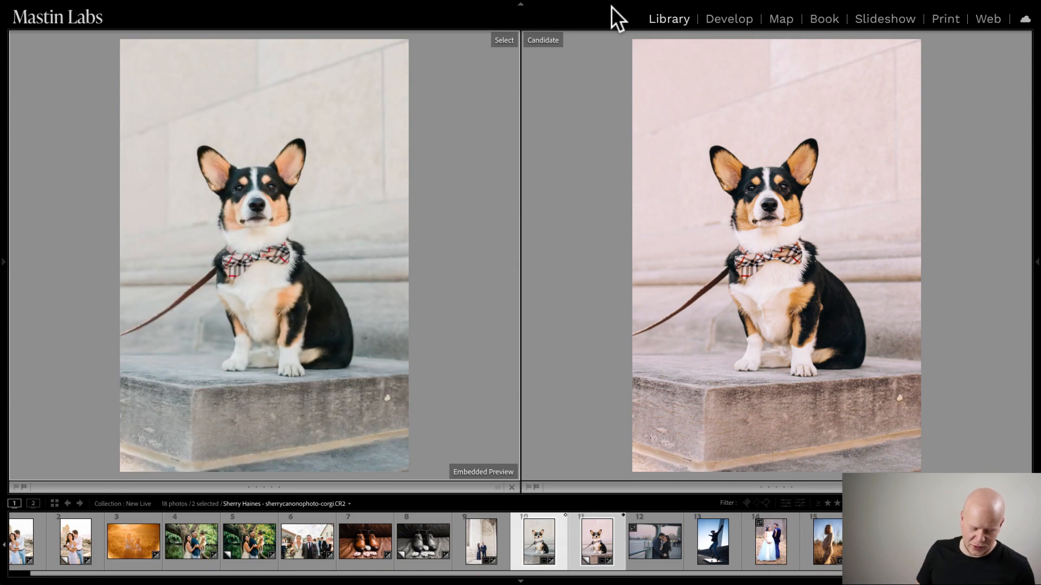
pyautogui.press('d')
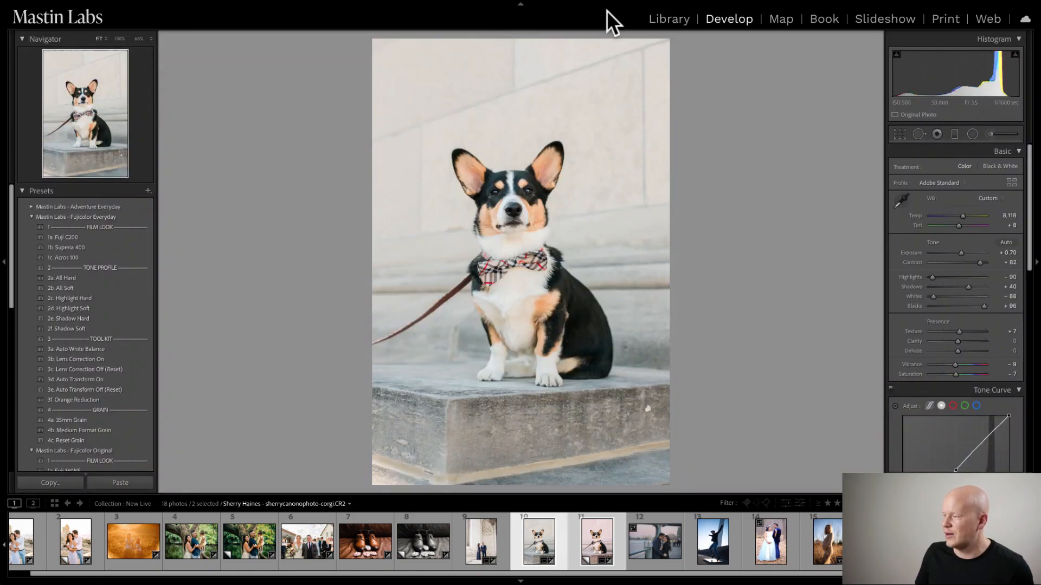
# - Set the corgi copy's tint to +2 and check it against the original corgi photo
pyautogui.click(593, 545)
pyautogui.click(593, 538)
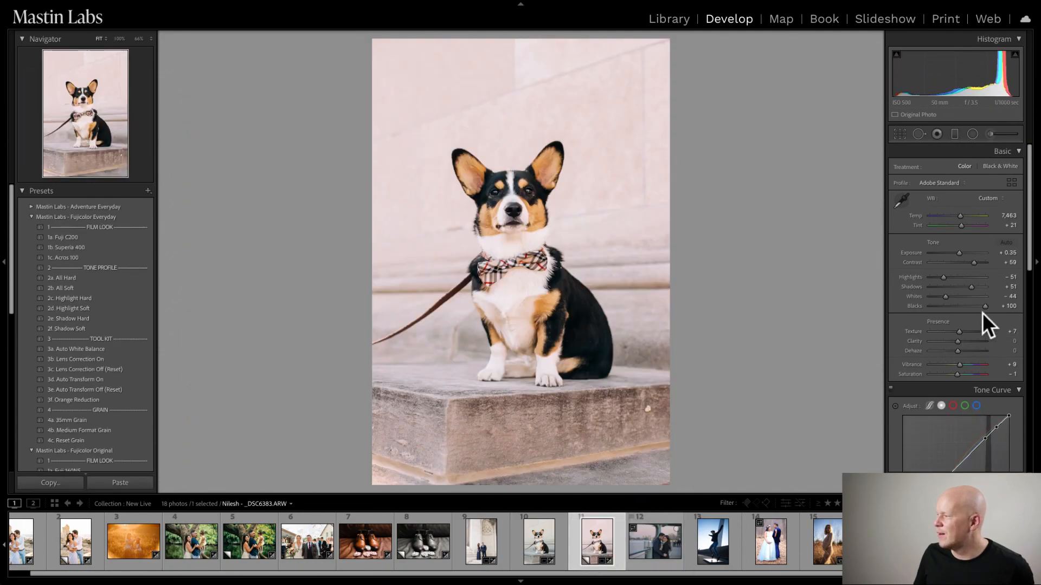
pyautogui.moveTo(960, 226); pyautogui.dragTo(952, 229)
pyautogui.click(547, 553)
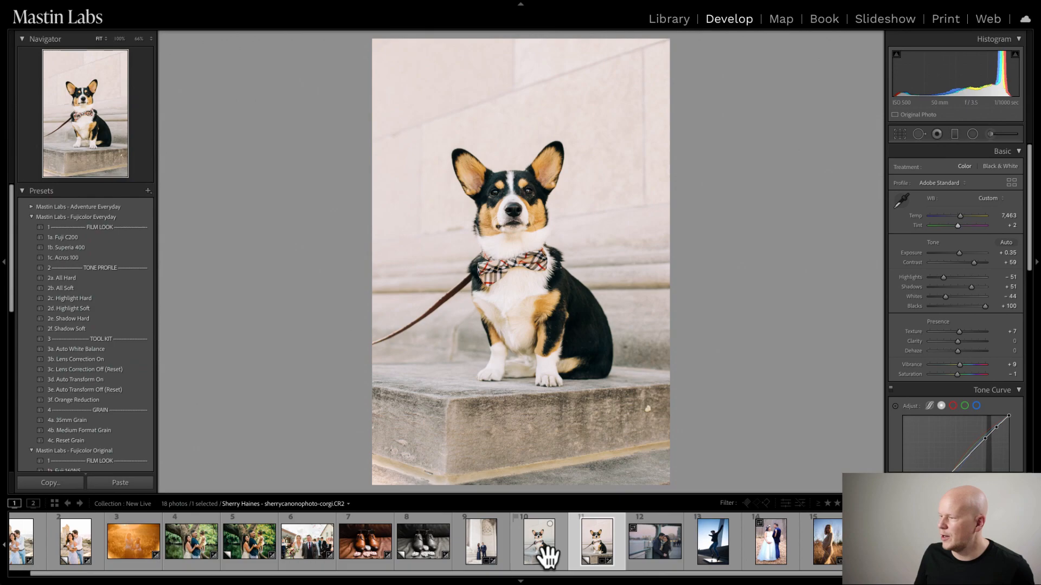
pyautogui.click(597, 542)
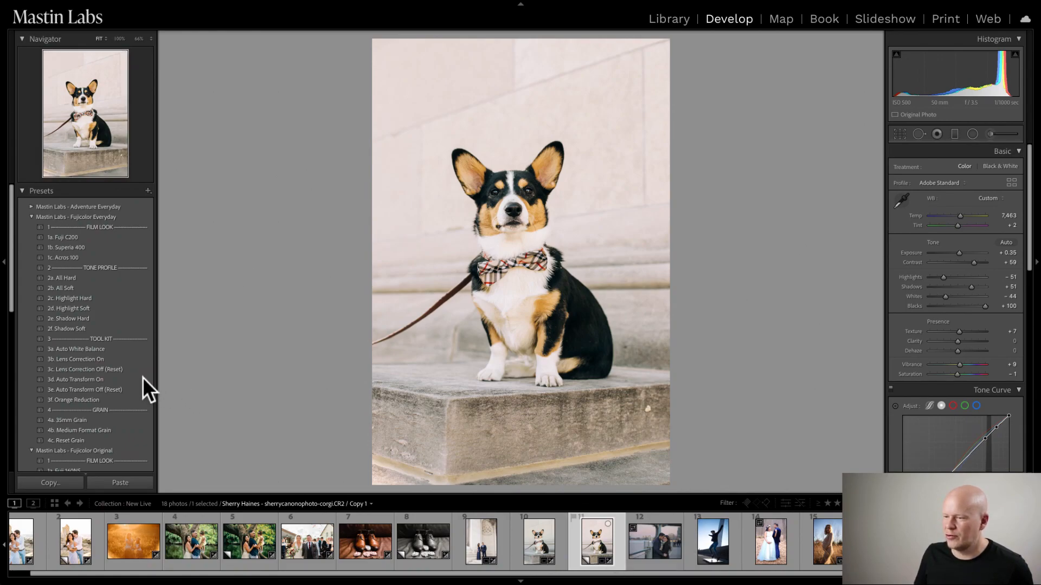
pyautogui.click(85, 379)
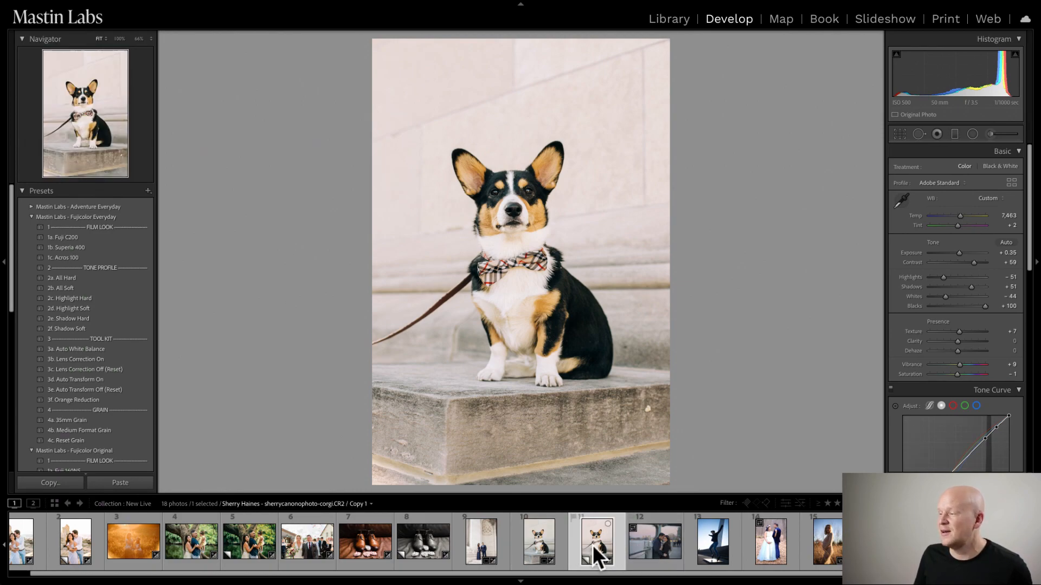
# - Apply the 1b. Superia 400 look to the photo of the couple at the waterfront railing and set its exposure to +0.80
pyautogui.click(649, 551)
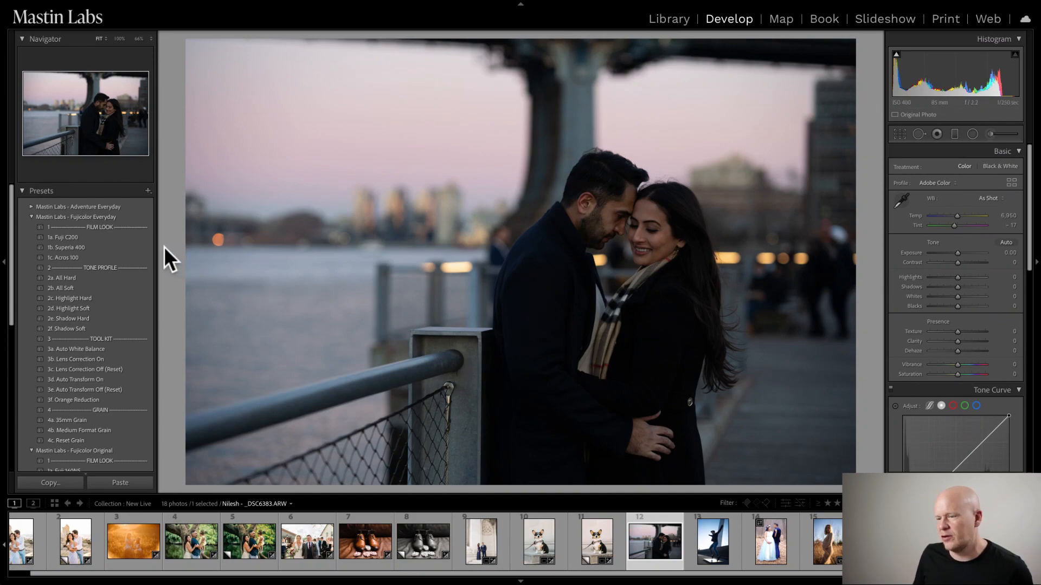
pyautogui.click(114, 248)
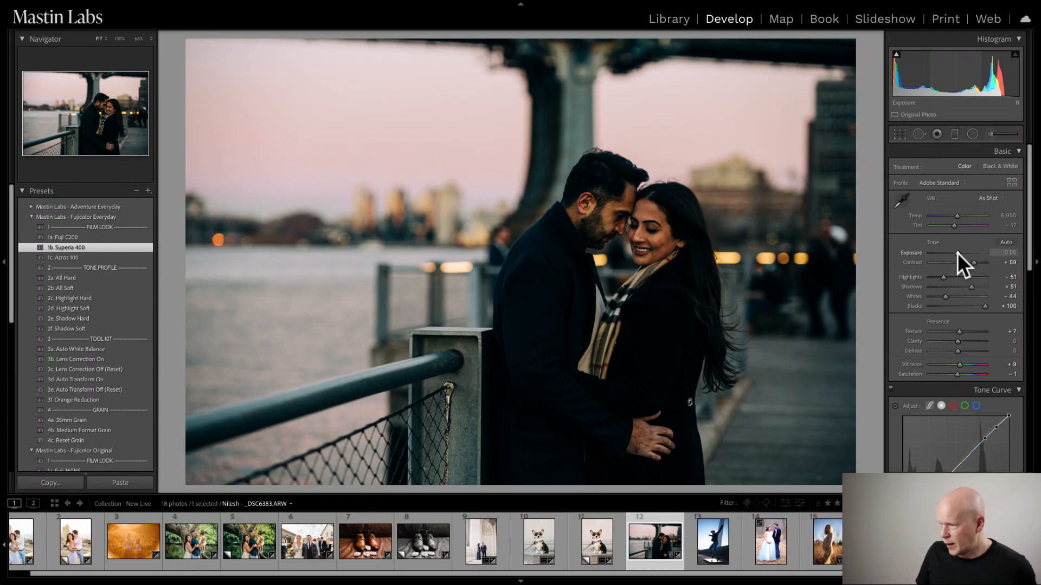
pyautogui.moveTo(957, 253); pyautogui.dragTo(960, 252)
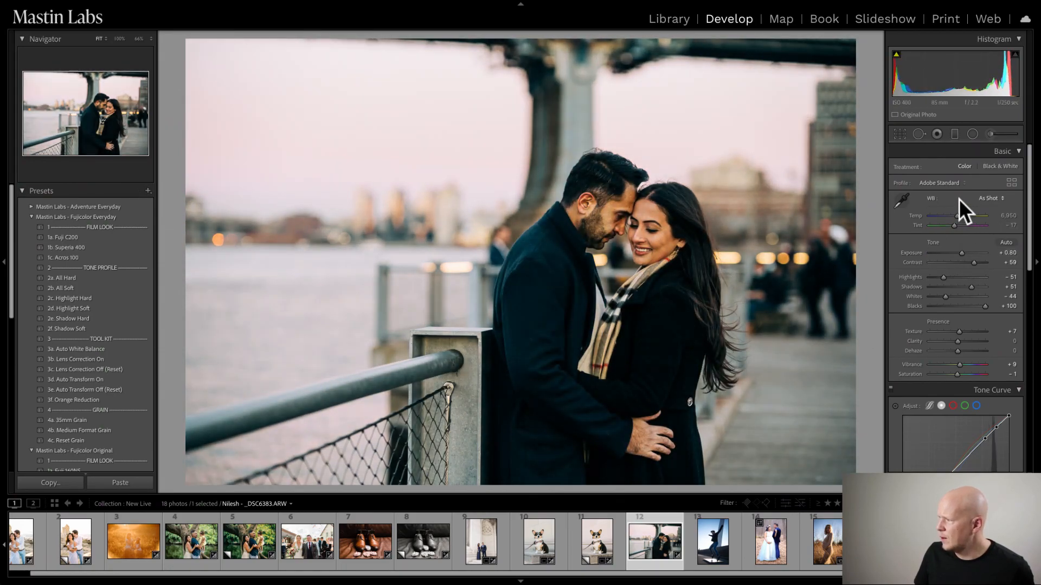
# - Set the waterfront couple photo's white balance to temperature 7,294 and tint -1, checking the boardwalk area up close
pyautogui.moveTo(955, 214); pyautogui.dragTo(957, 214)
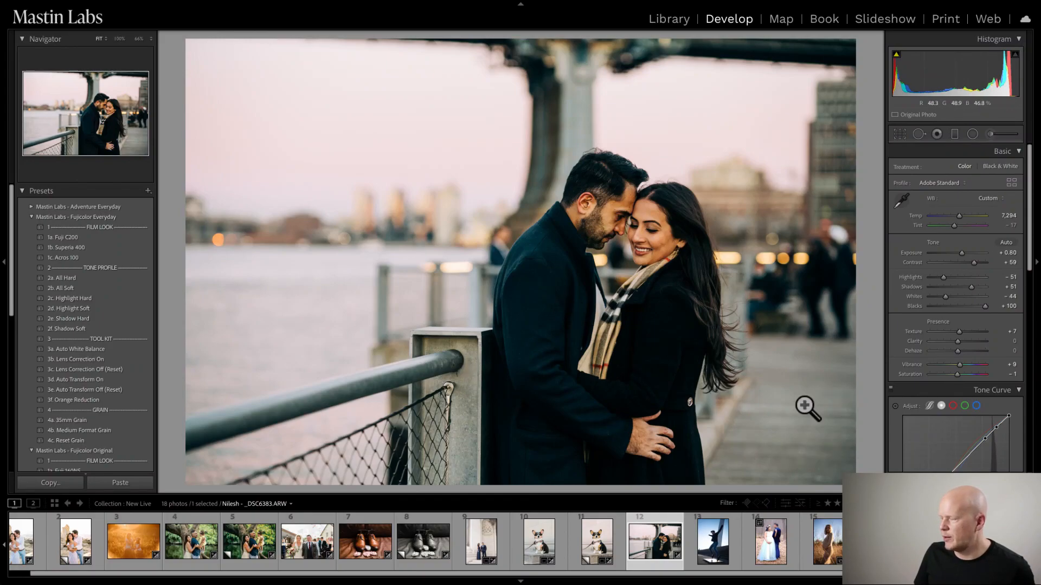
pyautogui.click(745, 390)
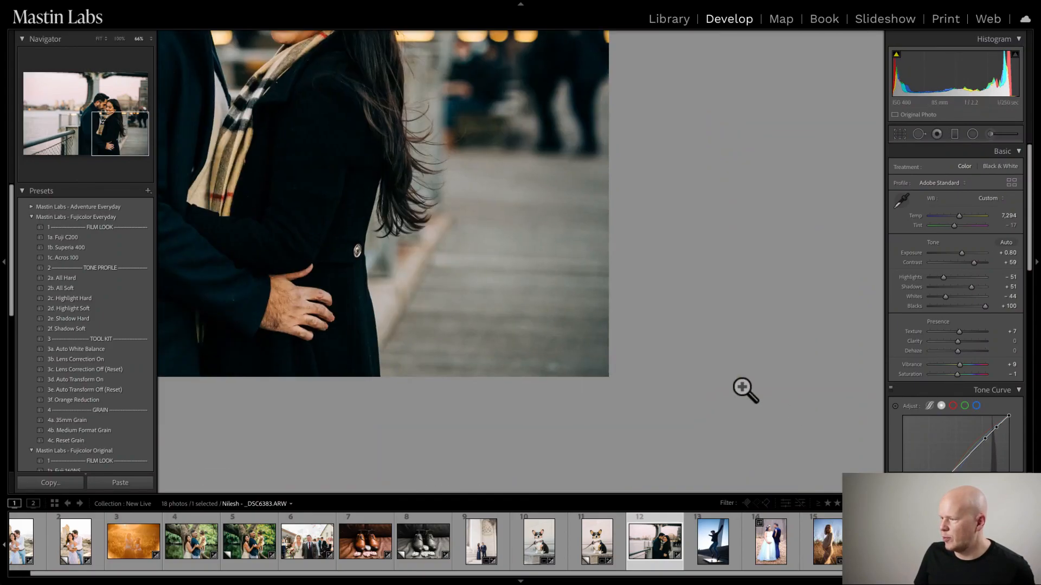
pyautogui.click(506, 278)
pyautogui.moveTo(952, 225); pyautogui.dragTo(955, 223)
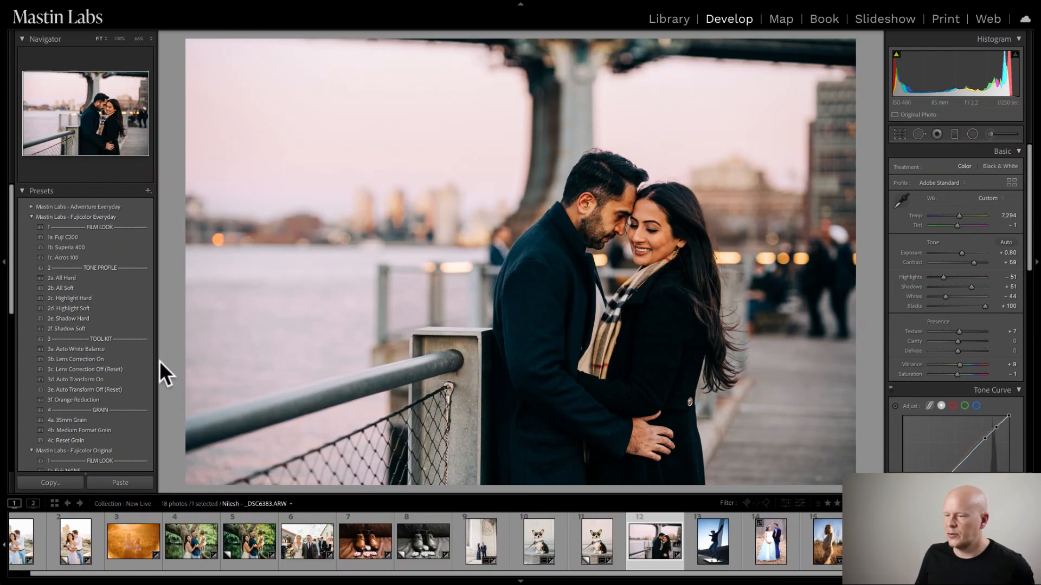
# - Apply the 3d. Auto Transform On preset to the waterfront couple photo and compare it side by side with the before version
pyautogui.click(116, 359)
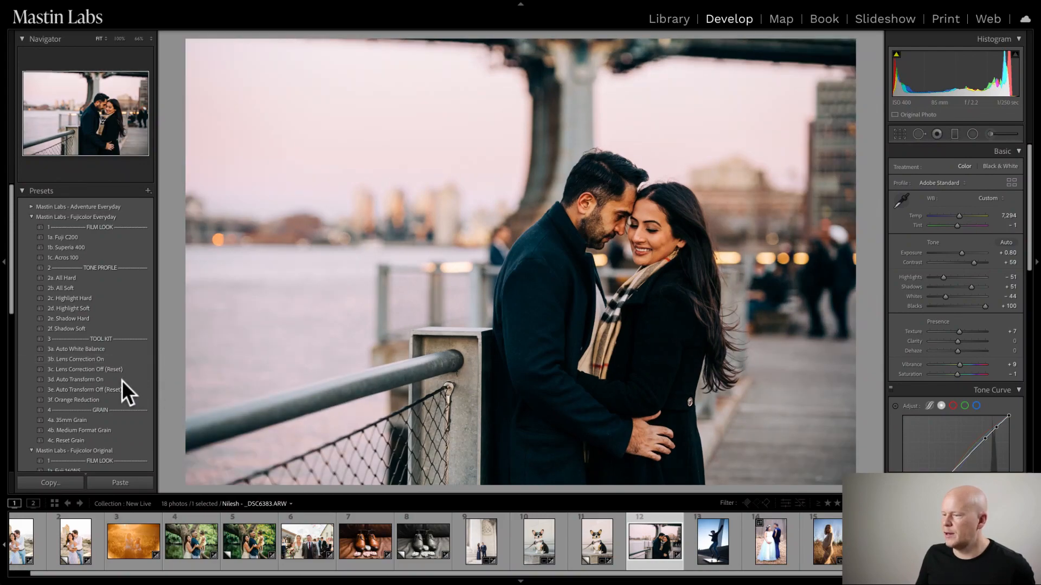
pyautogui.click(88, 379)
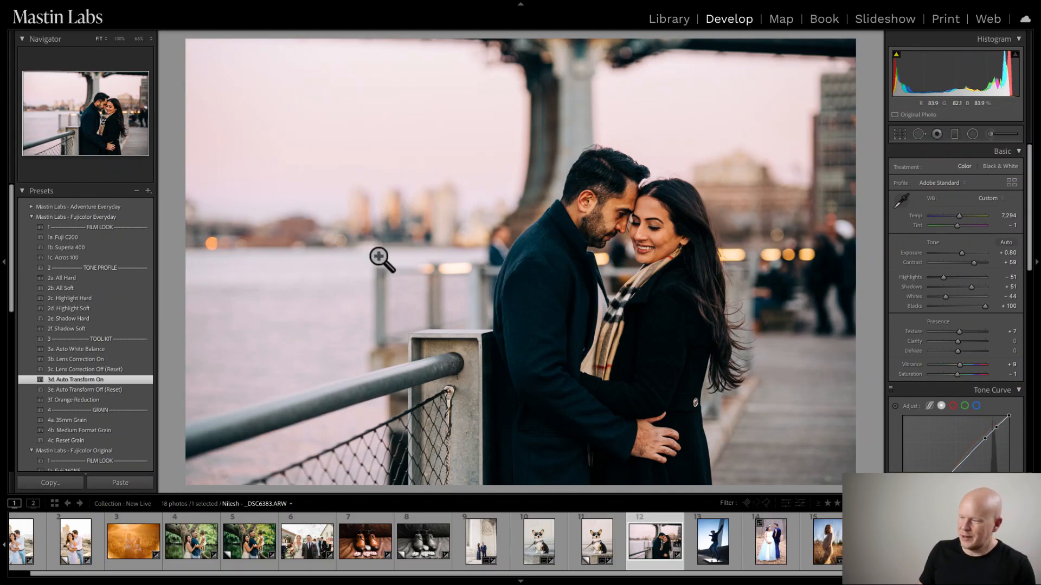
pyautogui.press('y')
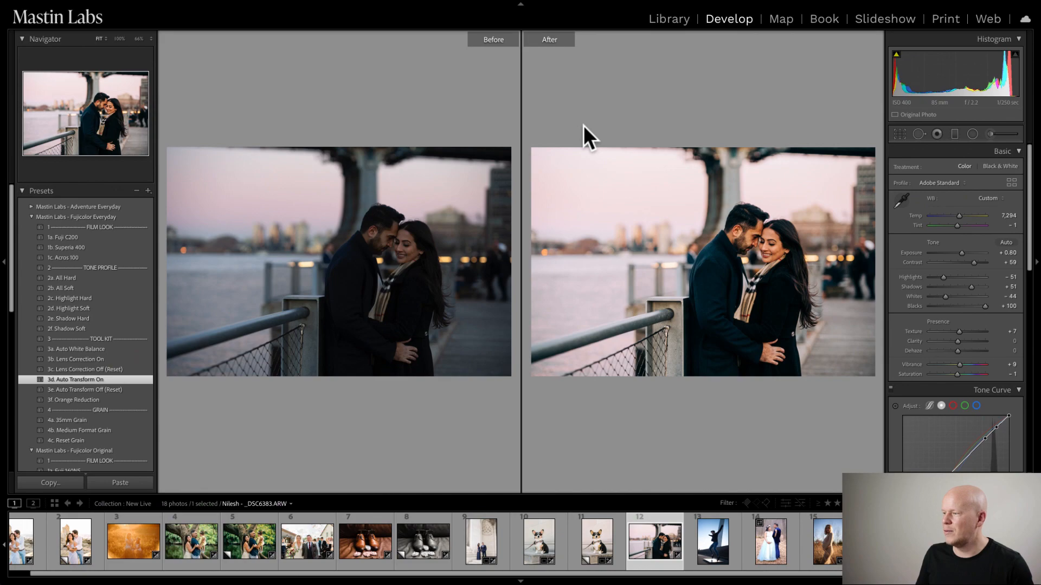
pyautogui.press('y')
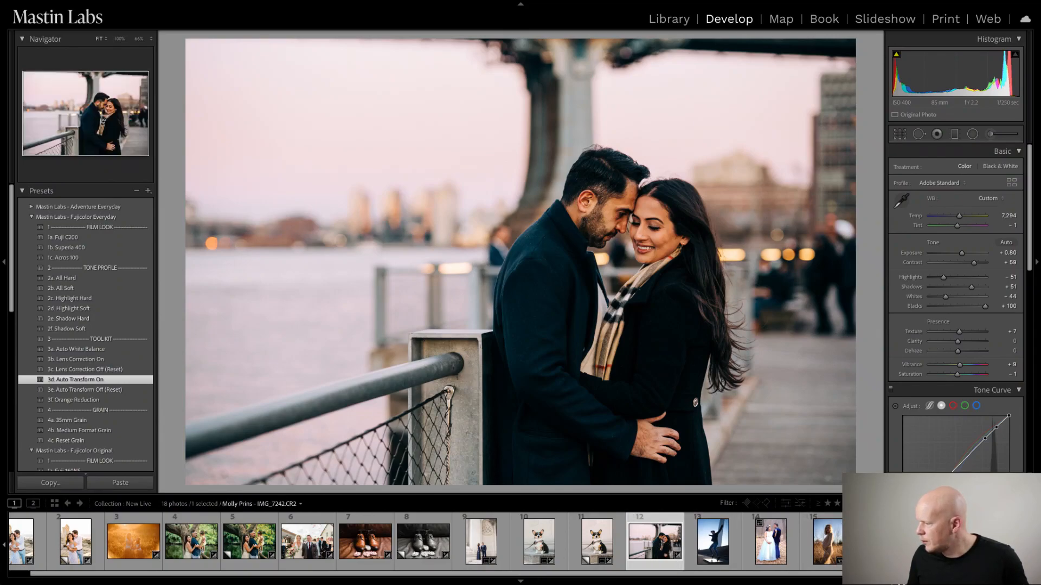
# - Inspect the woman's face in the maternity field photo and apply the 1b. Portra 160 +2 look from Mastin Labs - Portra Pushed
pyautogui.click(827, 545)
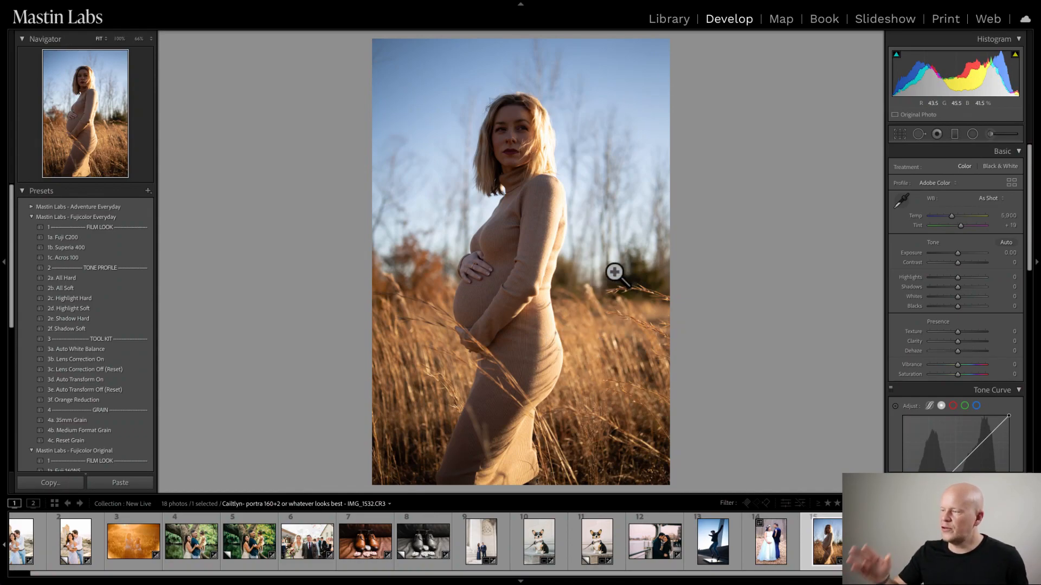
pyautogui.click(548, 135)
pyautogui.moveTo(474, 234); pyautogui.dragTo(535, 214)
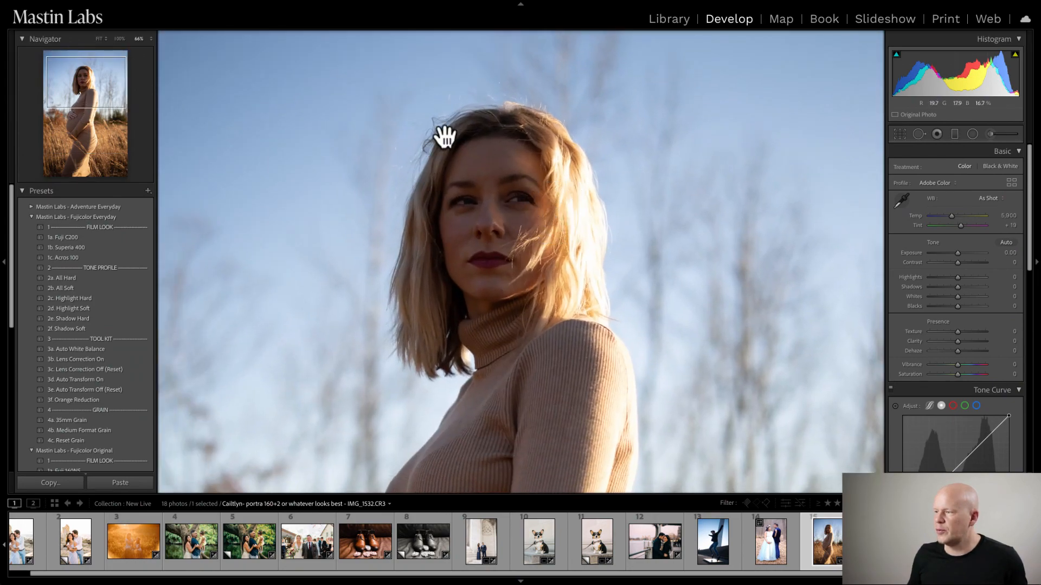
pyautogui.click(574, 298)
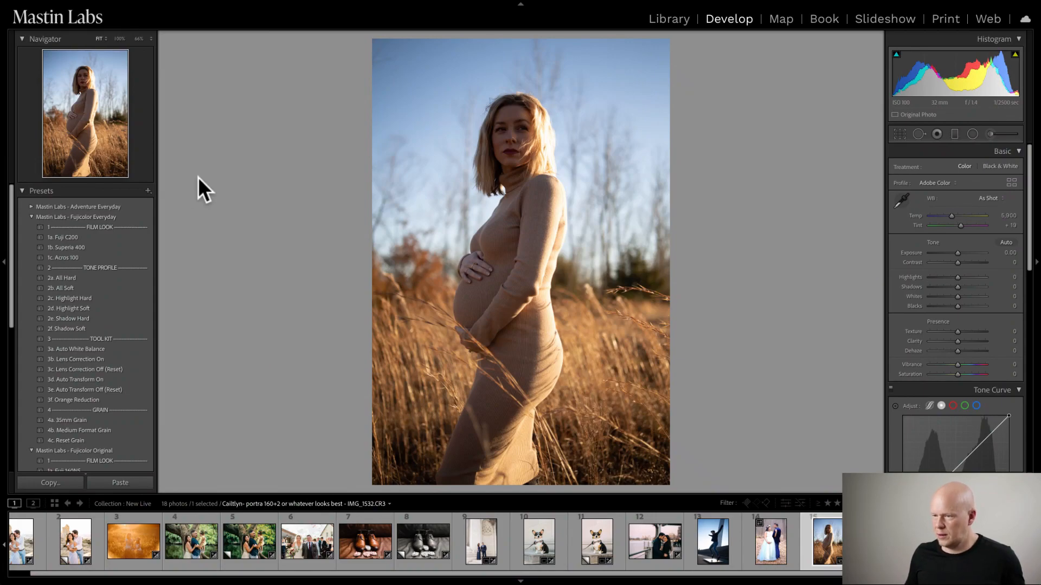
pyautogui.click(31, 215)
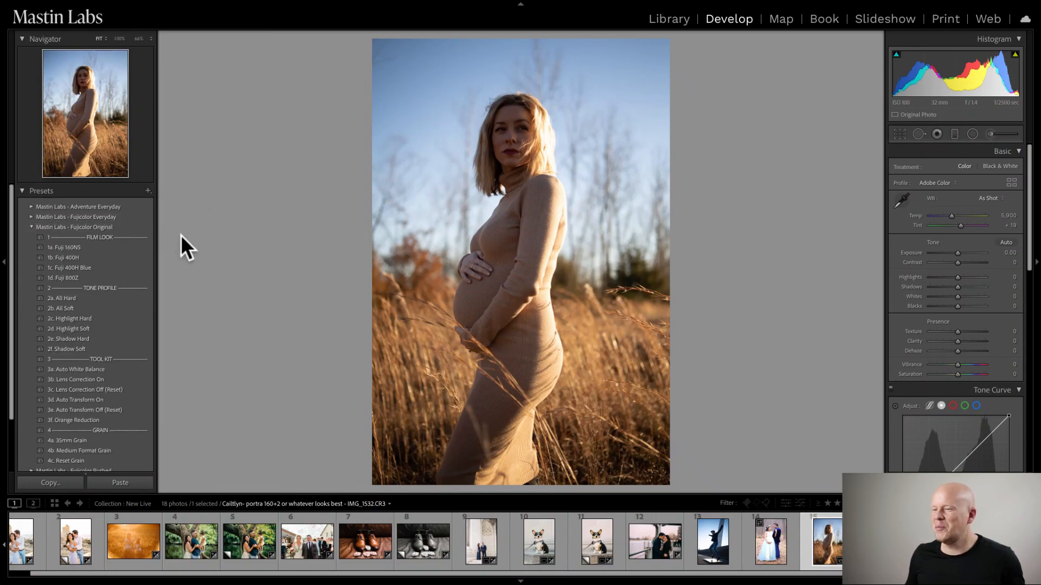
pyautogui.click(31, 227)
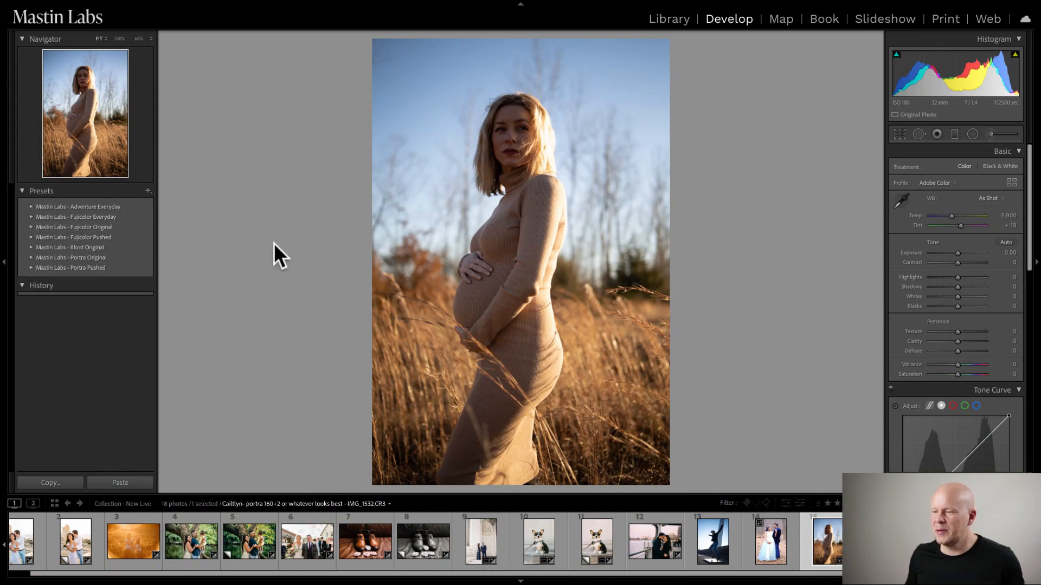
pyautogui.click(30, 268)
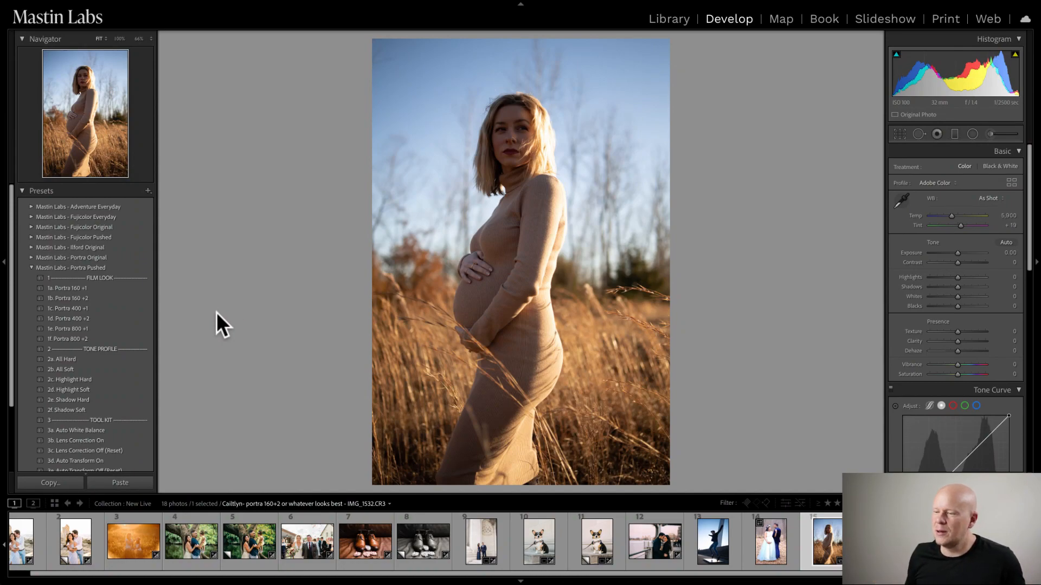
pyautogui.click(101, 298)
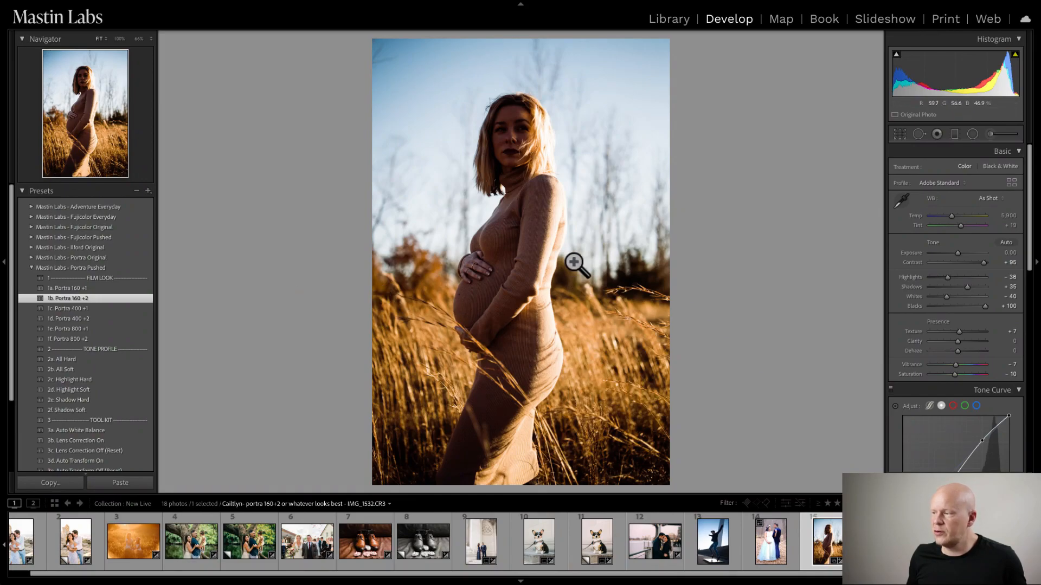
# - Examine the woman's face and dress up close and compare the photo with and without the Portra 160 +2 preset
pyautogui.click(521, 133)
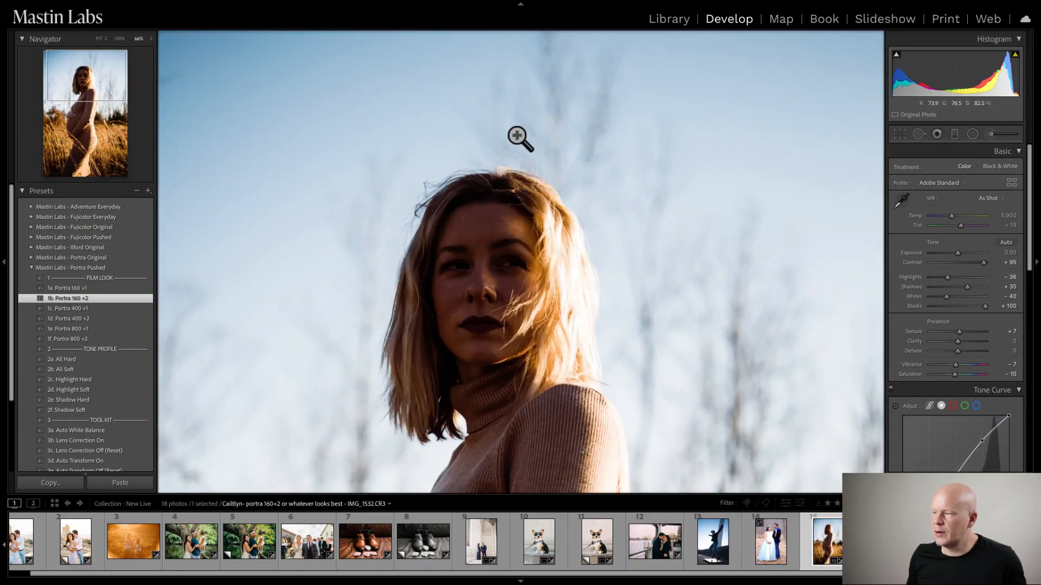
pyautogui.moveTo(515, 309); pyautogui.dragTo(573, 108)
pyautogui.moveTo(566, 325); pyautogui.dragTo(574, 202)
pyautogui.hotkey('ctrl', 'z')
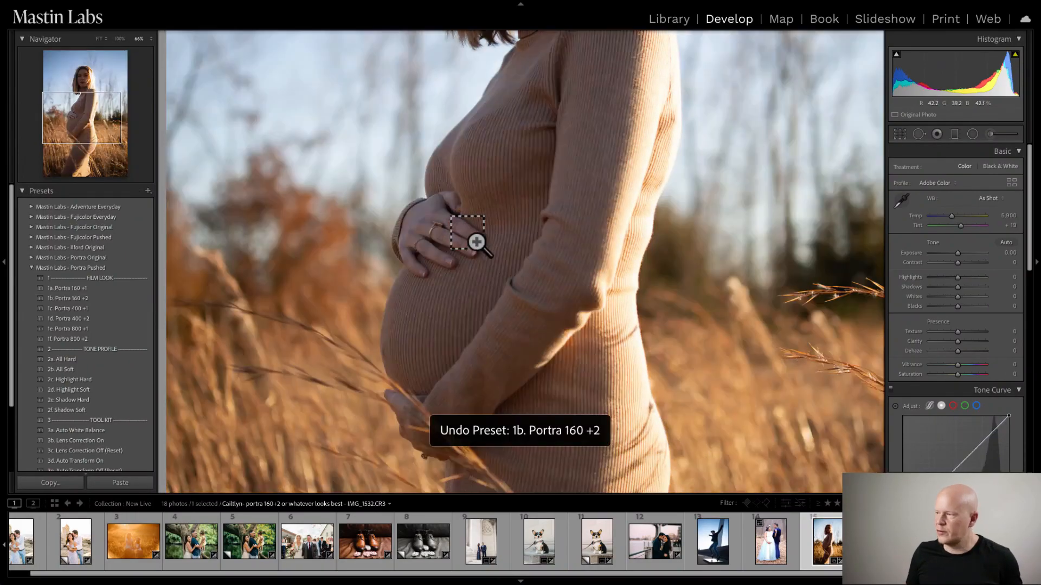
pyautogui.hotkey('ctrl', 'shift', 'z')
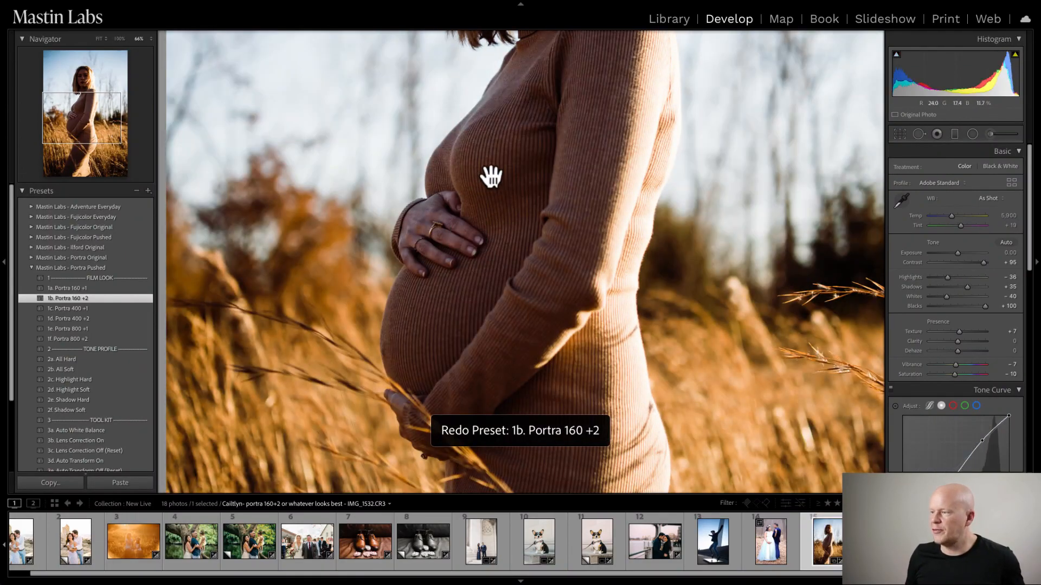
# - Return to the full maternity photo and set its exposure to +0.60
pyautogui.click(525, 154)
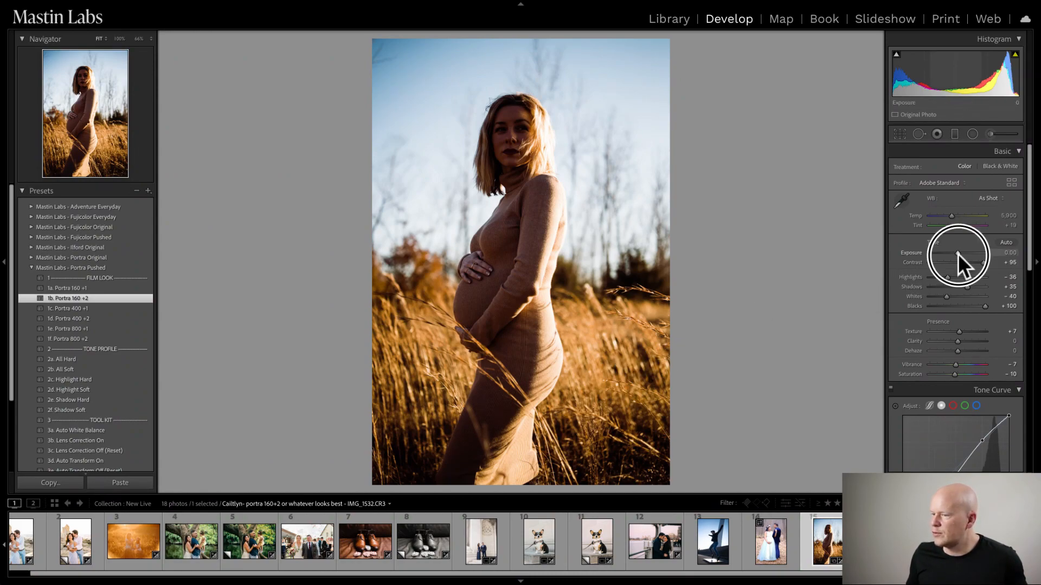
pyautogui.moveTo(958, 254); pyautogui.dragTo(961, 253)
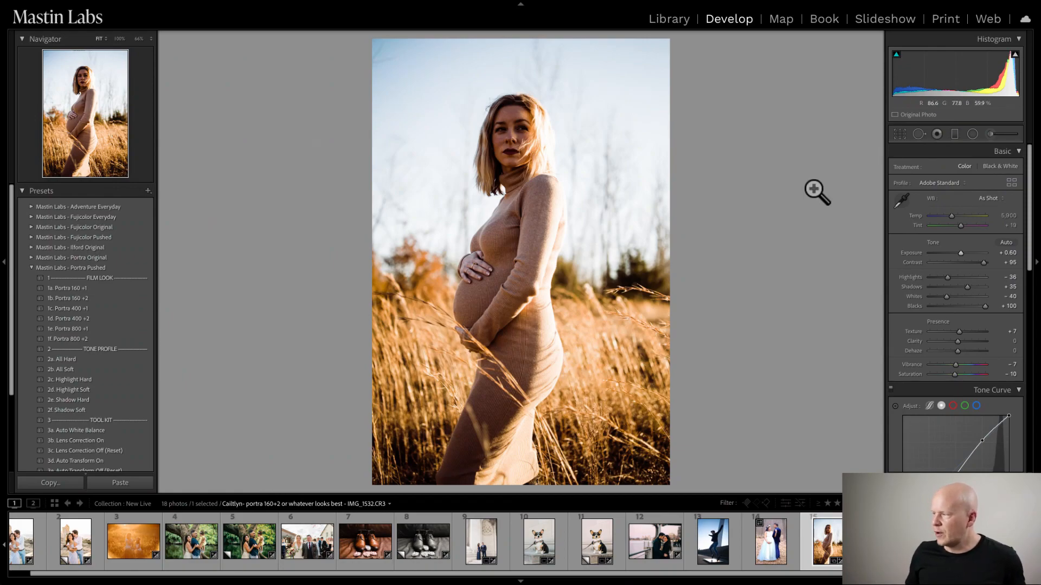
# - Warm the maternity photo's white balance to a temperature of 6,307 and compare it side by side with the before version
pyautogui.moveTo(950, 216); pyautogui.dragTo(953, 215)
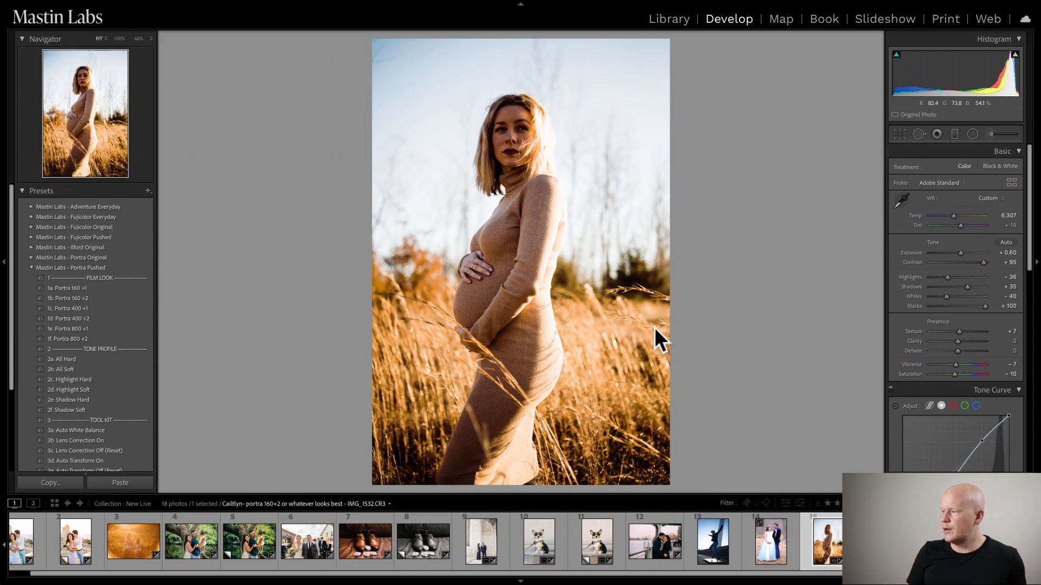
pyautogui.press('y')
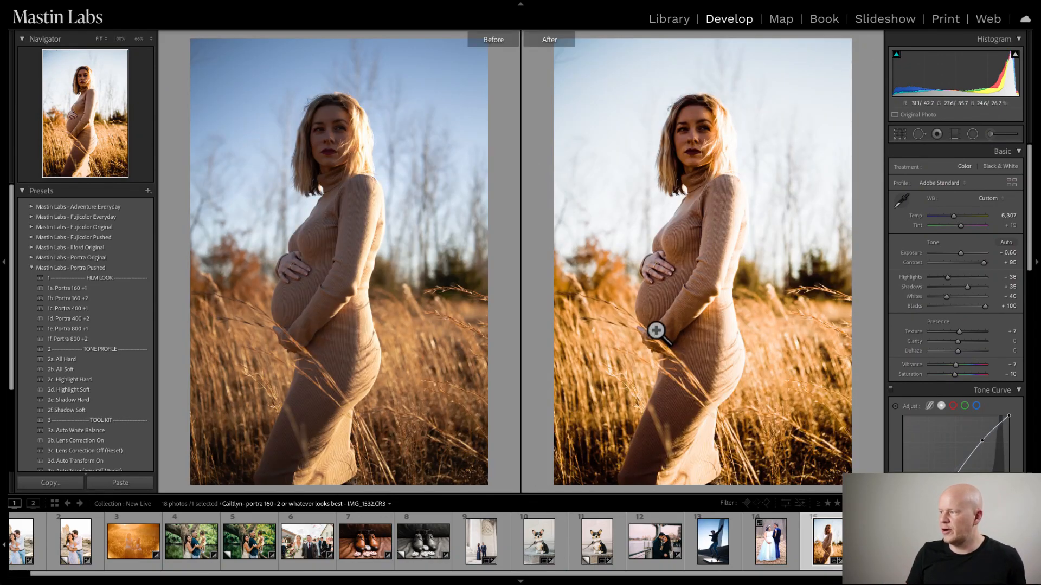
pyautogui.press('y')
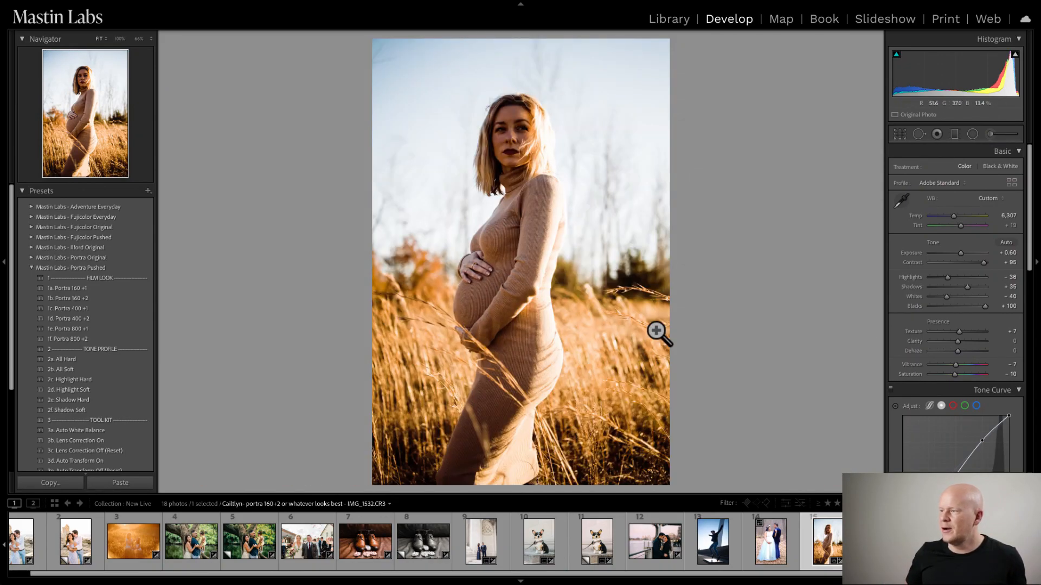
# - Examine the woman's face, hair, hands and ribbed dress up close in the maternity photo
pyautogui.click(545, 132)
pyautogui.moveTo(525, 297); pyautogui.dragTo(495, 238)
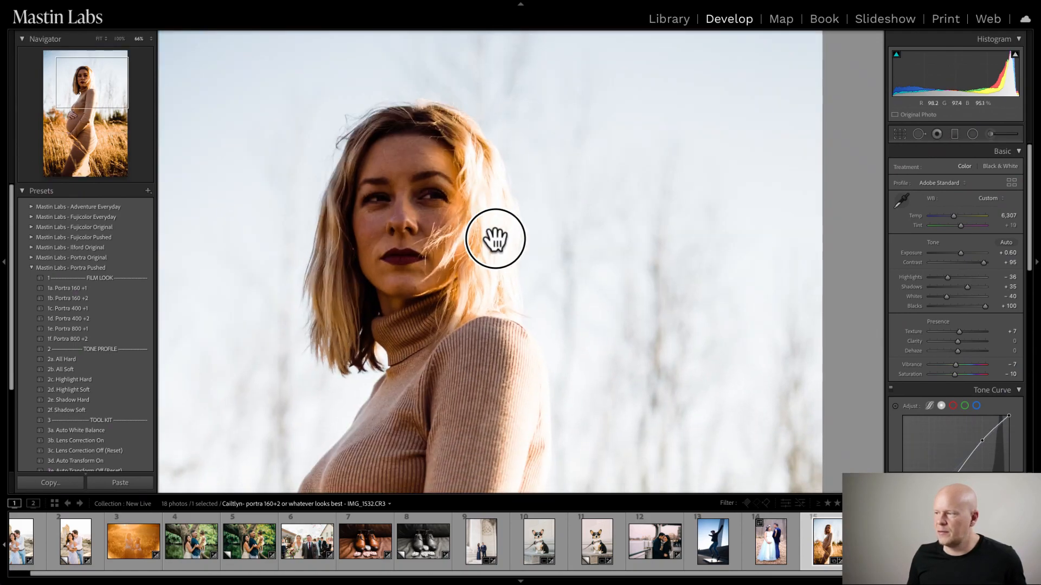
pyautogui.moveTo(512, 335); pyautogui.dragTo(449, 197)
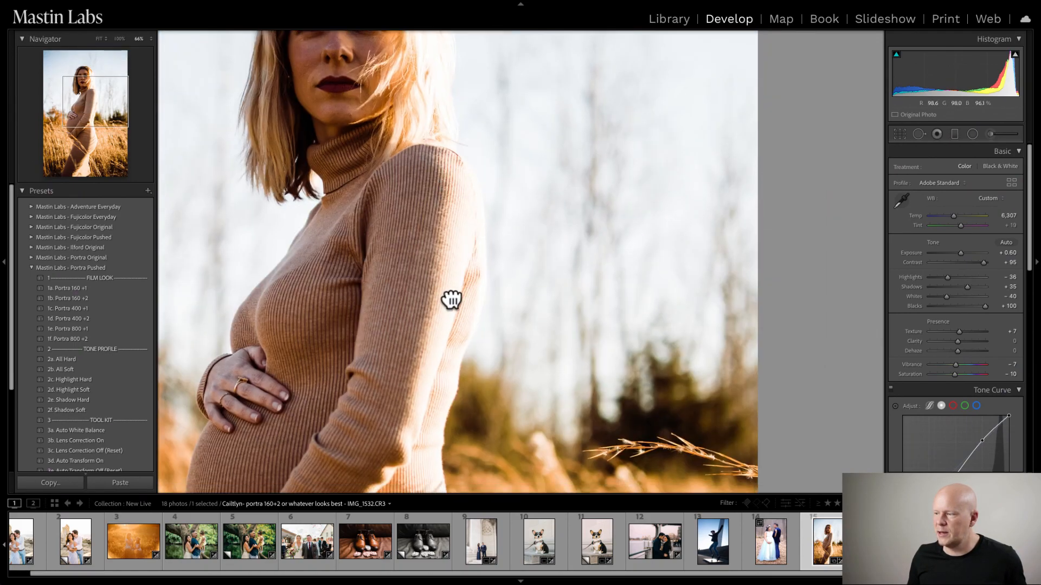
pyautogui.moveTo(451, 299); pyautogui.dragTo(441, 144)
pyautogui.moveTo(409, 355); pyautogui.dragTo(362, 193)
pyautogui.moveTo(340, 131); pyautogui.dragTo(451, 288)
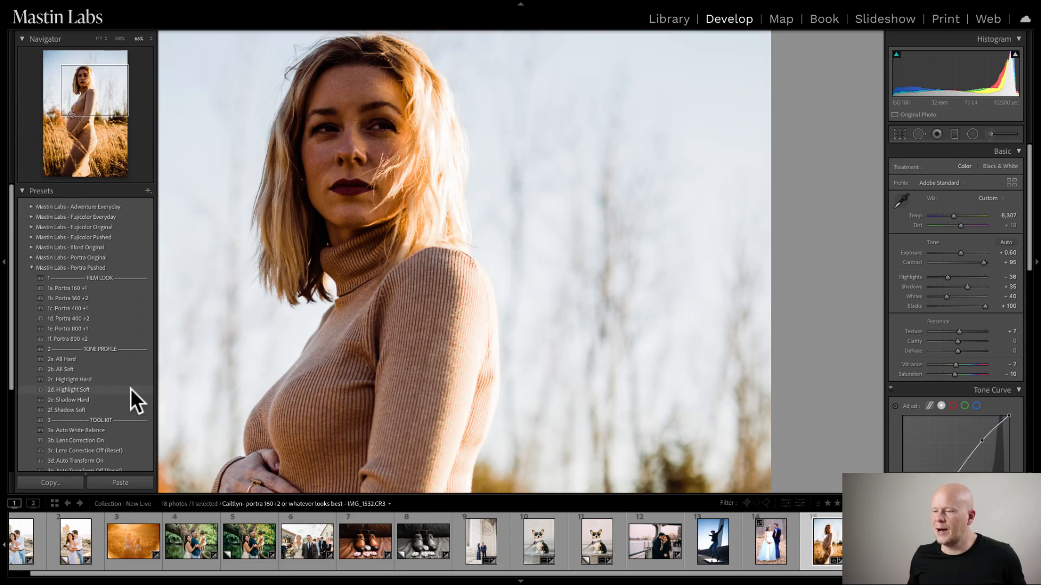
# - Apply the 2d. Highlight Soft tone profile from Mastin Labs - Portra Pushed and compare the full photo with its before version
pyautogui.click(130, 388)
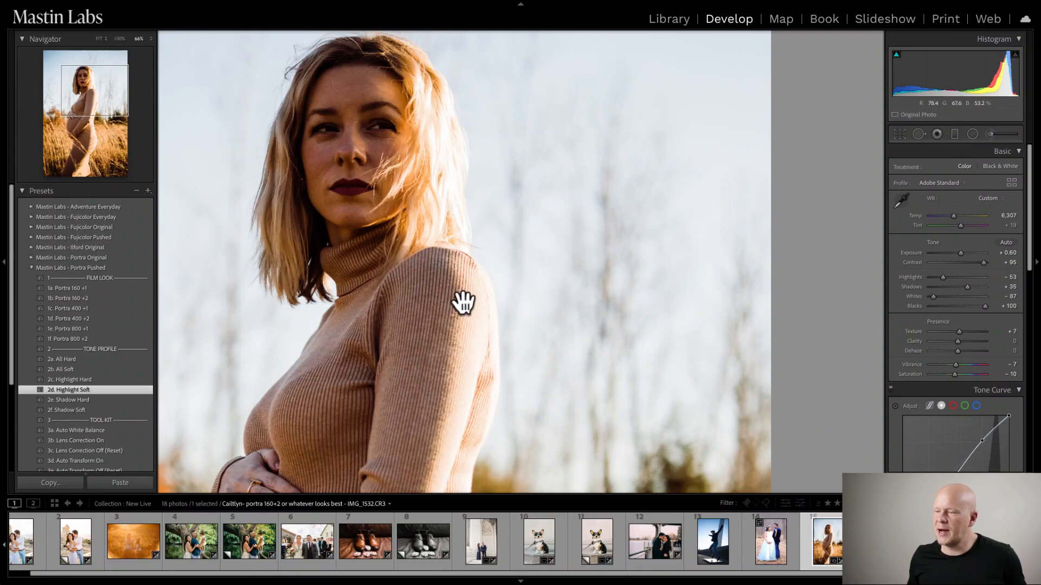
pyautogui.click(441, 250)
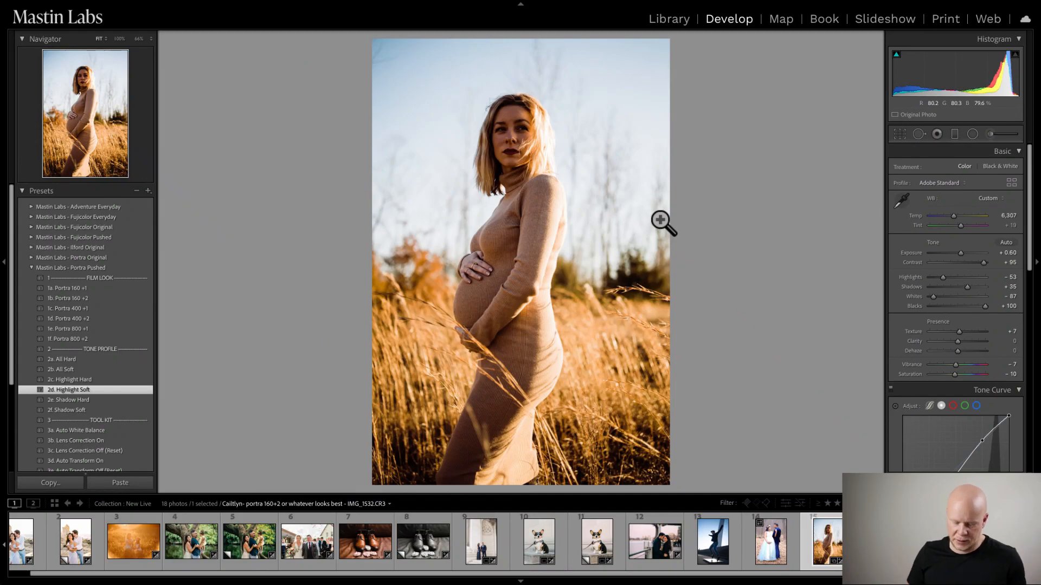
pyautogui.press('y')
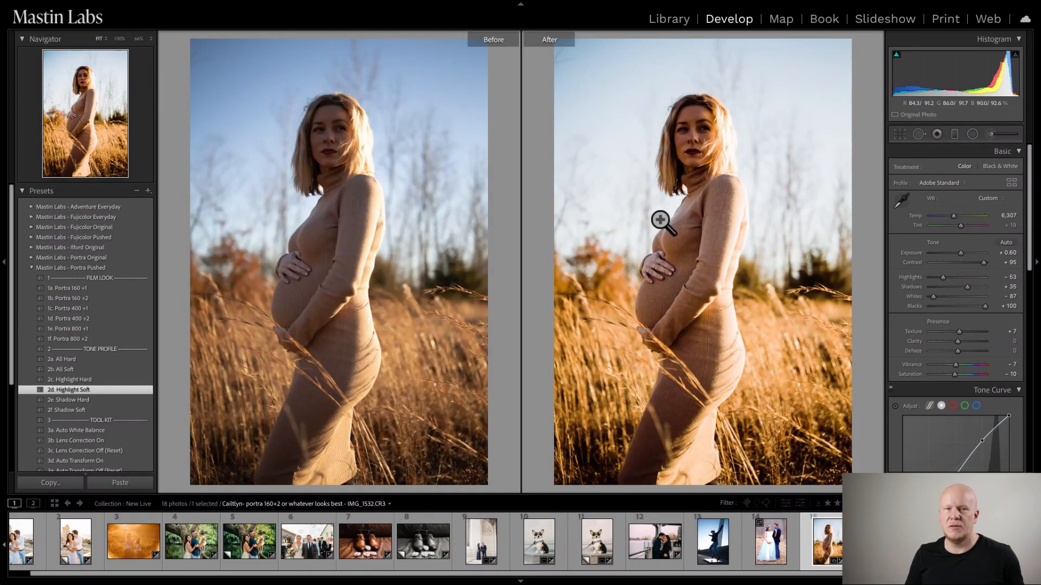
pyautogui.press('y')
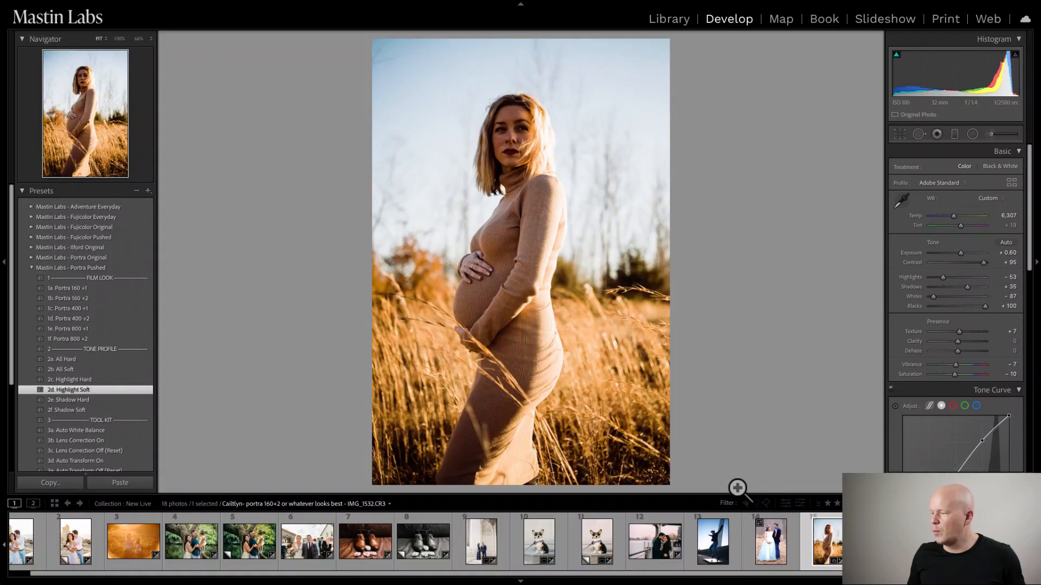
# - Create a virtual copy of the maternity photo and apply the 1a. Fuji C200 look from Mastin Labs - Fujicolor Everyday
pyautogui.rightClick(820, 536)
pyautogui.click(856, 449)
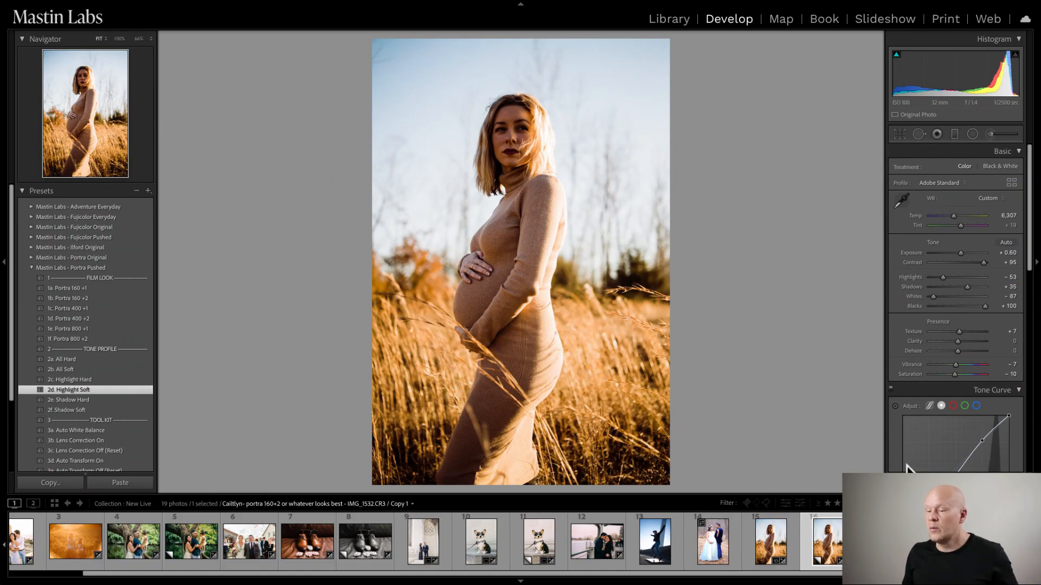
pyautogui.click(31, 268)
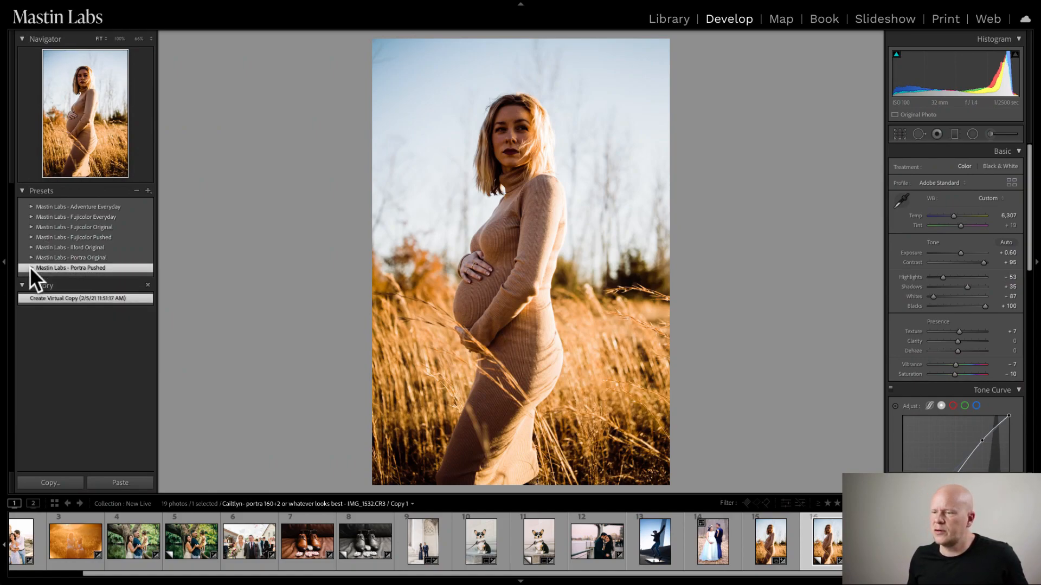
pyautogui.click(34, 217)
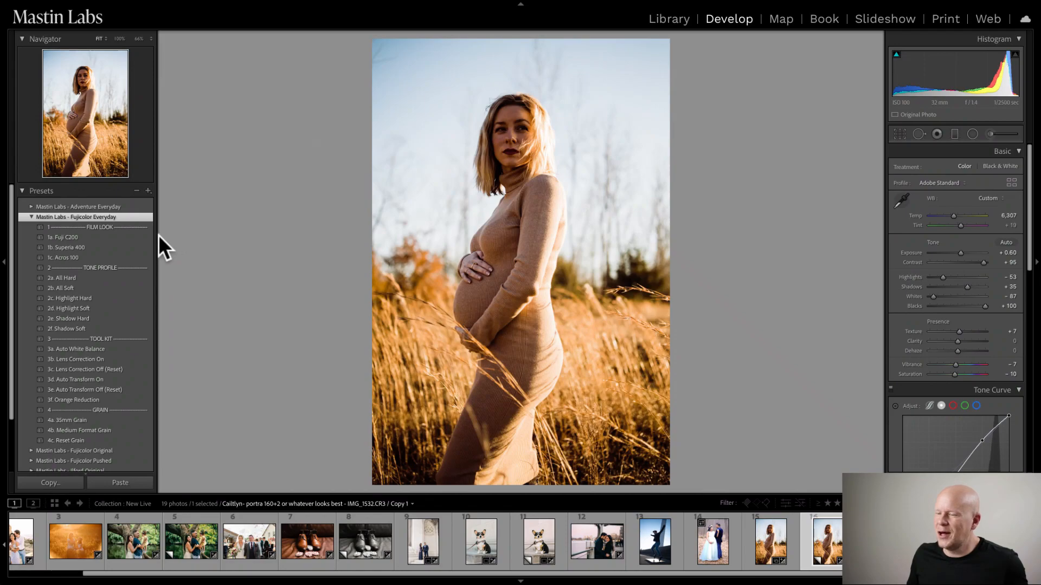
pyautogui.moveTo(153, 234)
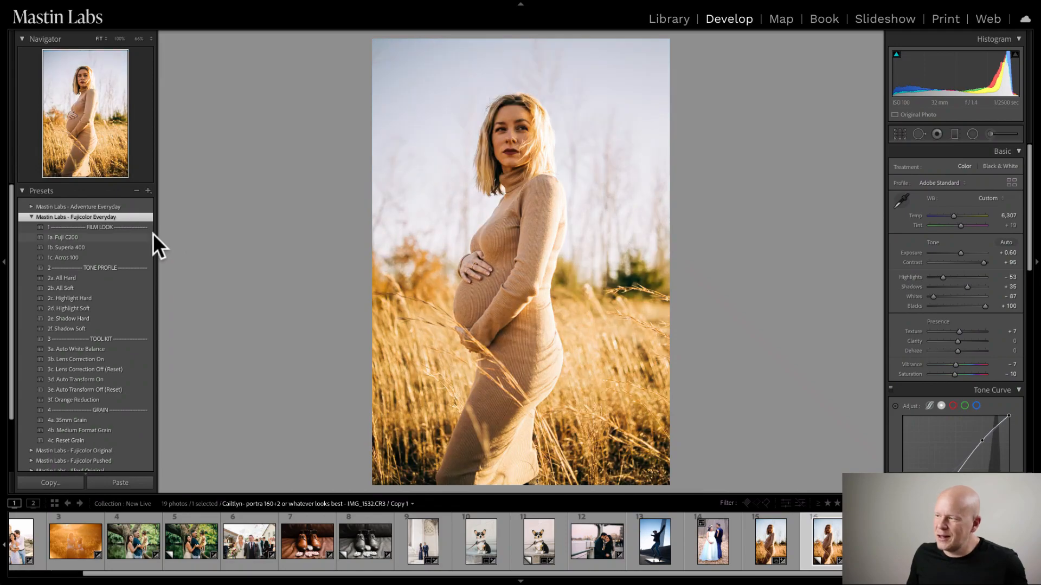
pyautogui.click(121, 236)
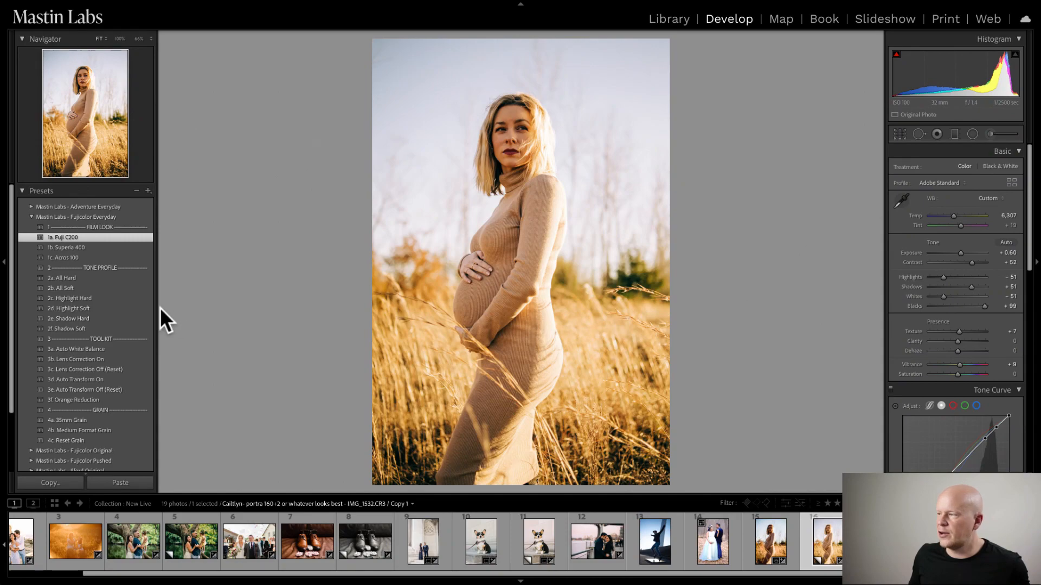
# - Apply the Fujicolor Everyday 2d. Highlight Soft tone profile to the virtual copy and compare it side by side with the Portra original
pyautogui.click(139, 309)
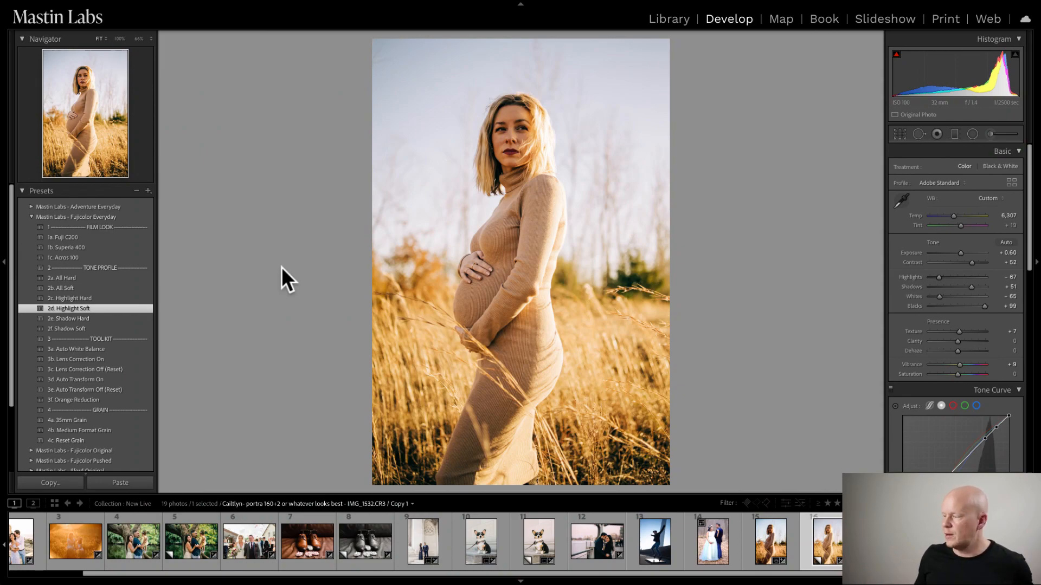
pyautogui.keyDown('shift'); pyautogui.click(768, 551); pyautogui.keyUp('shift')
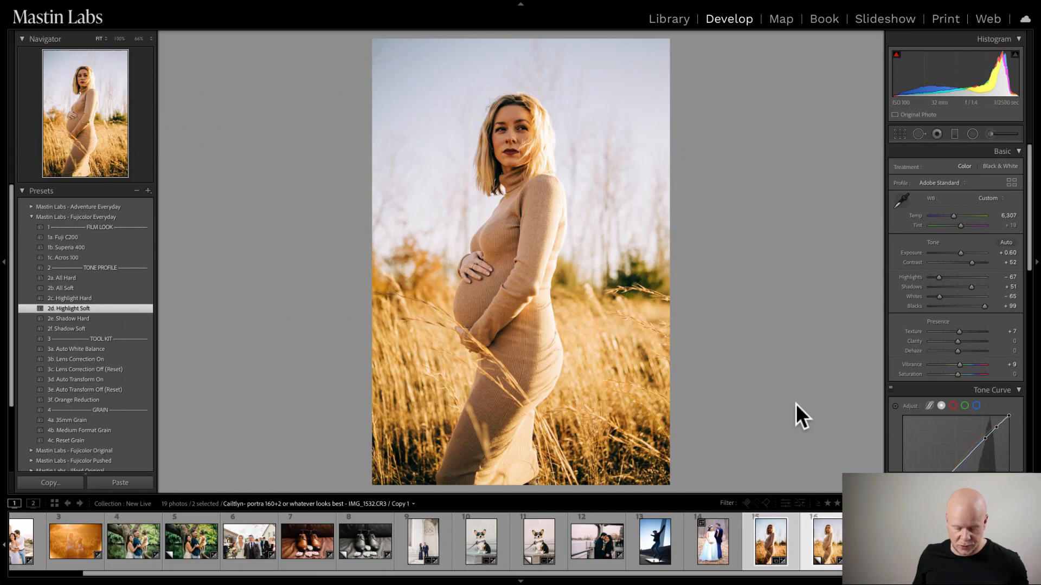
pyautogui.press('c')
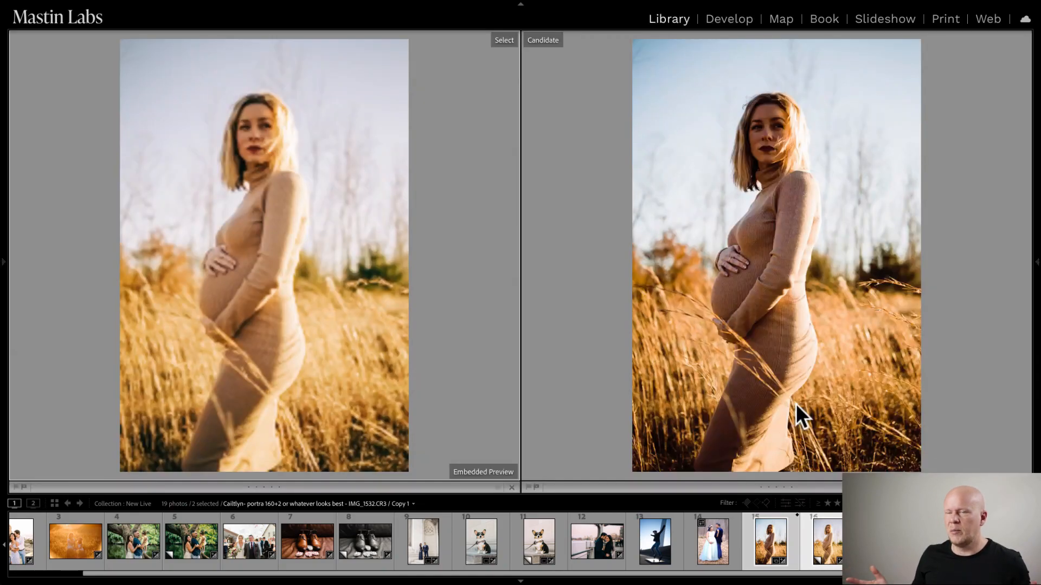